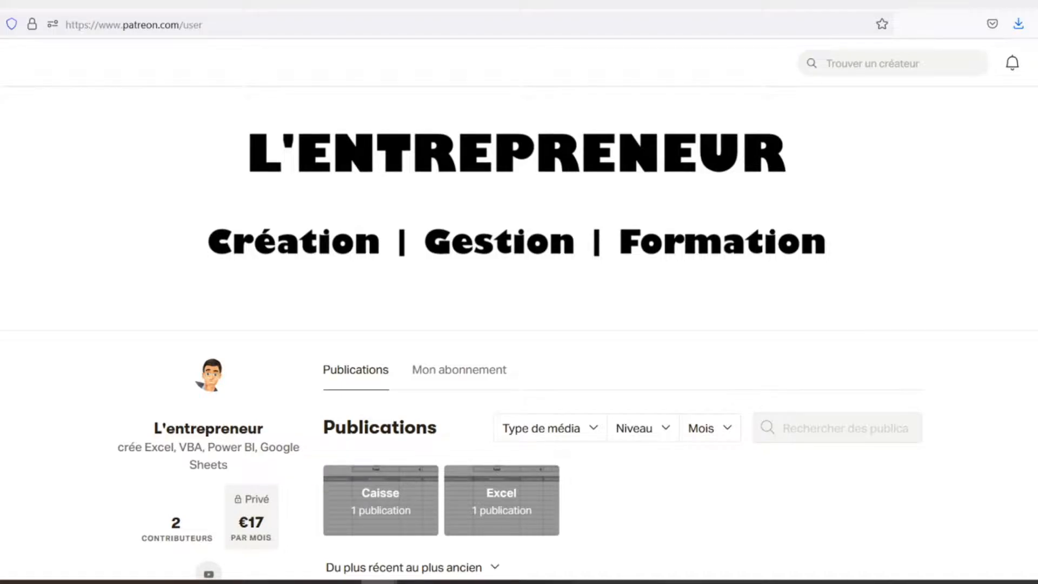
Step: Look through the publications on the creator's Patreon page, including the Feuilles de caisse post and its attachment
scroll(518, 333, "down", 3)
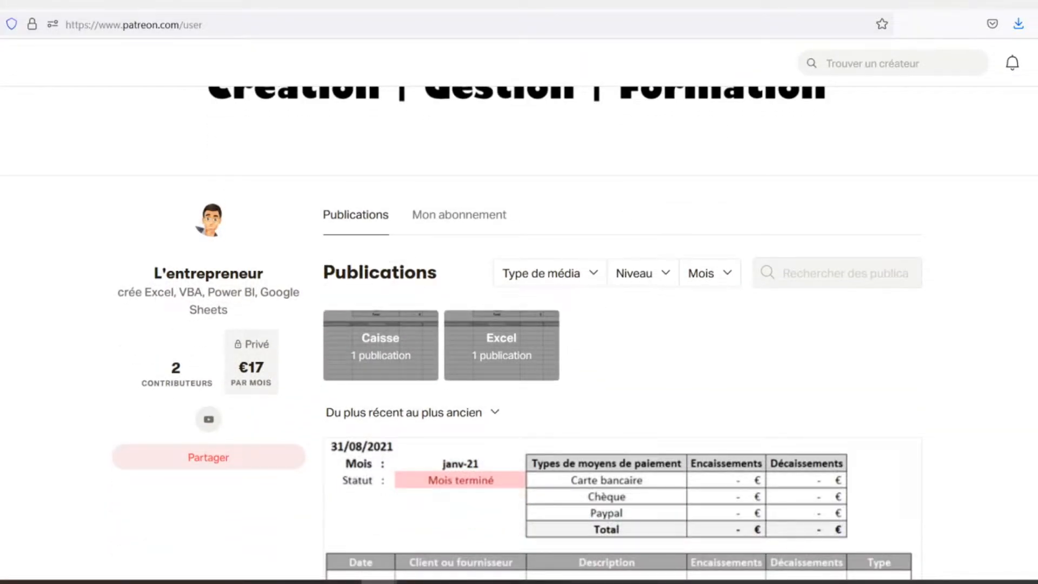
scroll(518, 333, "down", 2)
scroll(518, 333, "down", 2)
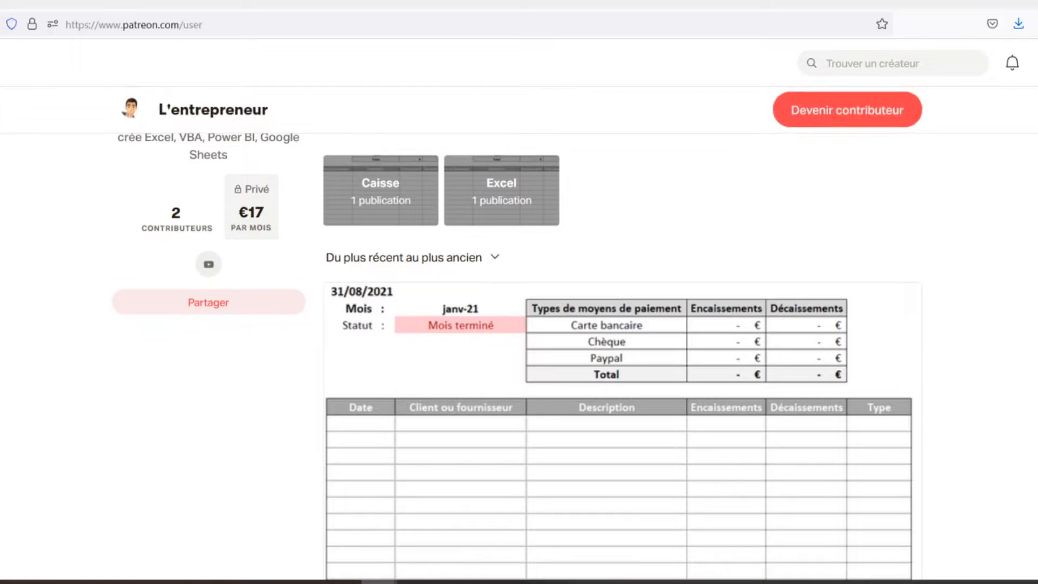
scroll(517, 333, "down", 2)
scroll(518, 333, "down", 2)
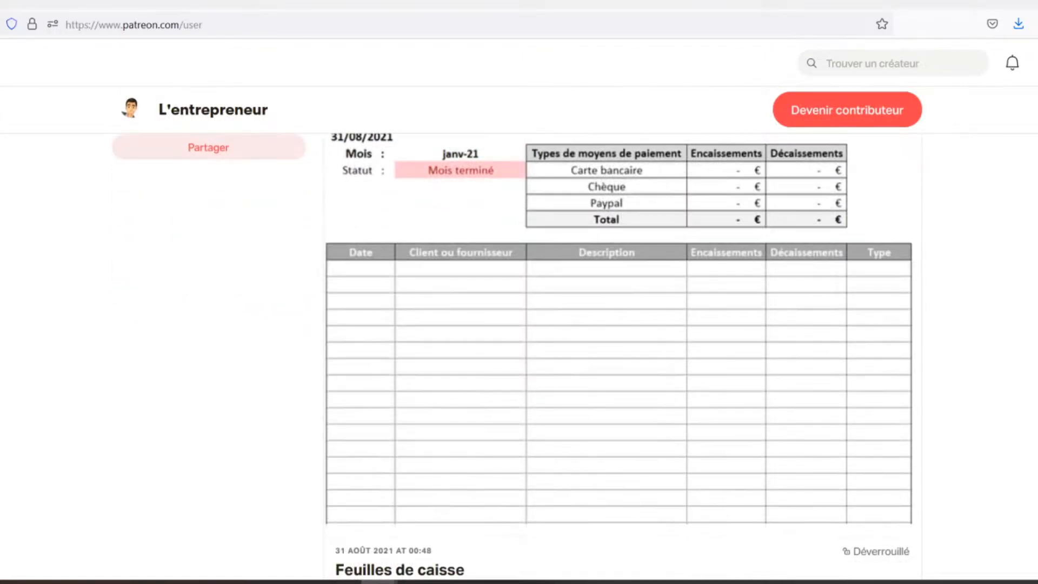
scroll(518, 333, "down", 2)
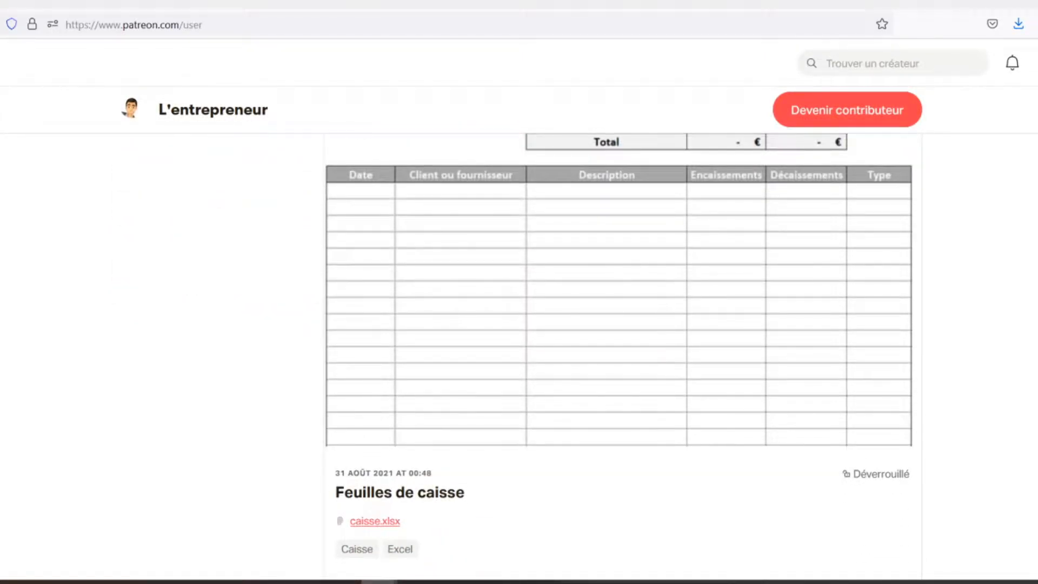
scroll(517, 333, "down", 2)
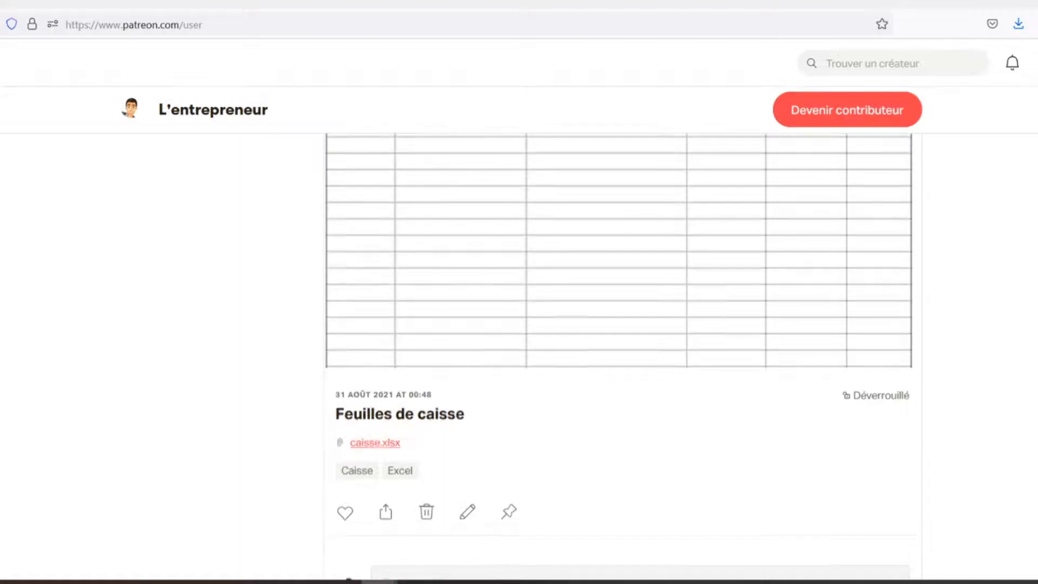
scroll(518, 333, "down", 2)
scroll(517, 333, "down", 2)
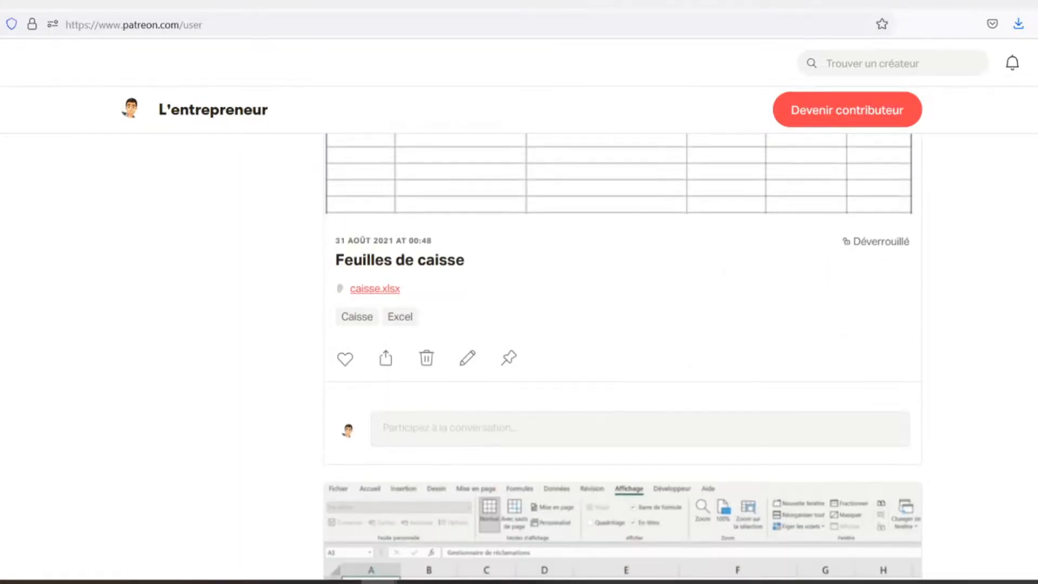
scroll(518, 333, "down", 2)
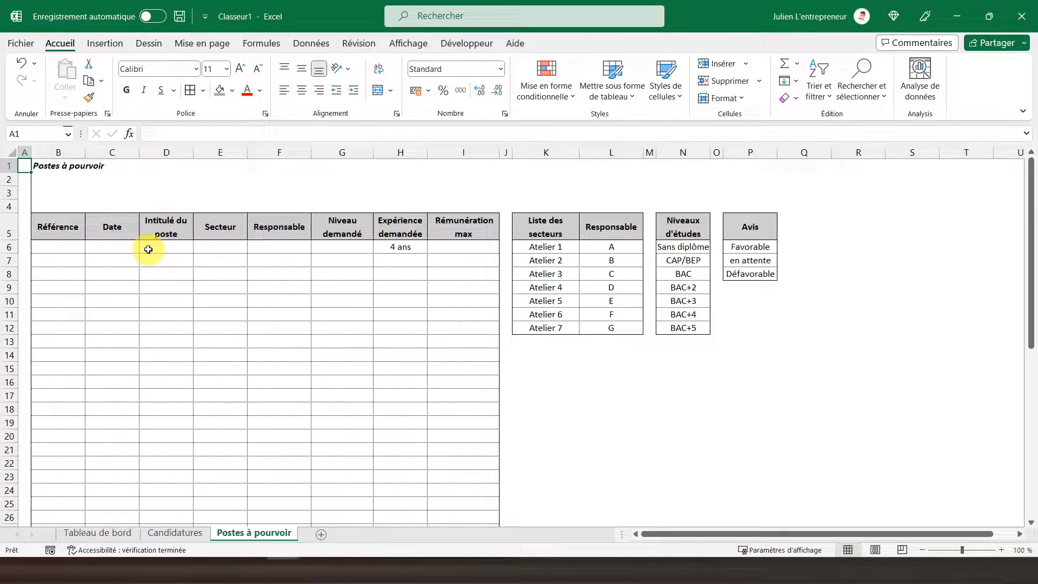
Step: Enter the reference P0001 and the date 01/02/2023 in the first row of the Postes à pourvoir table
left_click(270, 248)
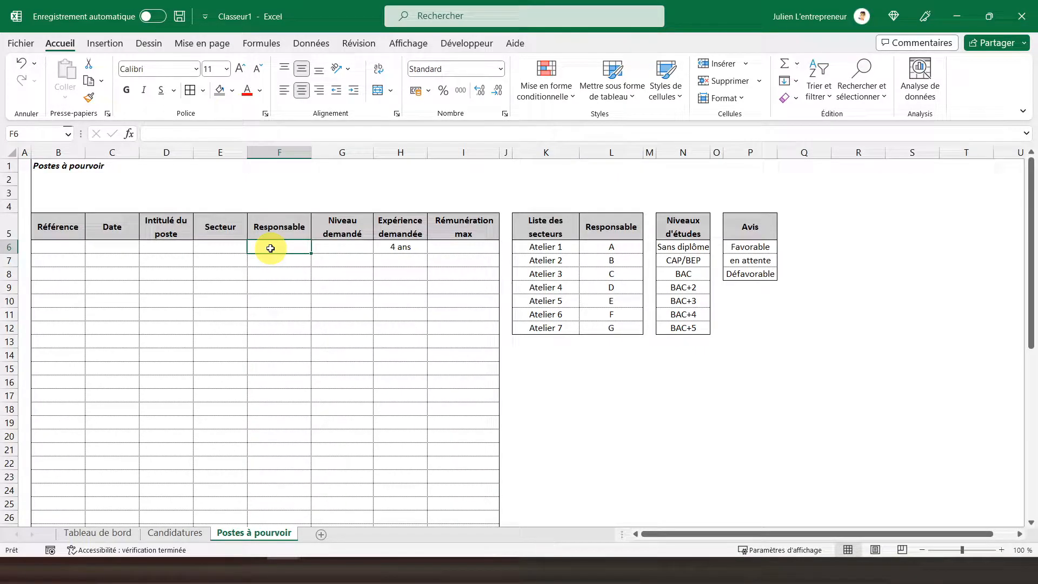
left_click(67, 247)
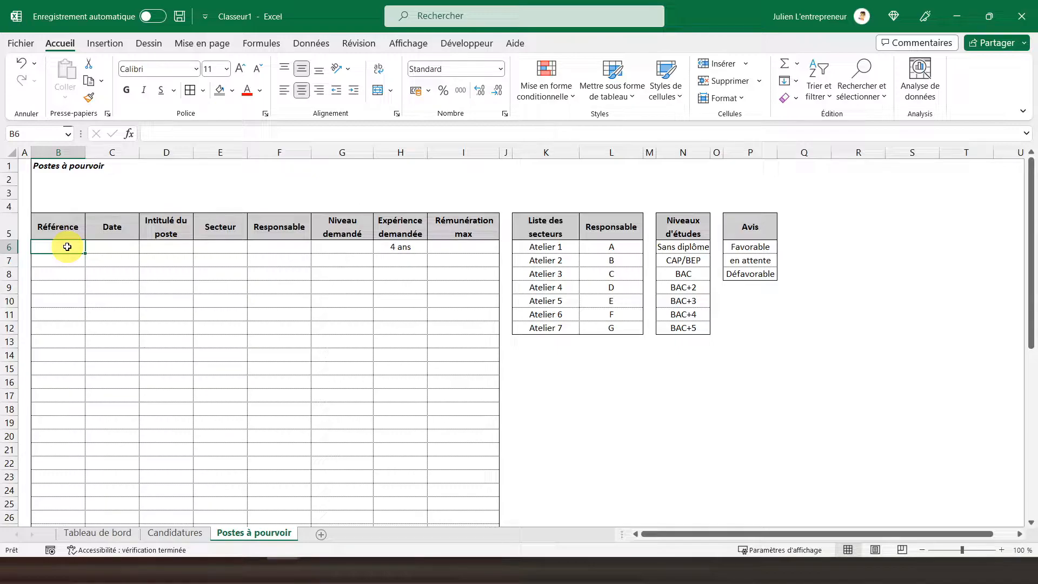
type("P0001")
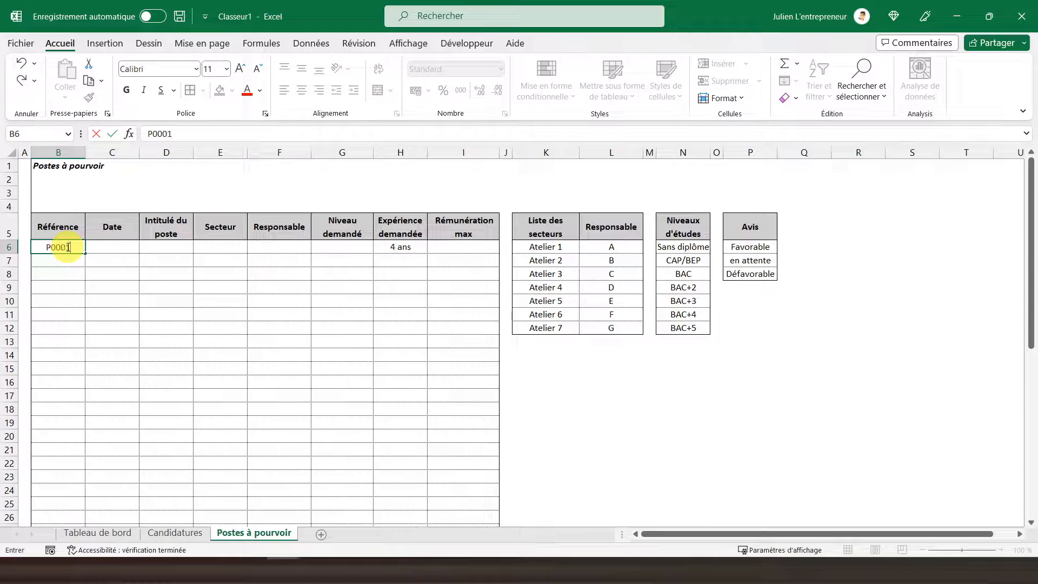
key("Return")
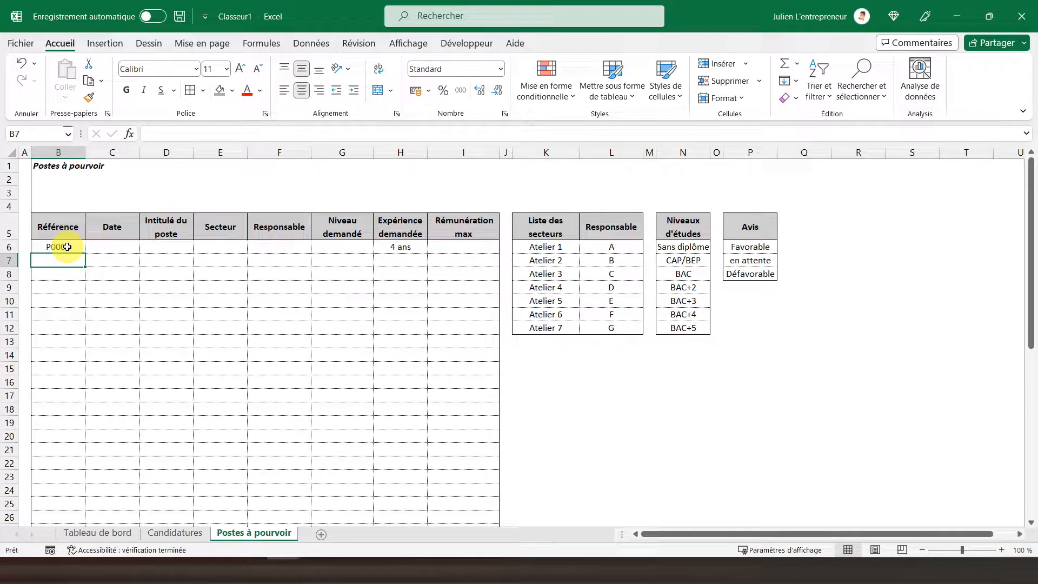
left_click(115, 250)
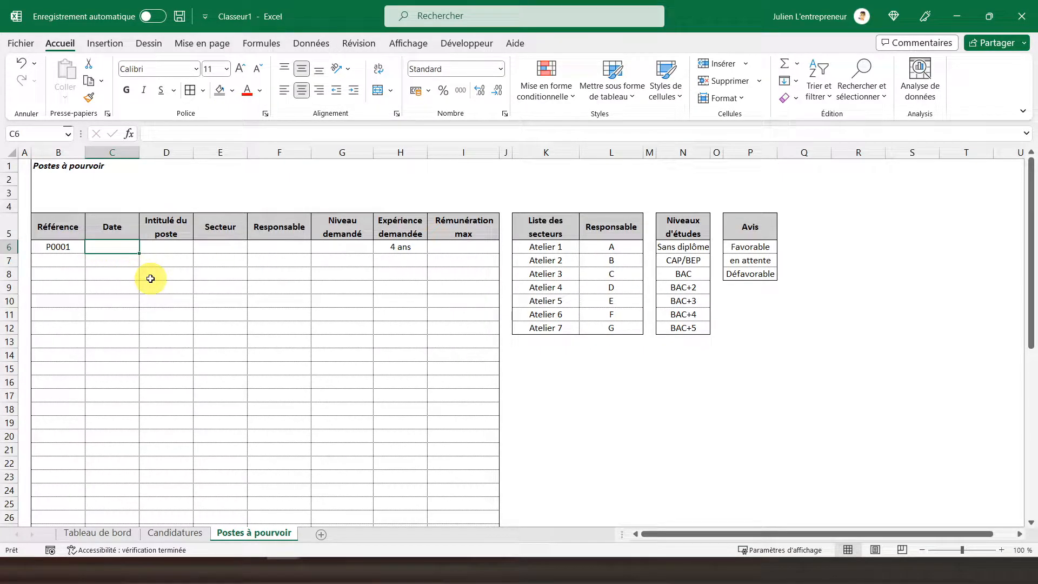
type("01/02")
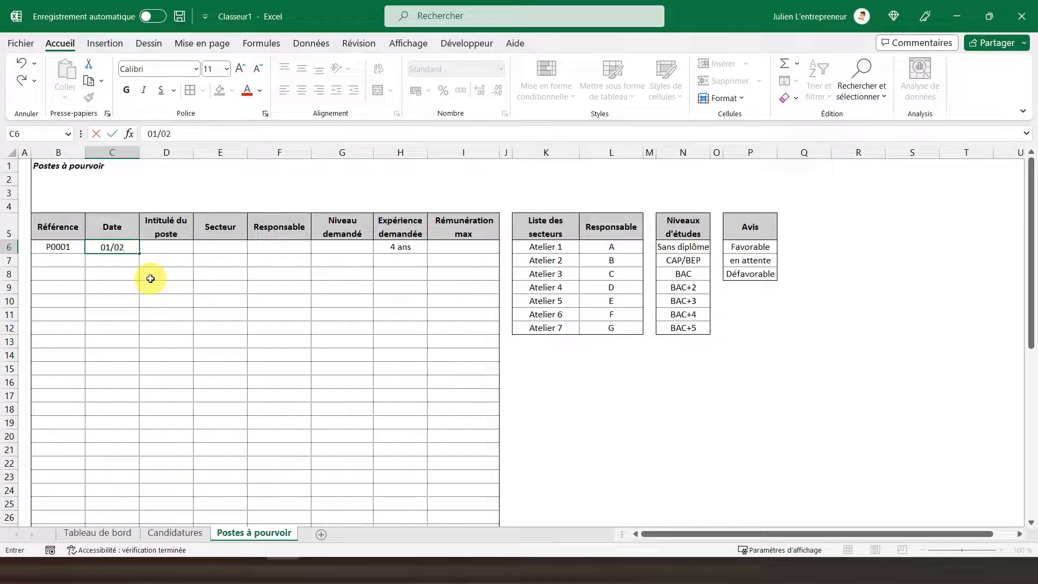
type("/2023")
key("Return")
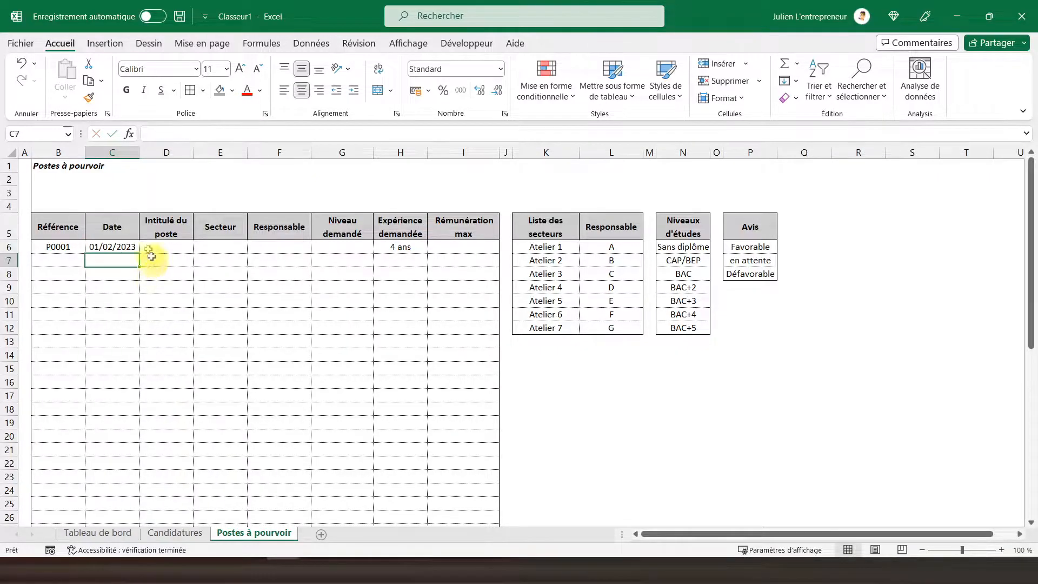
Step: Enter Assistant comptable as the job title in D6 and auto-fit column D to its content
left_click(161, 249)
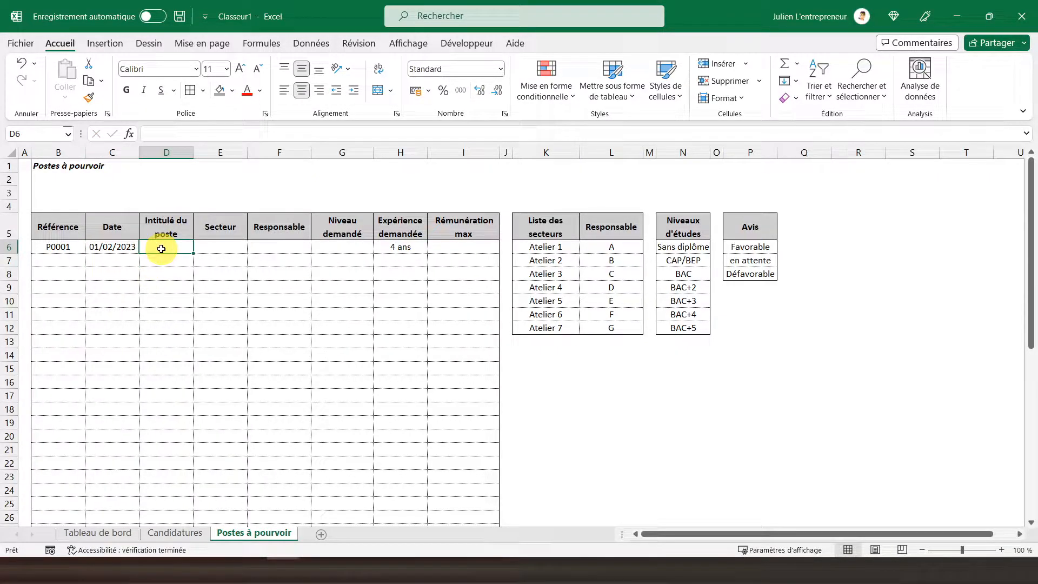
type("Assist")
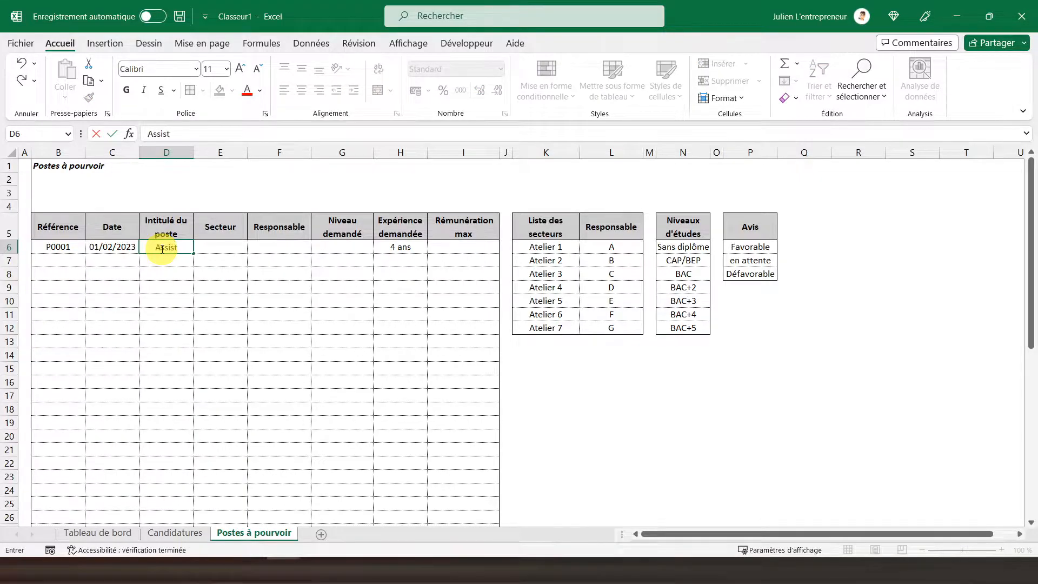
type("ant comptable")
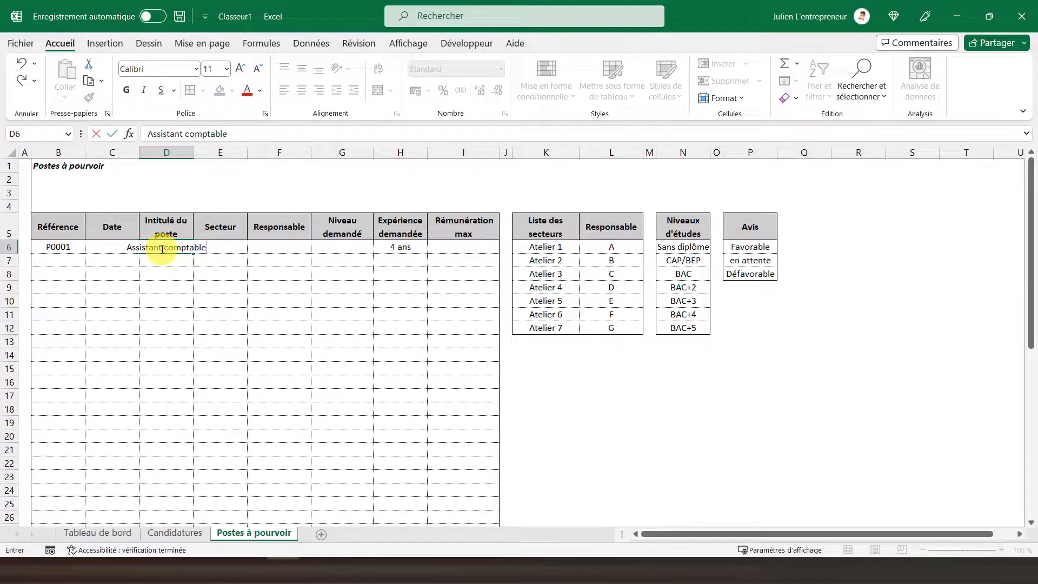
key("Return")
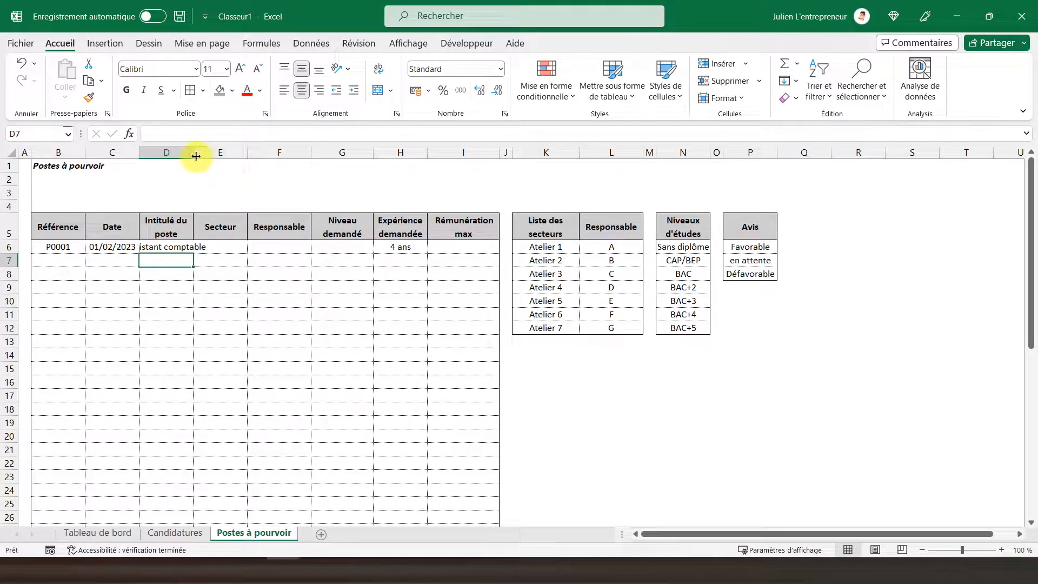
double_click(194, 152)
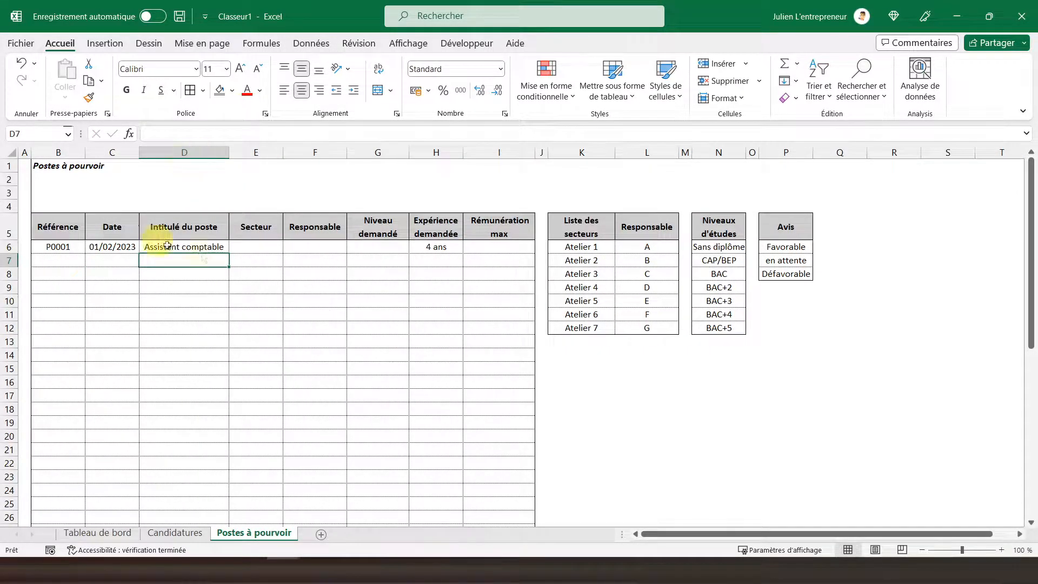
Step: Choose Atelier 2 as the Secteur for post P0001 in E6
left_click(262, 242)
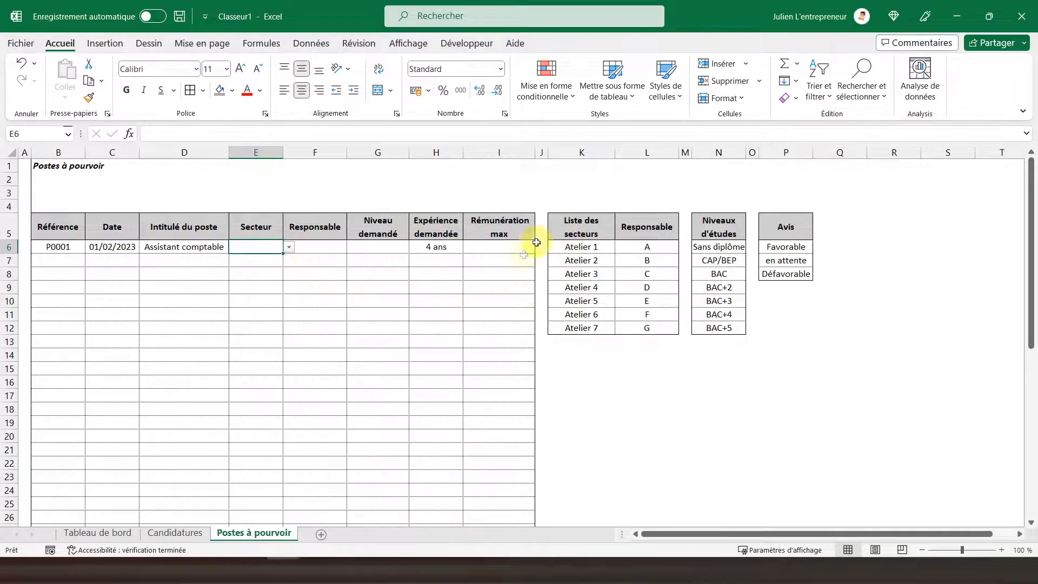
left_click(288, 247)
left_click(258, 267)
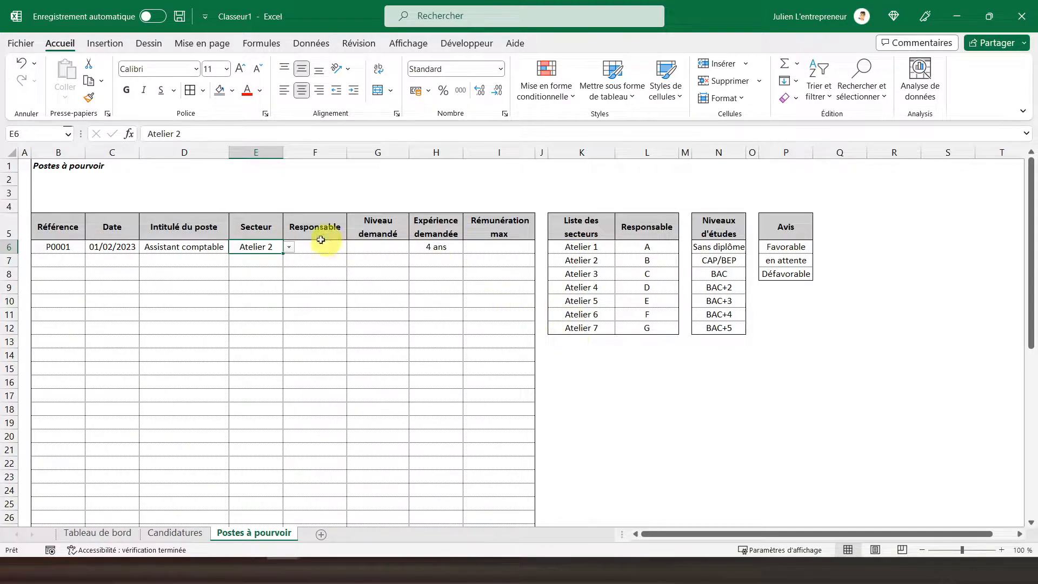
Step: Enter the formula =RECHERCHEV(E6;K6:L12;2;FAUX) in F6 to look up the Responsable of the selected sector
left_click(310, 251)
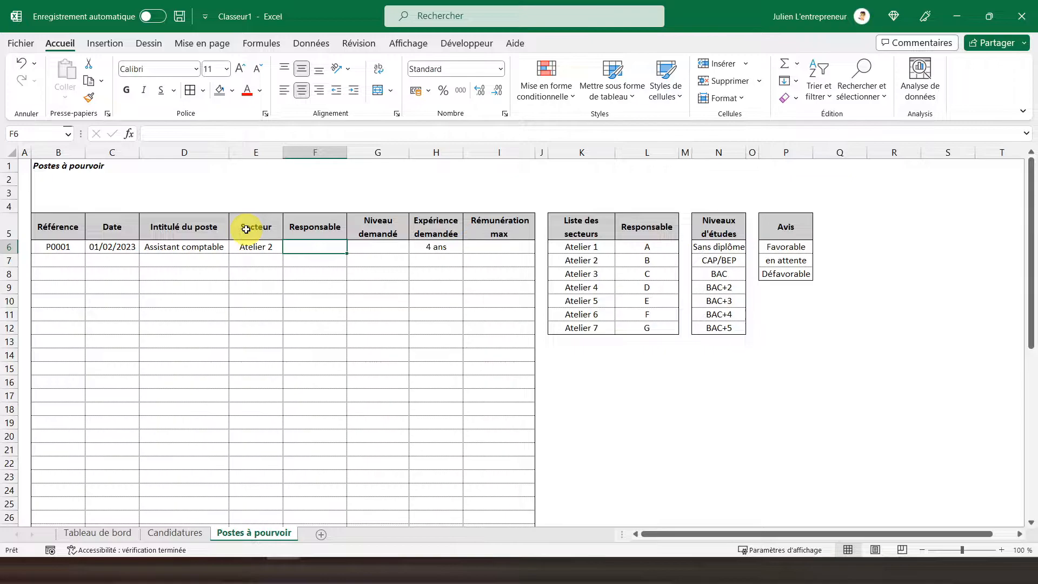
type("=recherc")
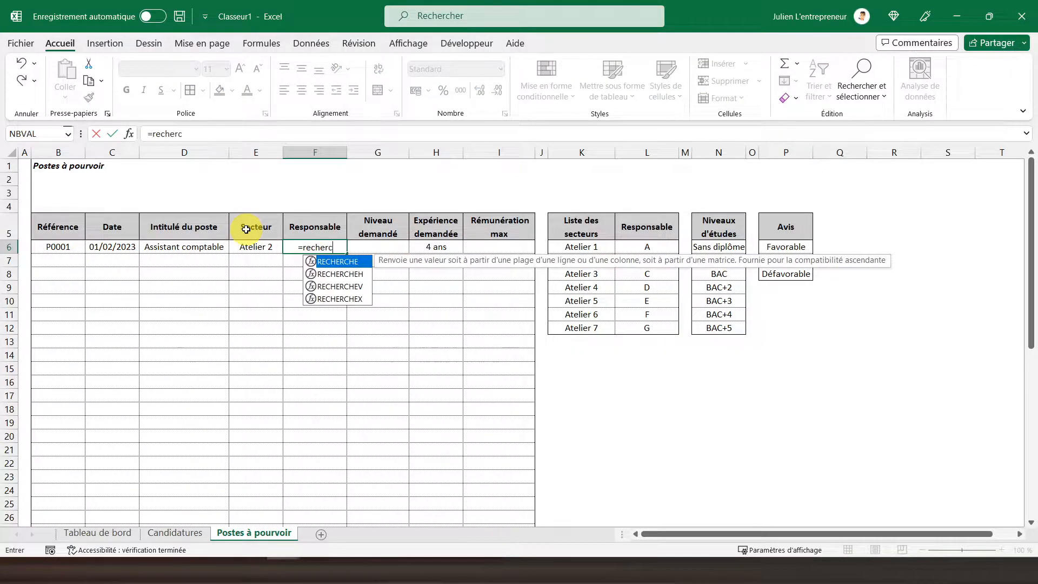
type("hev")
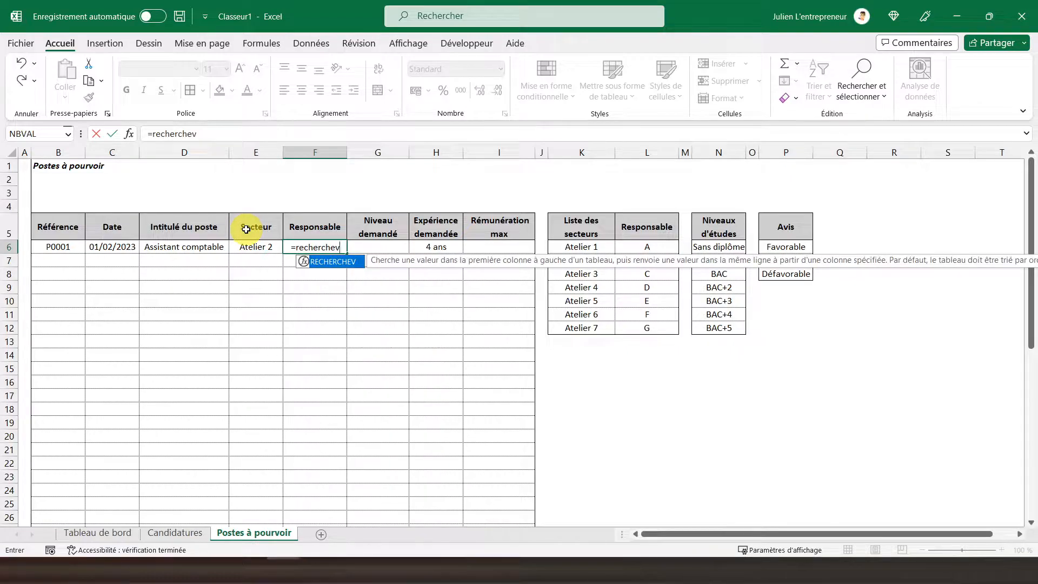
type("(")
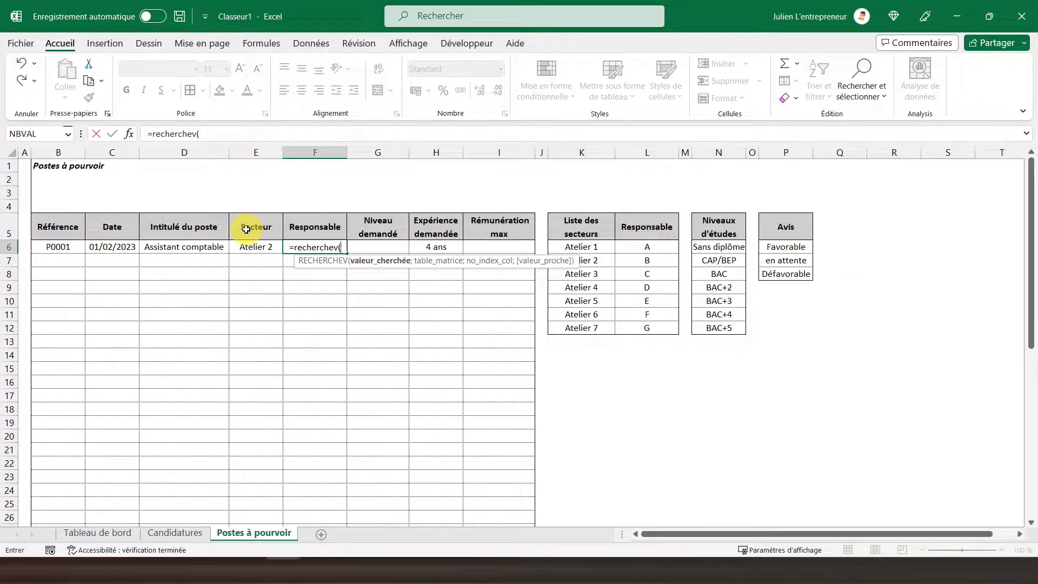
left_click(264, 247)
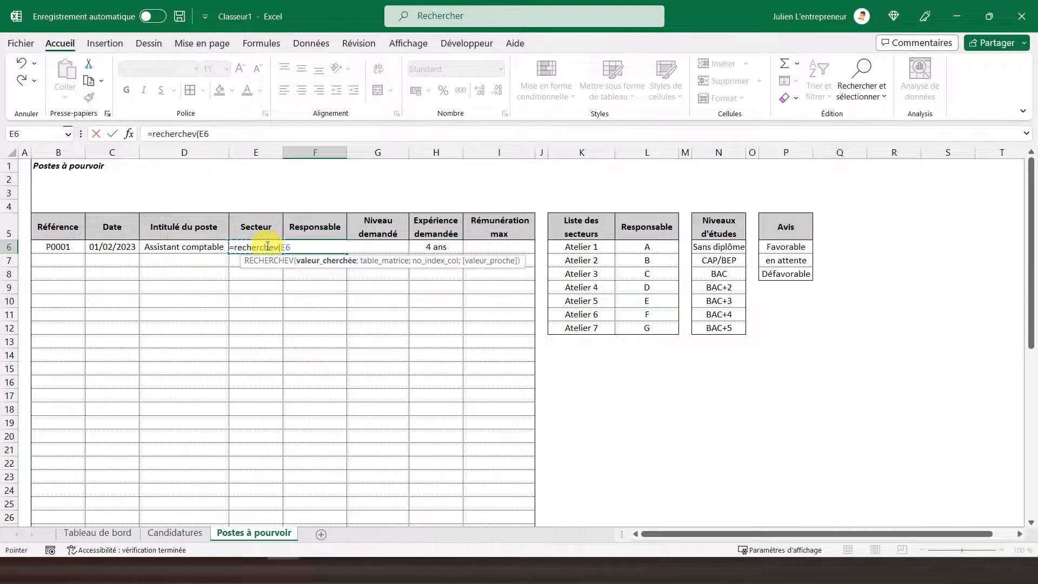
type(";")
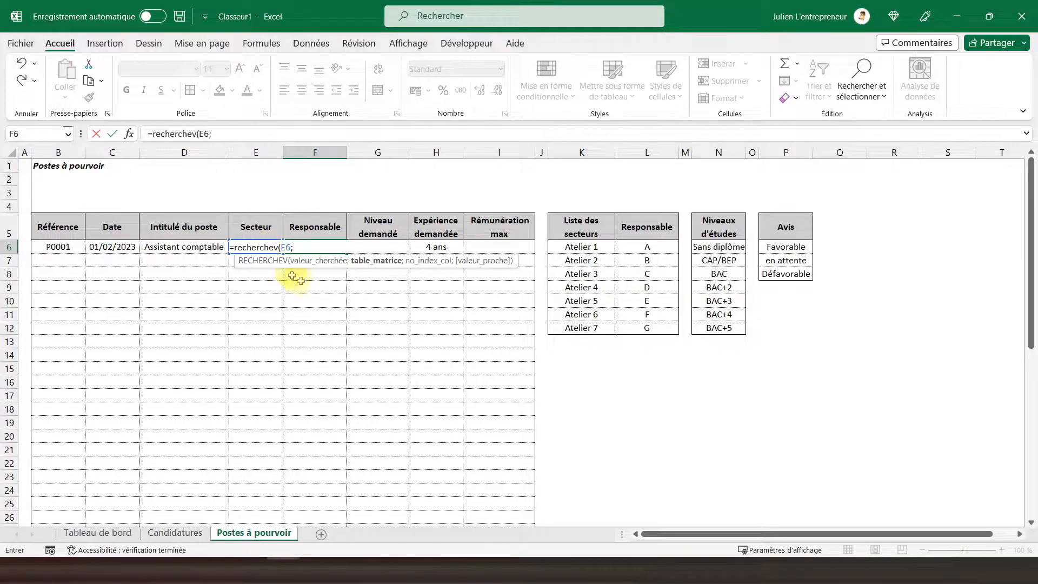
left_click(574, 248)
left_click_drag(602, 263, 640, 330)
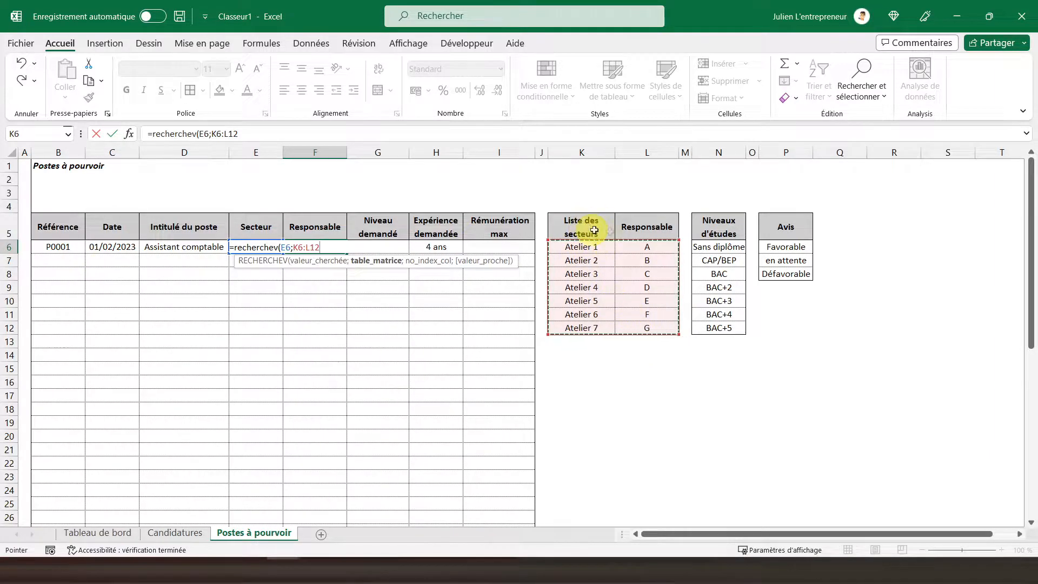
type(";")
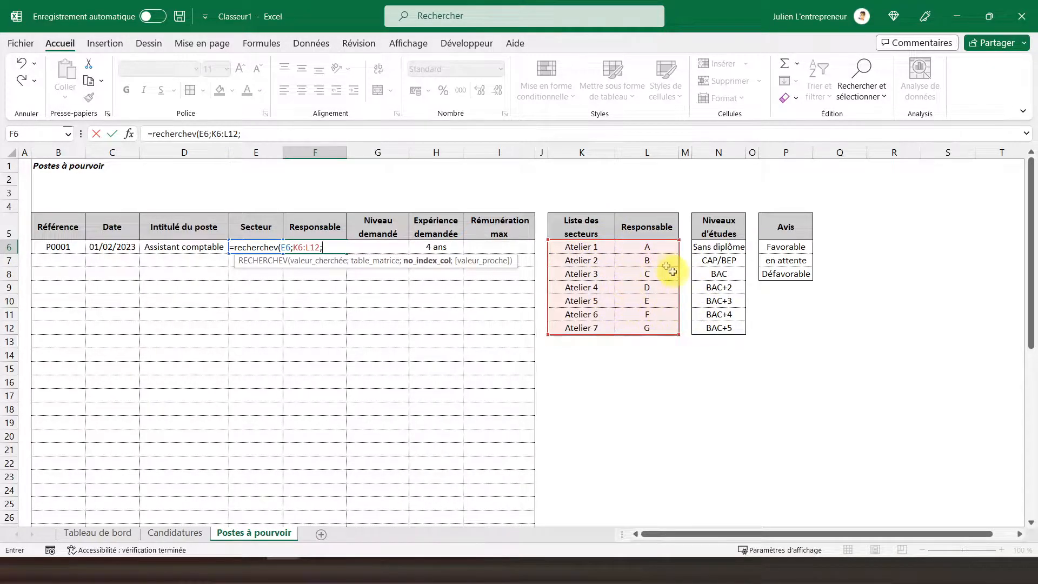
type("2")
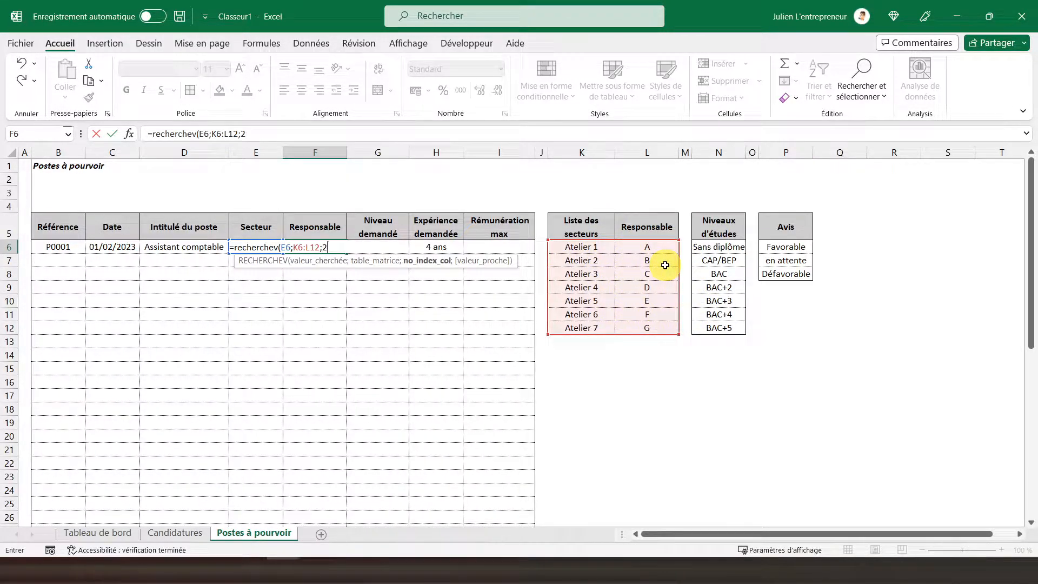
type(";")
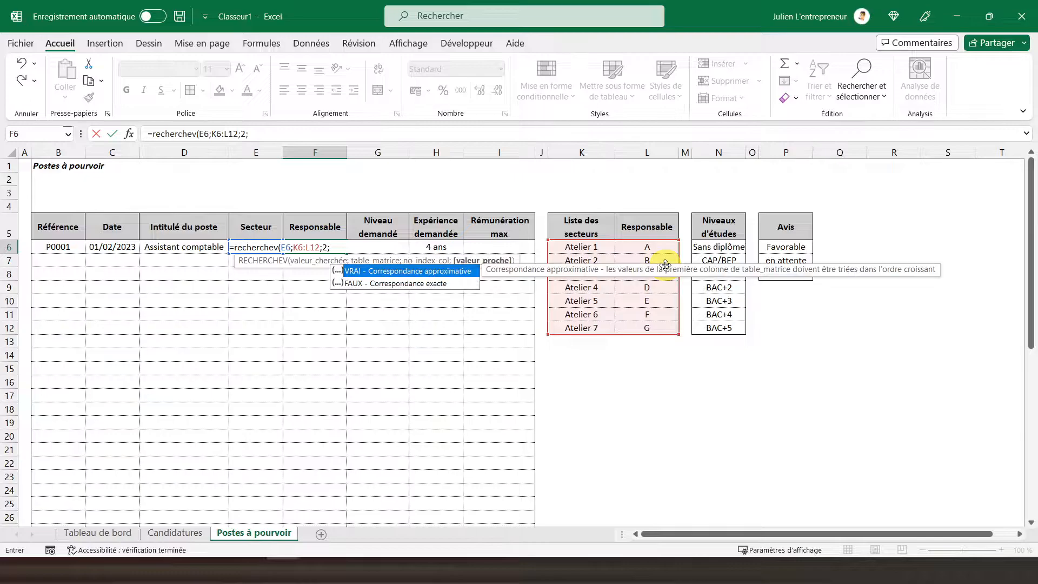
double_click(409, 283)
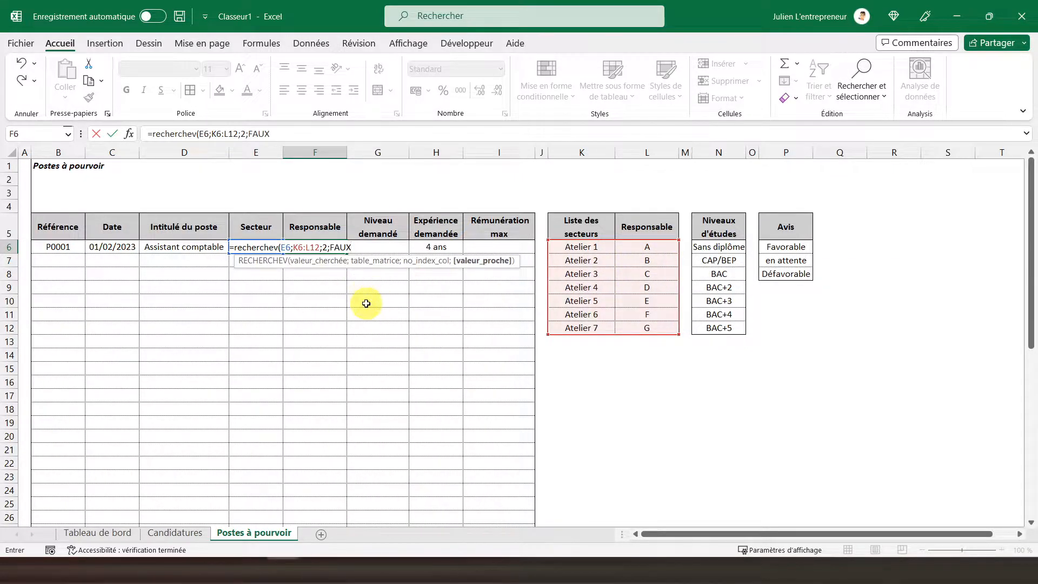
type(")")
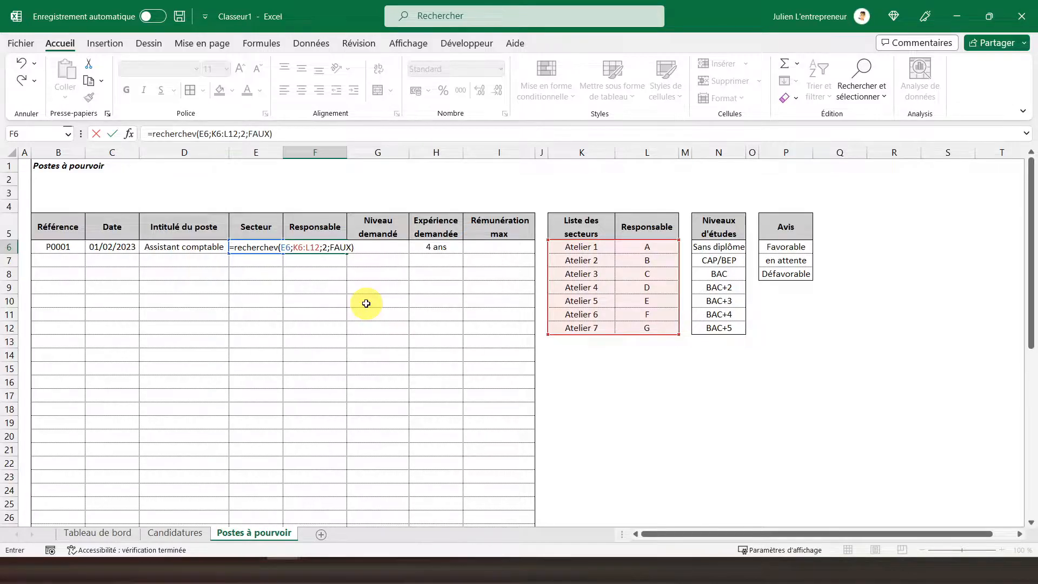
key("Return")
left_click(314, 249)
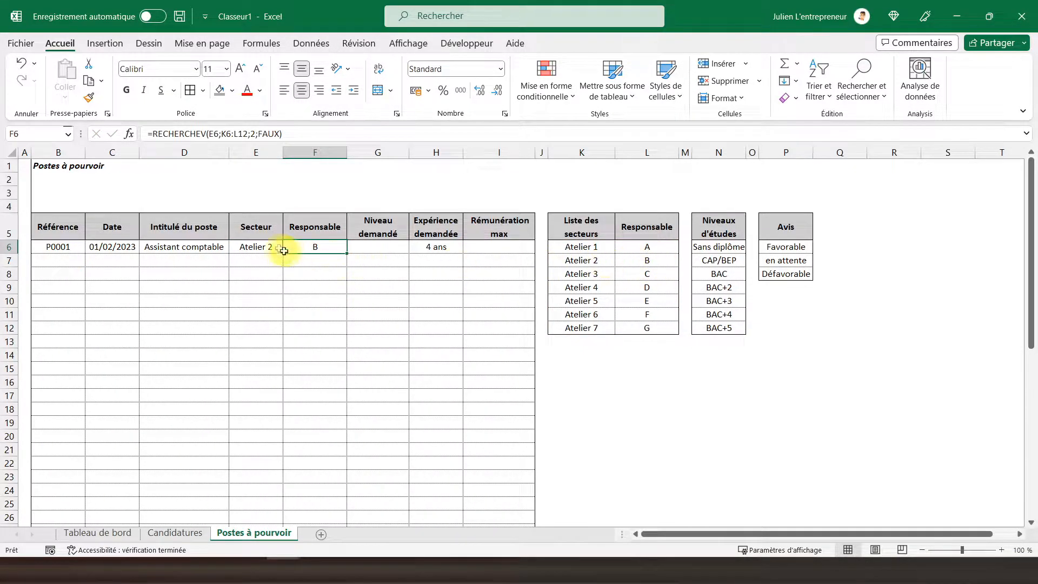
Step: Change the Secteur in E6 to Atelier 4 to test the Responsable lookup
left_click(261, 248)
left_click(289, 247)
left_click(267, 286)
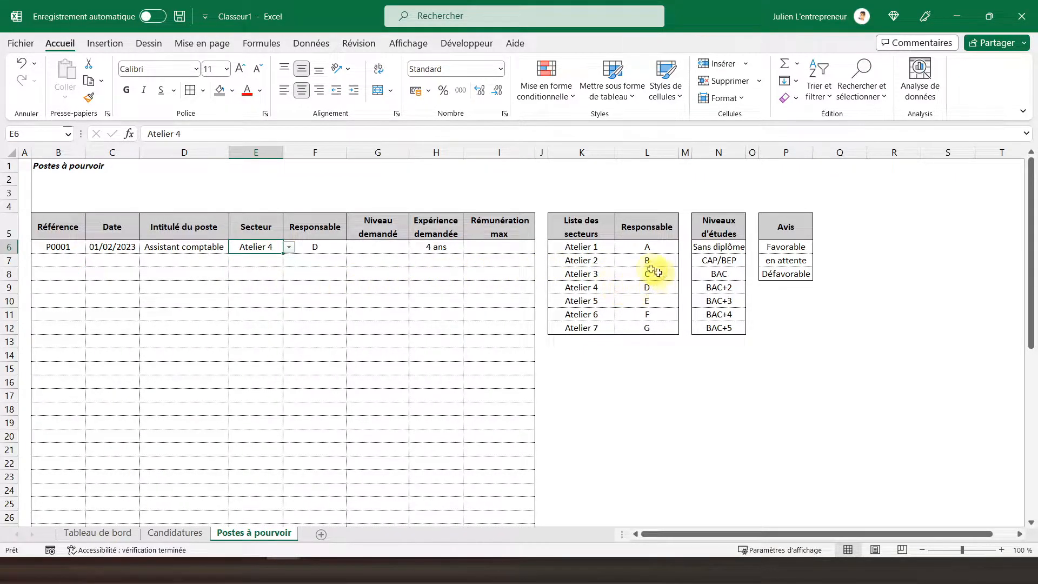
Step: Make the lookup range in the F6 Responsable formula absolute as $K$6:$L$12
left_click(315, 247)
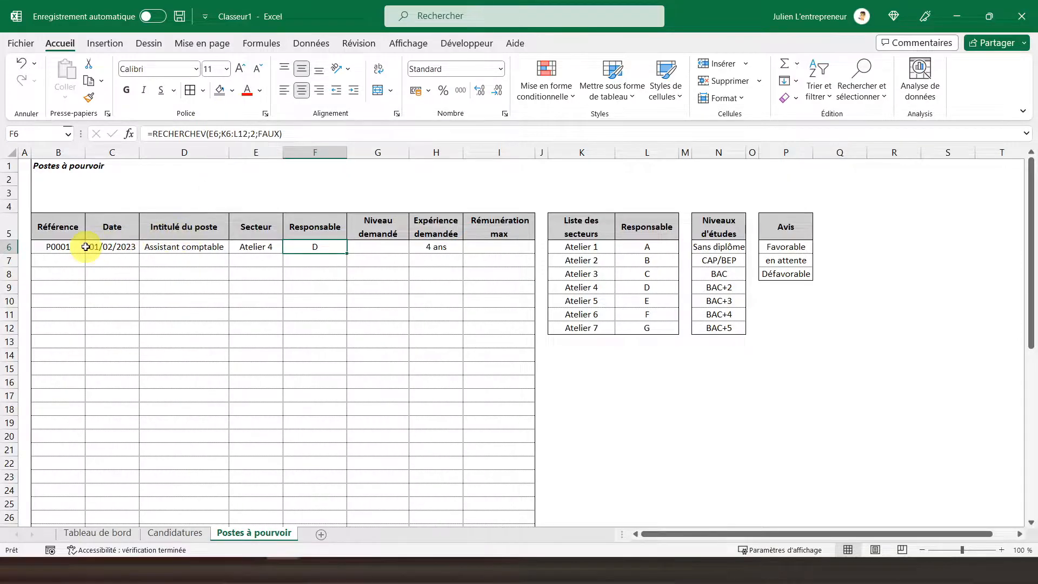
left_click(228, 135)
key("F4")
left_click(251, 134)
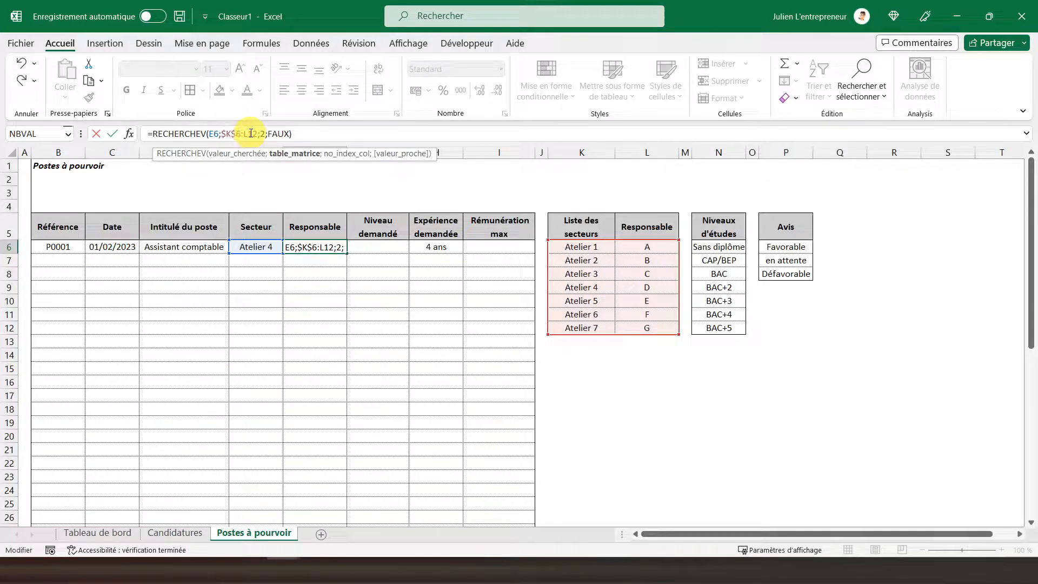
key("Return")
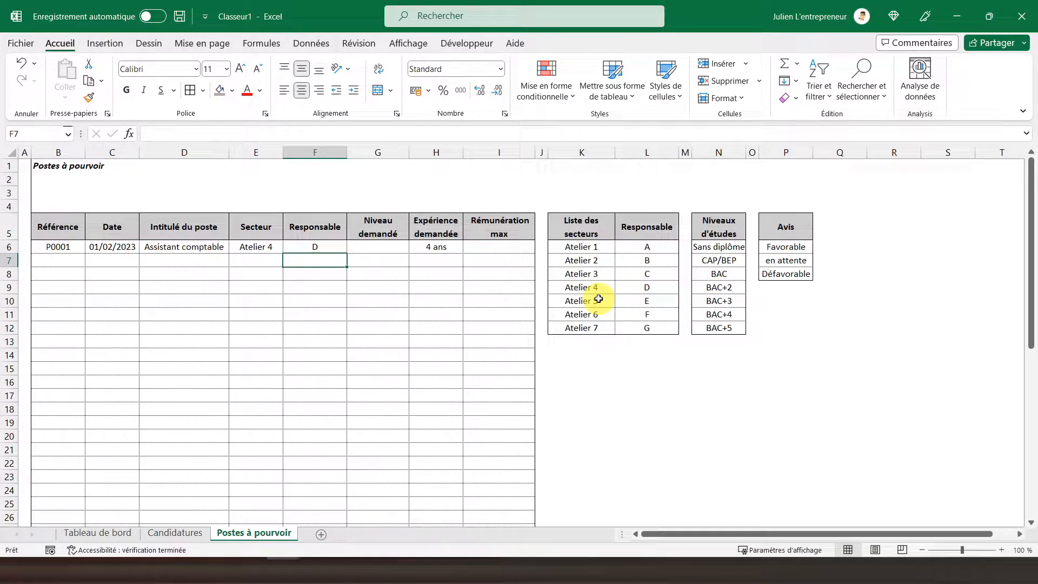
Step: Copy the Responsable lookup formula from F6 into F7 to test it on a row without a sector
left_click(307, 250)
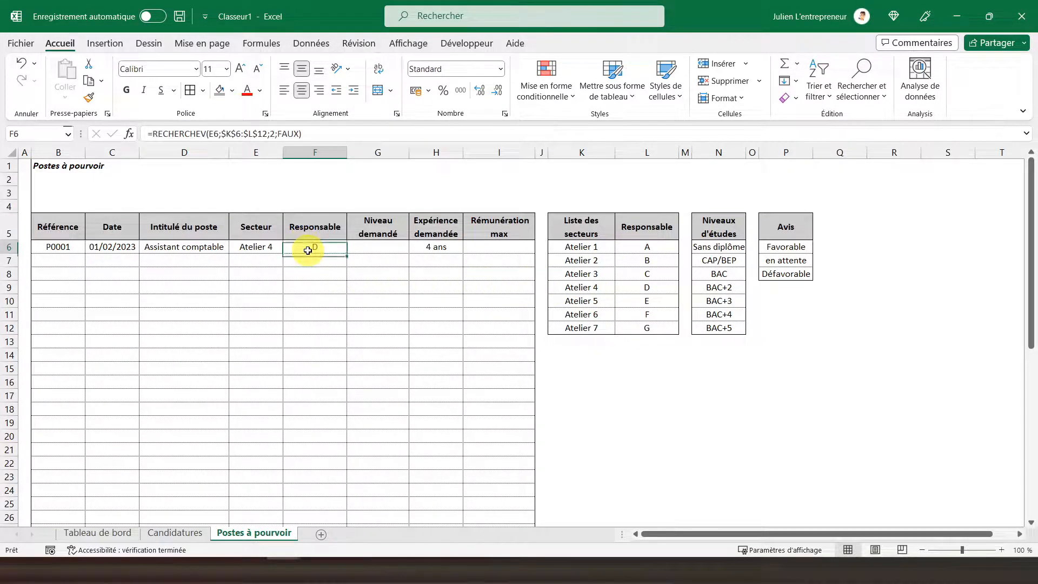
right_click(343, 249)
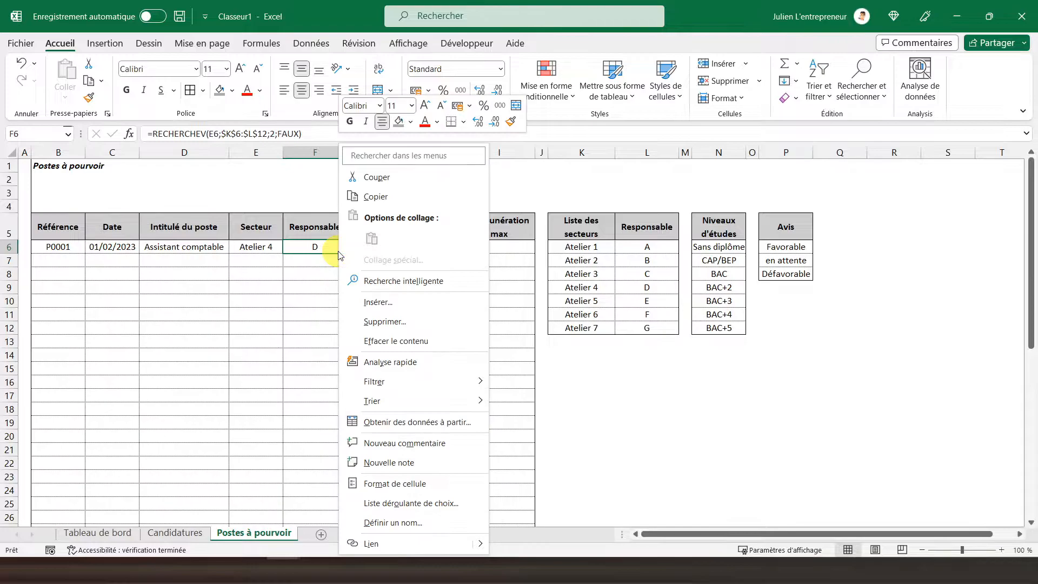
left_click(362, 201)
left_click(304, 259)
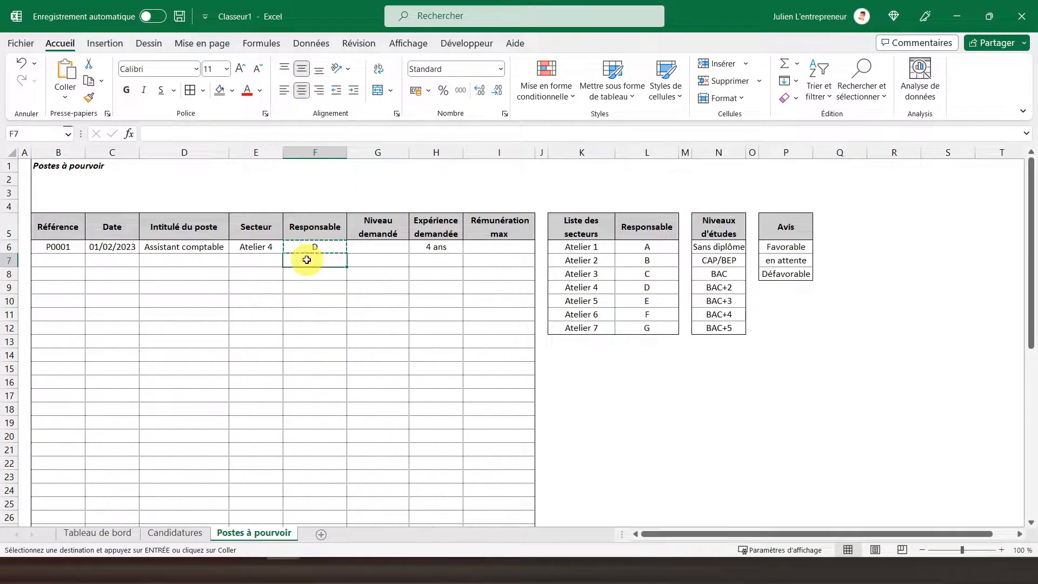
right_click(306, 259)
left_click(381, 240)
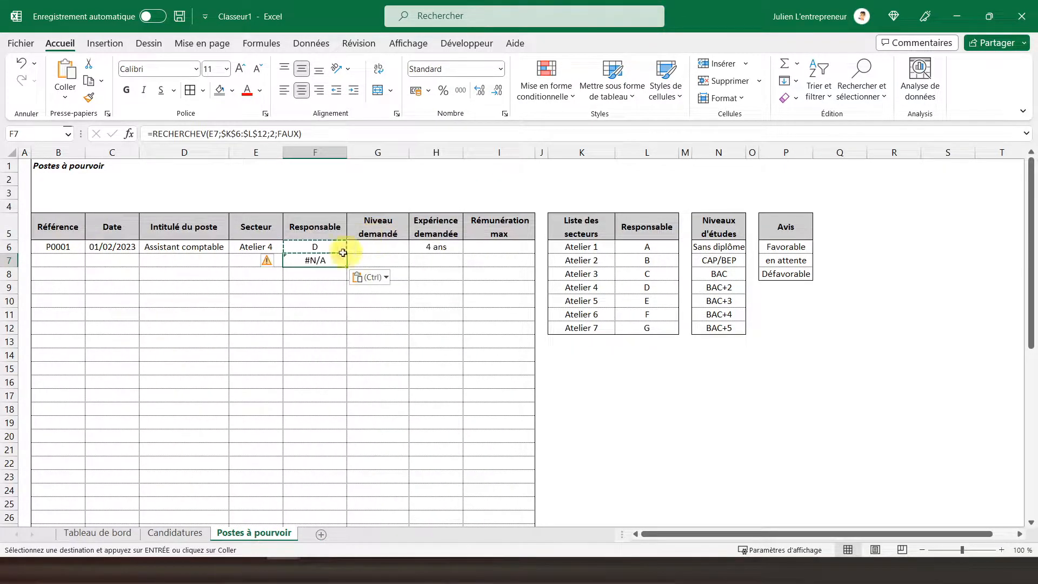
Step: Wrap the F6 lookup in SIERREUR with an empty text fallback: =SIERREUR(RECHERCHEV(E6;$K$6:$L$12;2;FAUX);"")
left_click(298, 246)
left_click(153, 133)
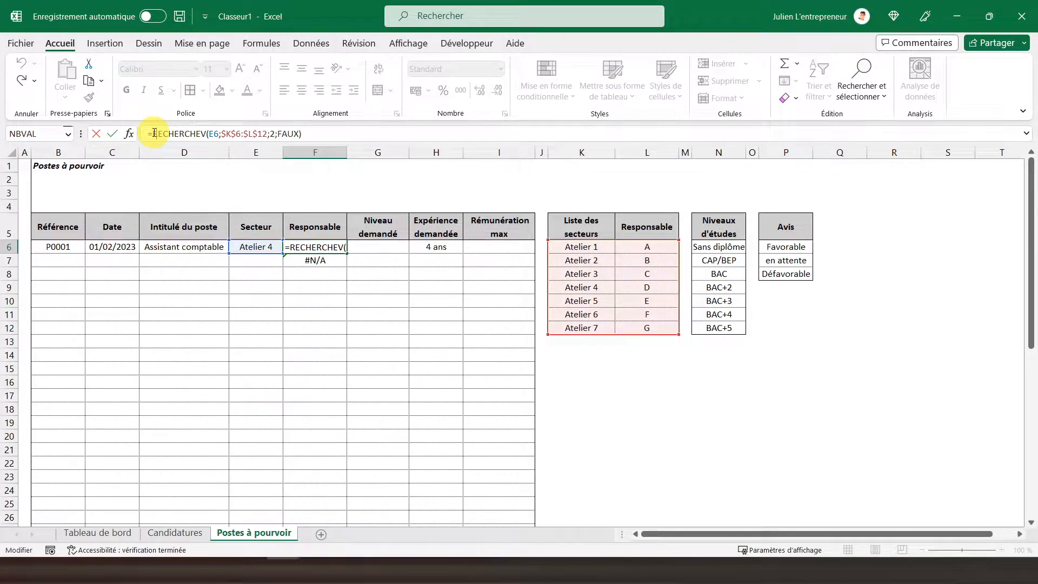
type("sierreur")
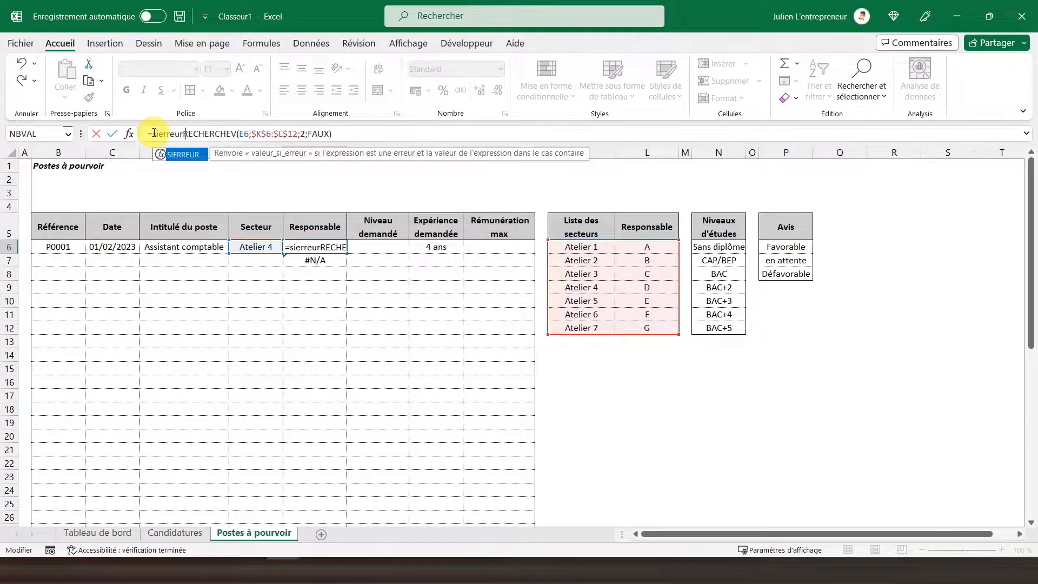
type("(")
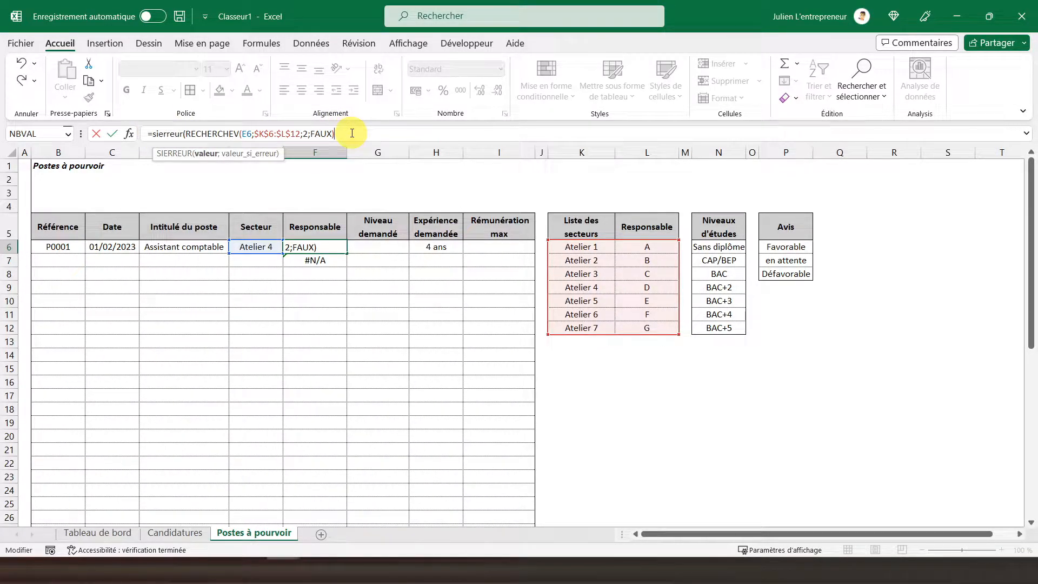
type(";\"\")")
key("Return")
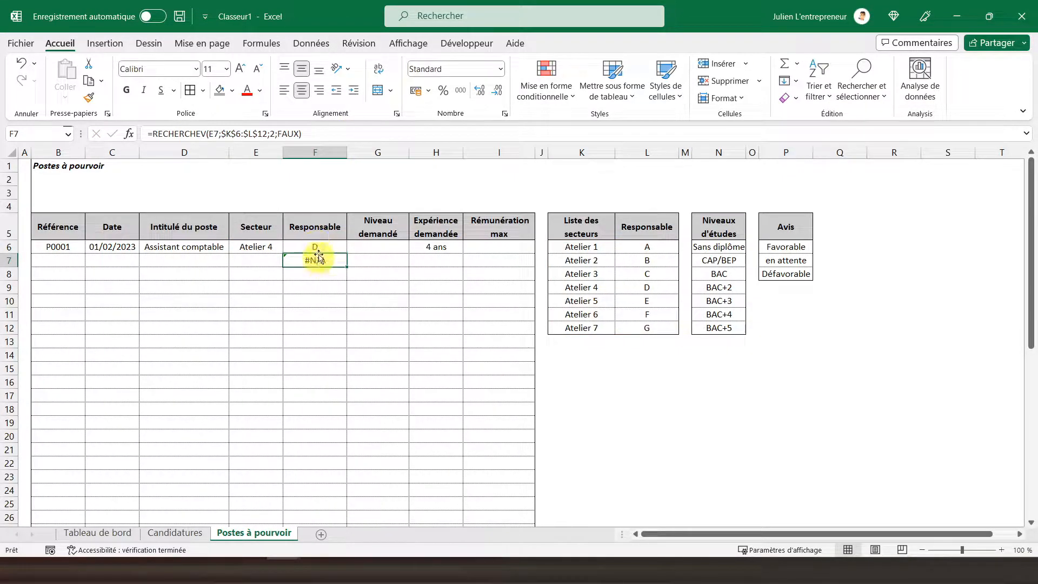
Step: Copy the SIERREUR lookup formula from F6 down the Responsable column through F50
left_click(323, 246)
right_click(335, 250)
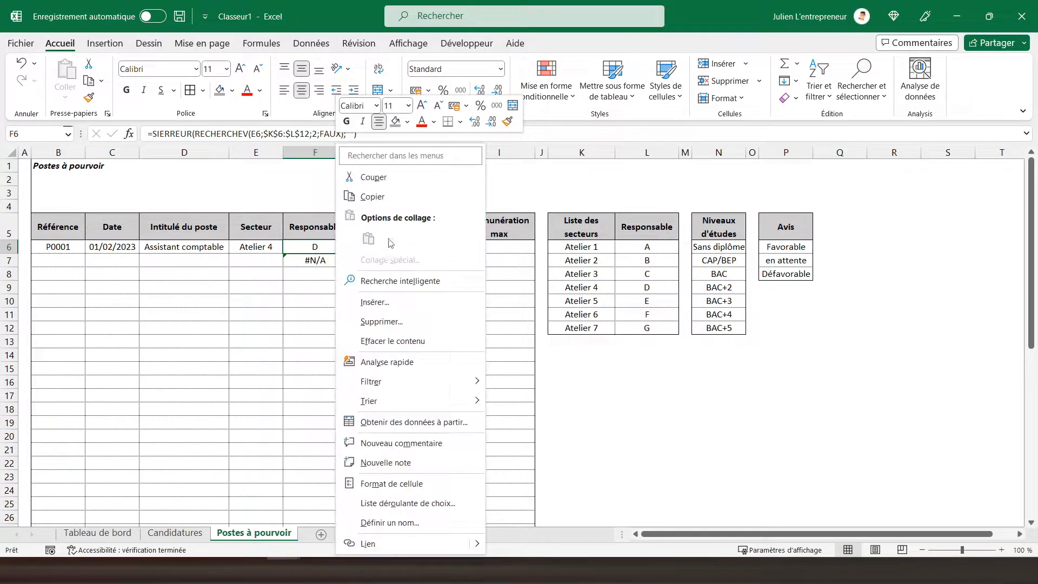
left_click(379, 198)
left_click_drag(330, 259, 329, 331)
right_click(327, 295)
left_click(399, 237)
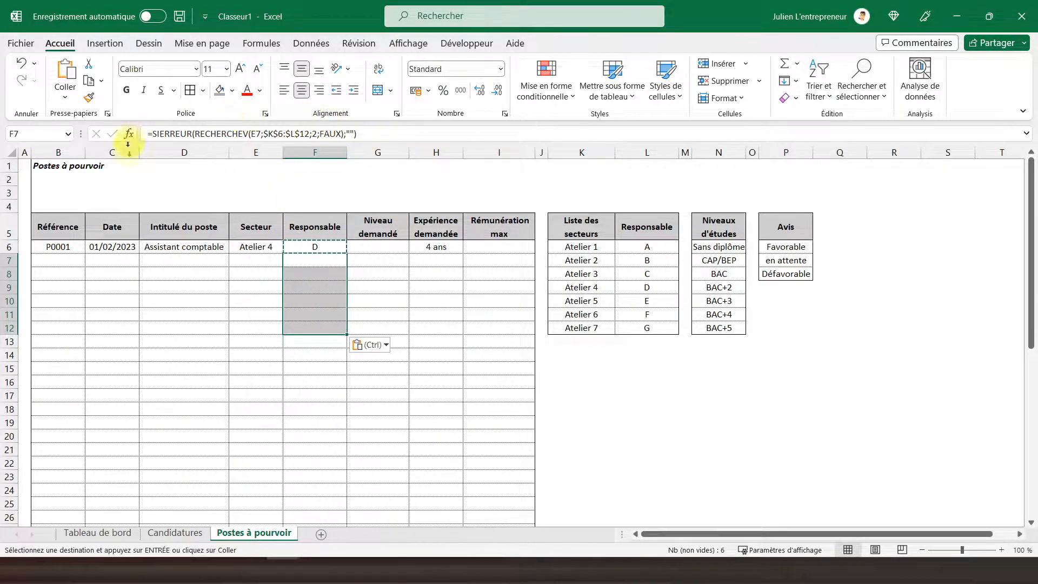
left_click_drag(311, 339, 326, 490)
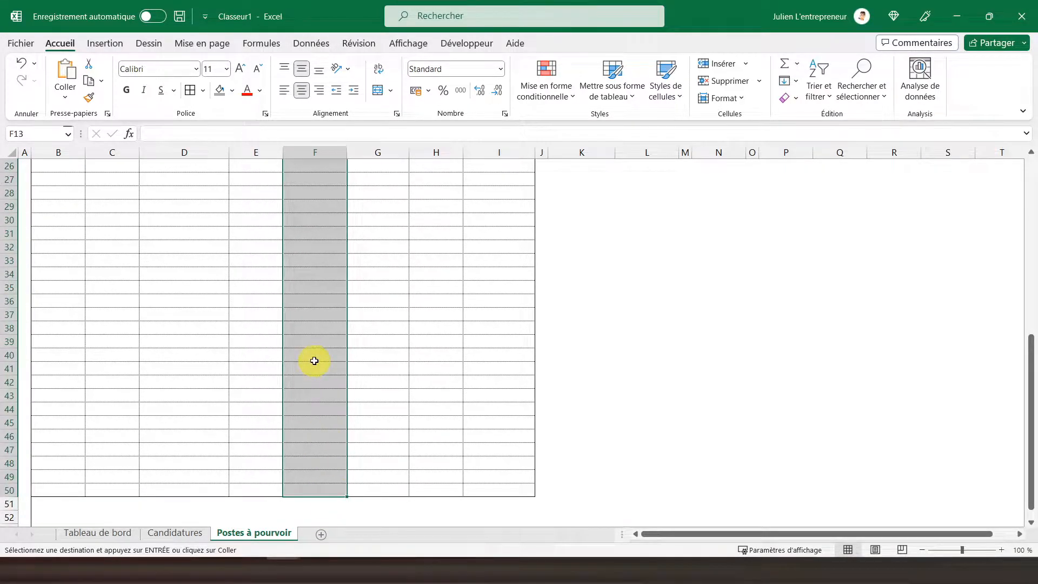
right_click(311, 359)
left_click(392, 244)
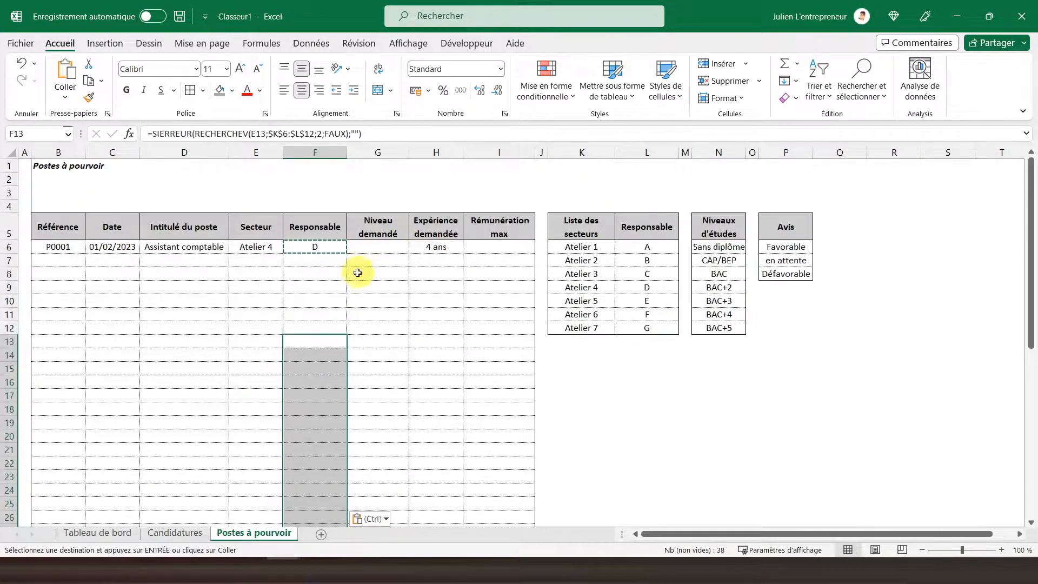
Step: Fill the Responsable cells F6:F50 with light grey
left_click_drag(321, 248, 328, 497)
scroll(340, 302, "up", 8)
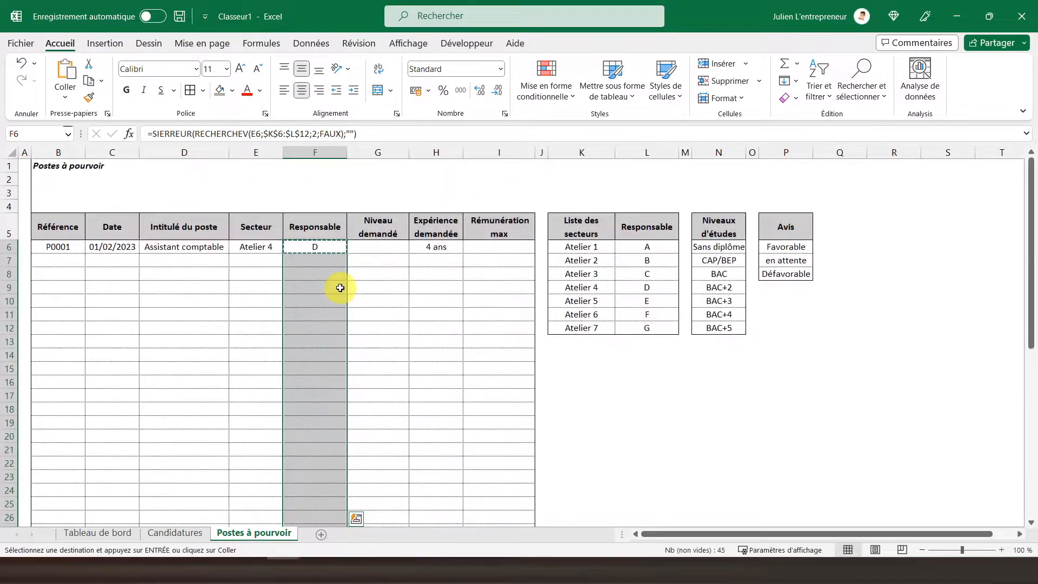
left_click(233, 91)
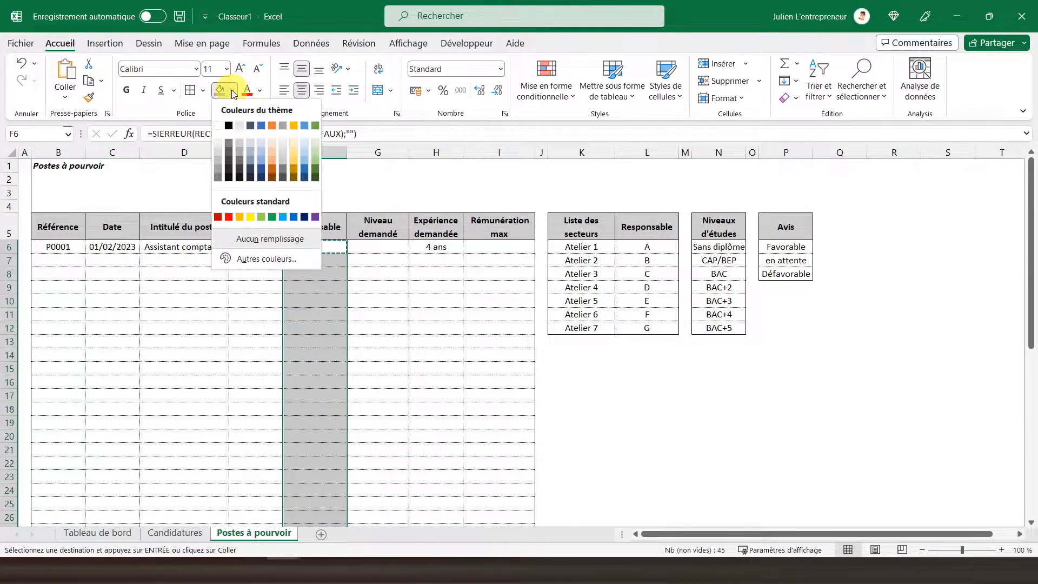
left_click(283, 144)
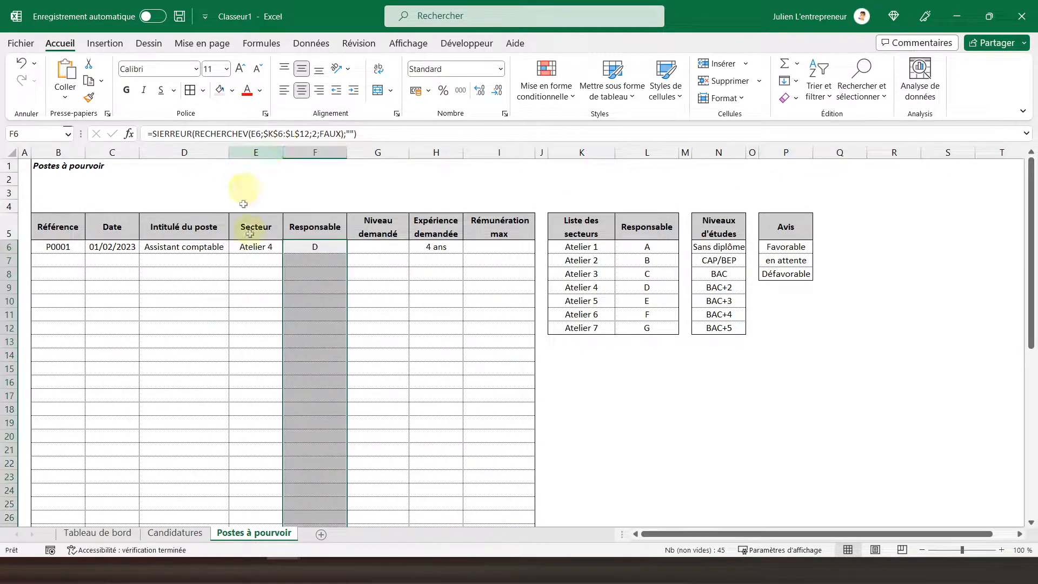
left_click(291, 245)
left_click(290, 245)
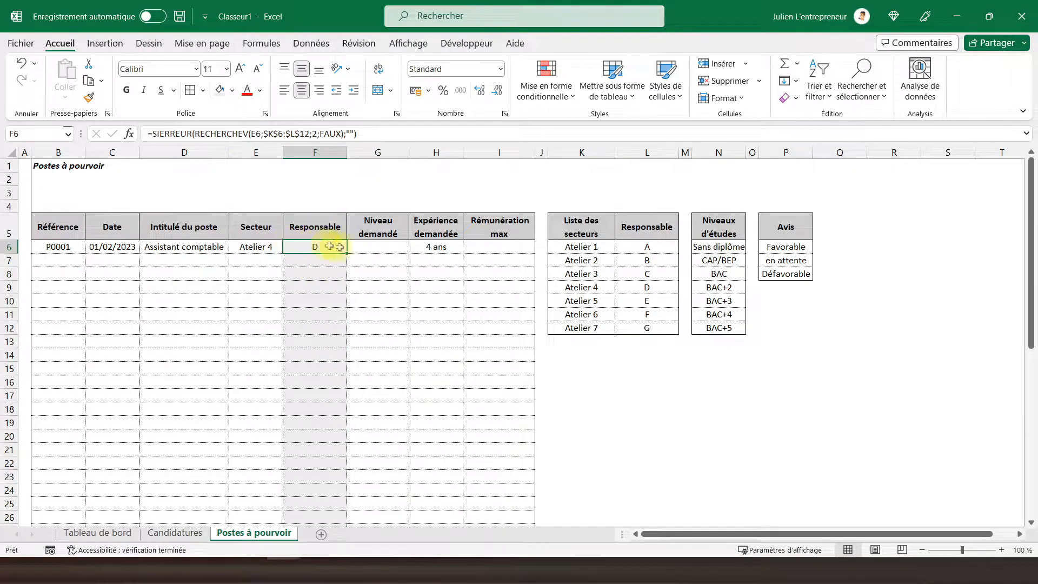
Step: Add a Liste data validation to the Niveau demandé cells G6:G50 with the source =$N$6:$N$12
left_click(367, 246)
scroll(367, 245, "down", 10)
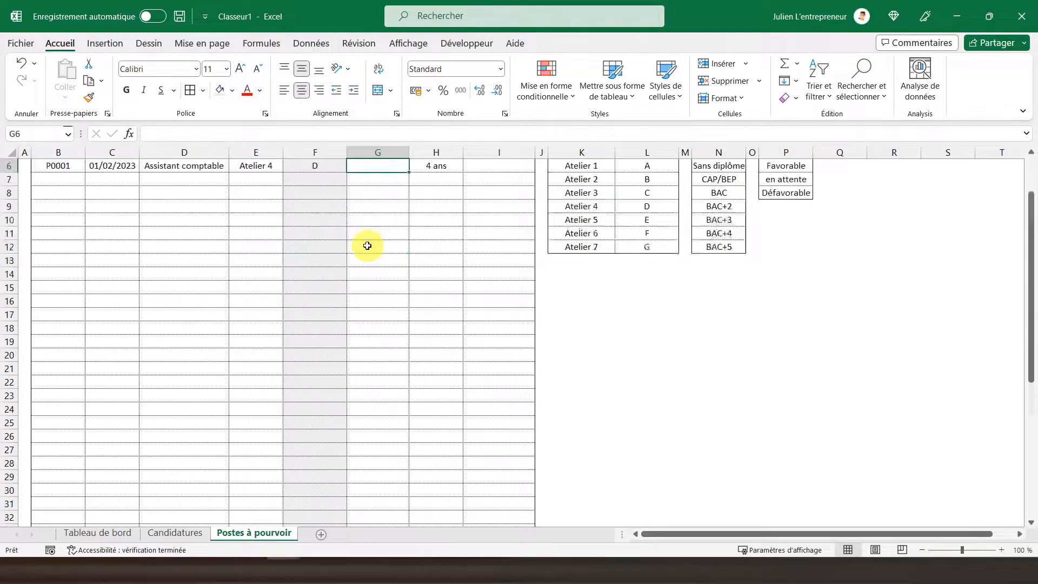
left_click_drag(372, 431, 381, 204)
scroll(380, 206, "up", 1)
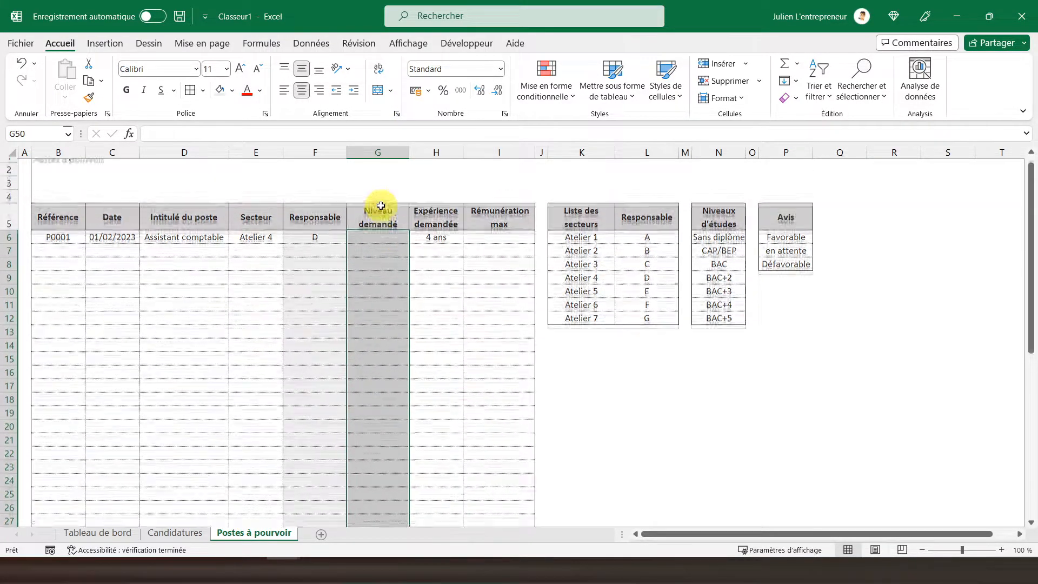
left_click(307, 46)
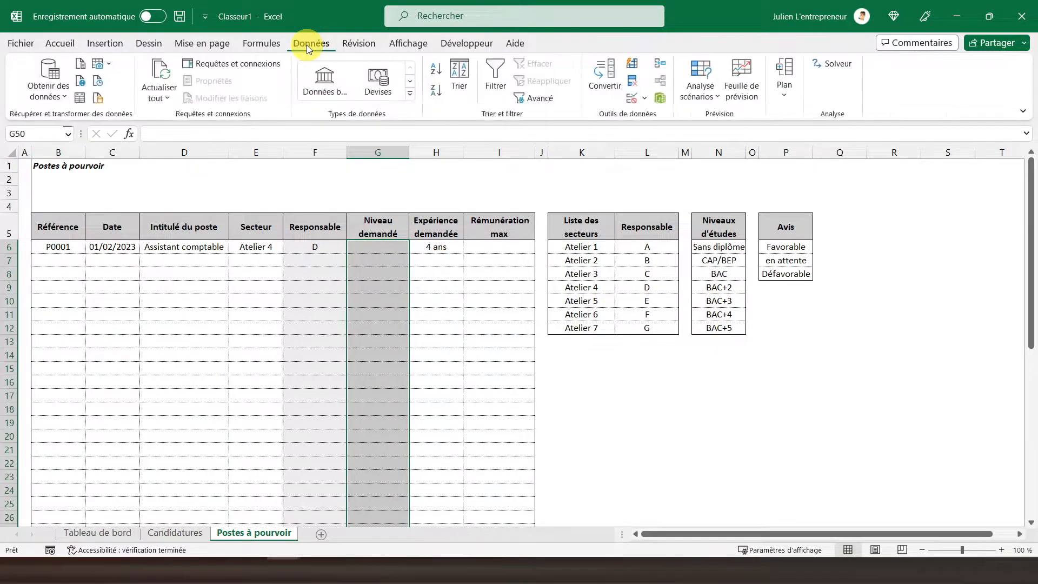
left_click(633, 102)
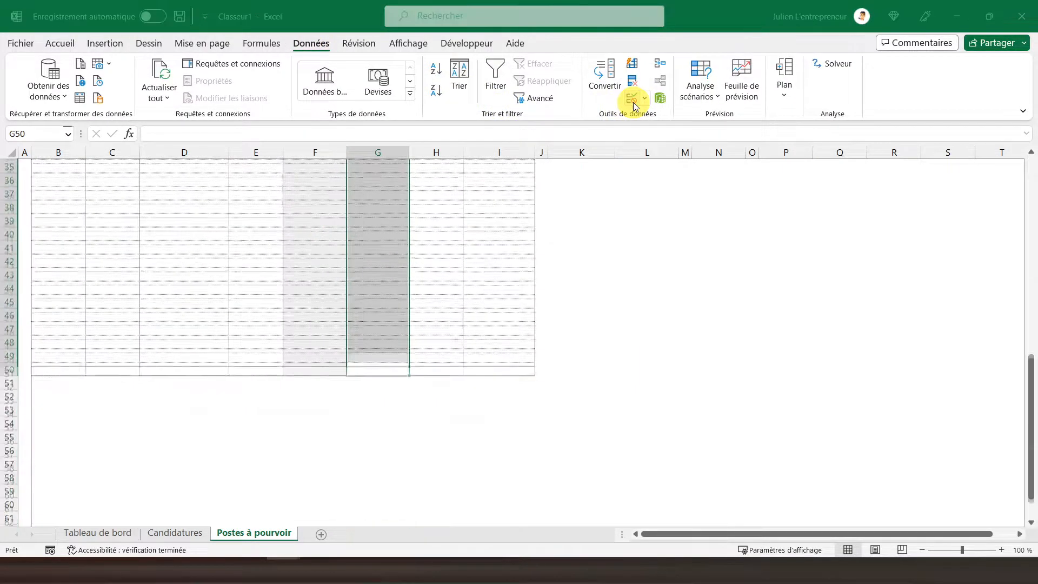
left_click(295, 280)
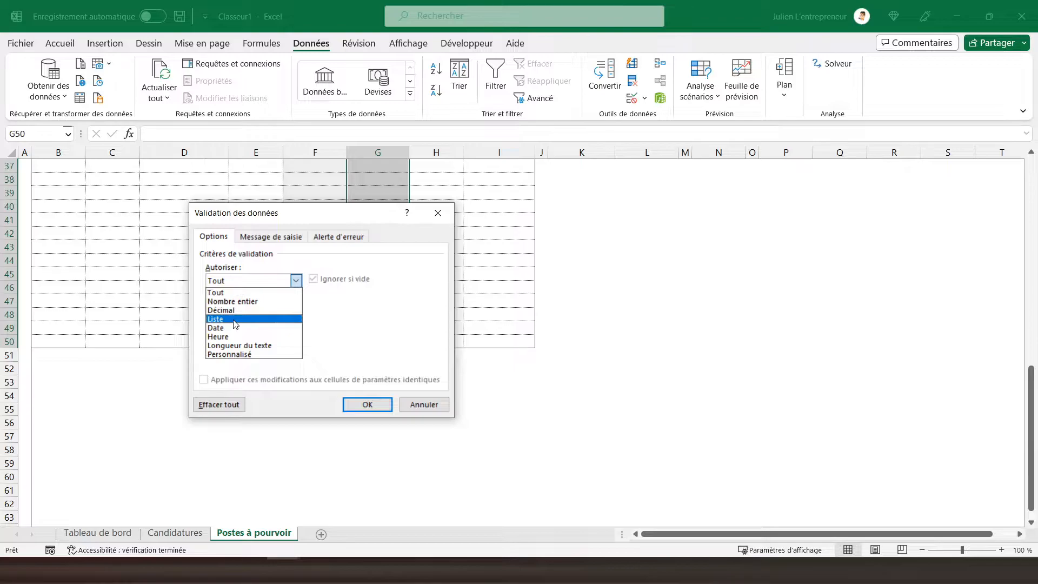
left_click(254, 316)
left_click(395, 336)
scroll(644, 304, "up", 12)
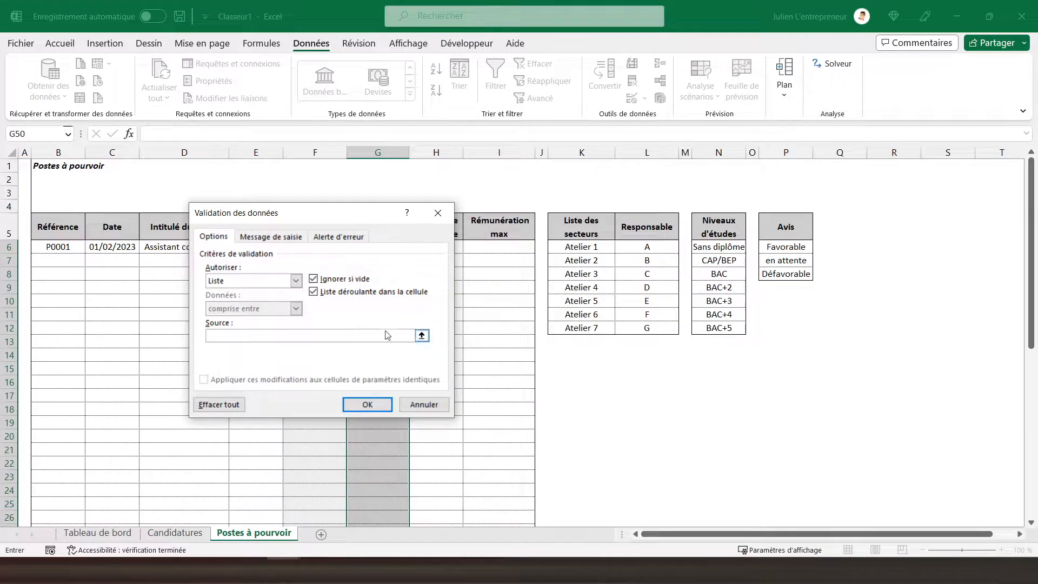
left_click_drag(713, 247, 719, 328)
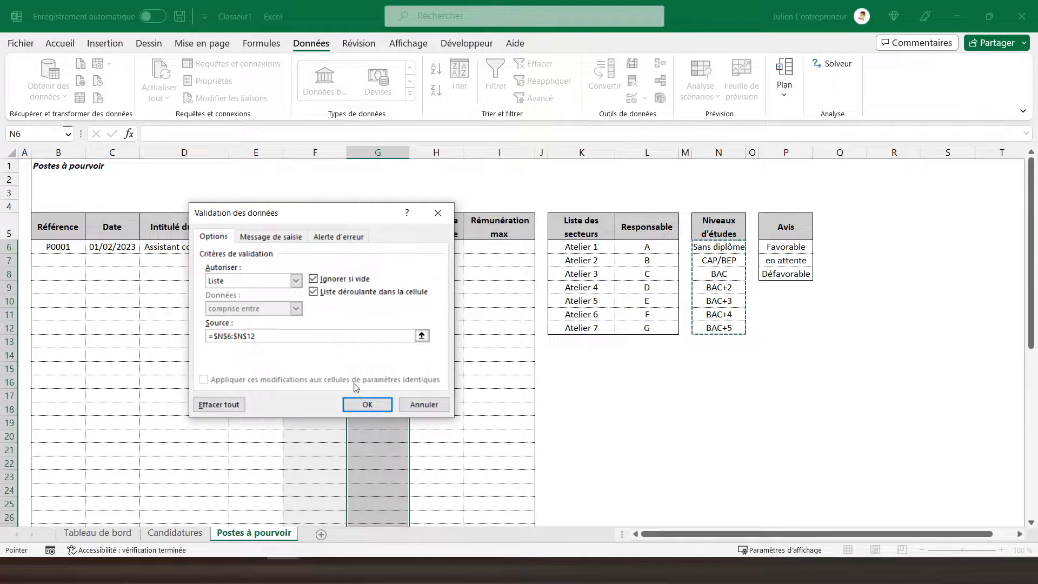
left_click(362, 404)
Step: Choose BAC+2 as the Niveau demandé for post P0001 in G6
left_click(389, 246)
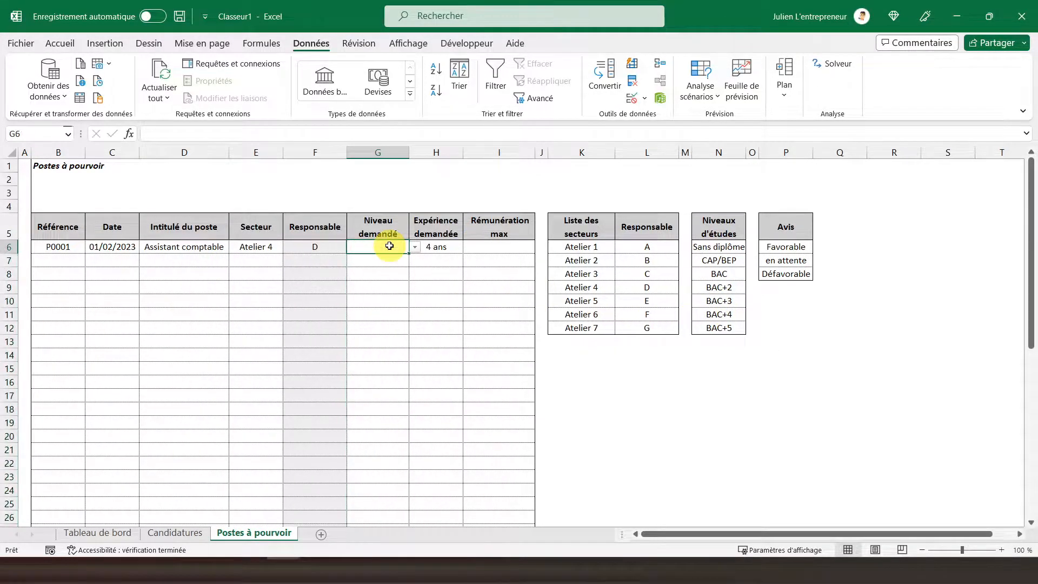
left_click(415, 247)
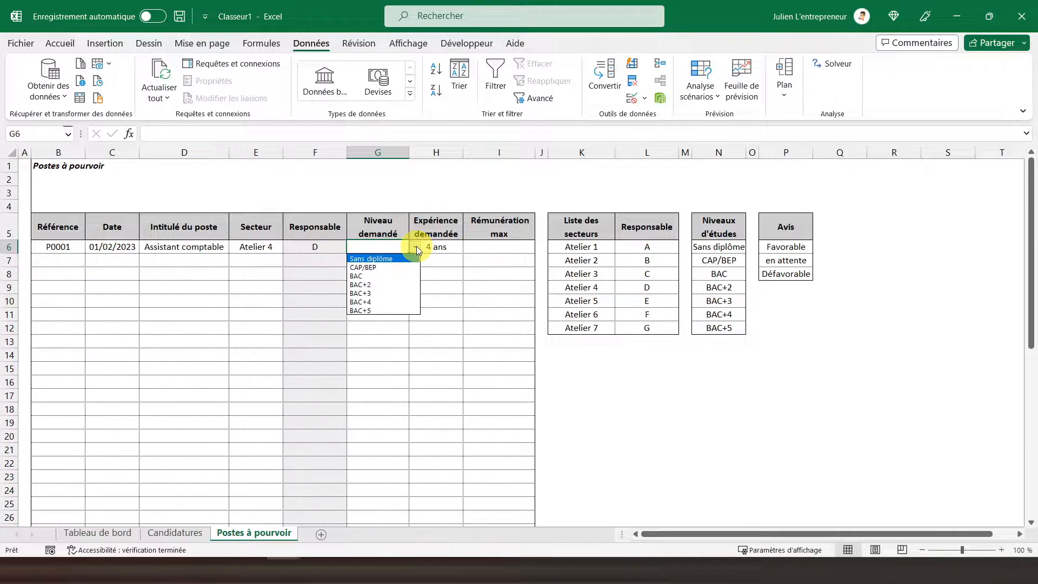
left_click(381, 284)
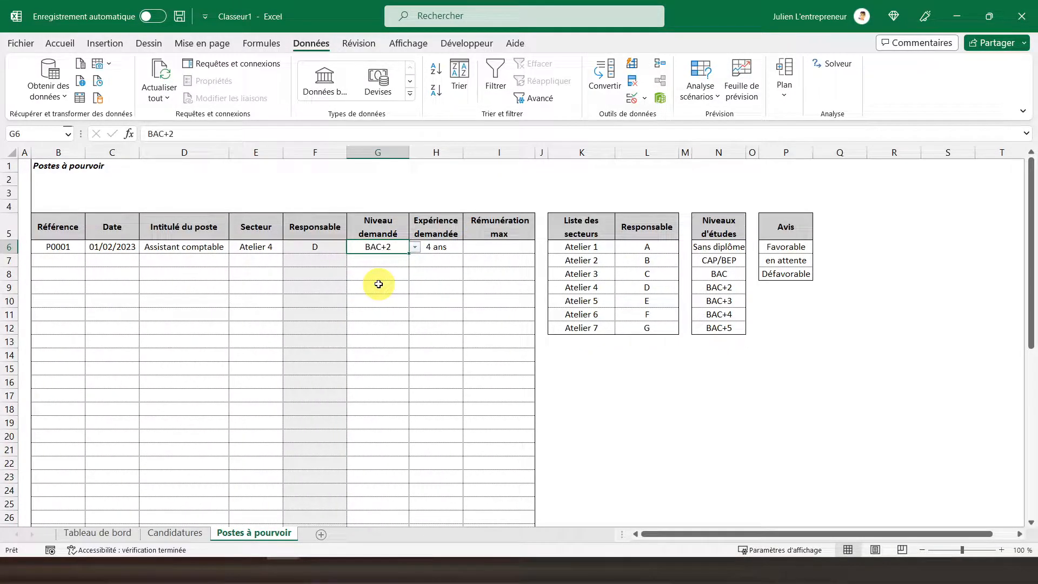
Step: Enter 30000 as the Rémunération max for post P0001 in I6
left_click(441, 247)
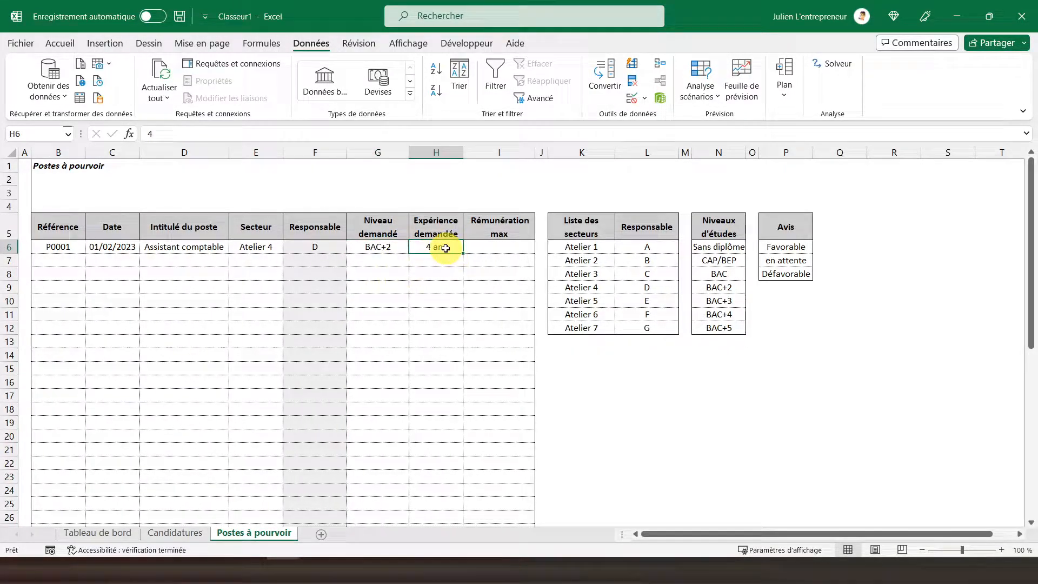
left_click(501, 249)
type("30000")
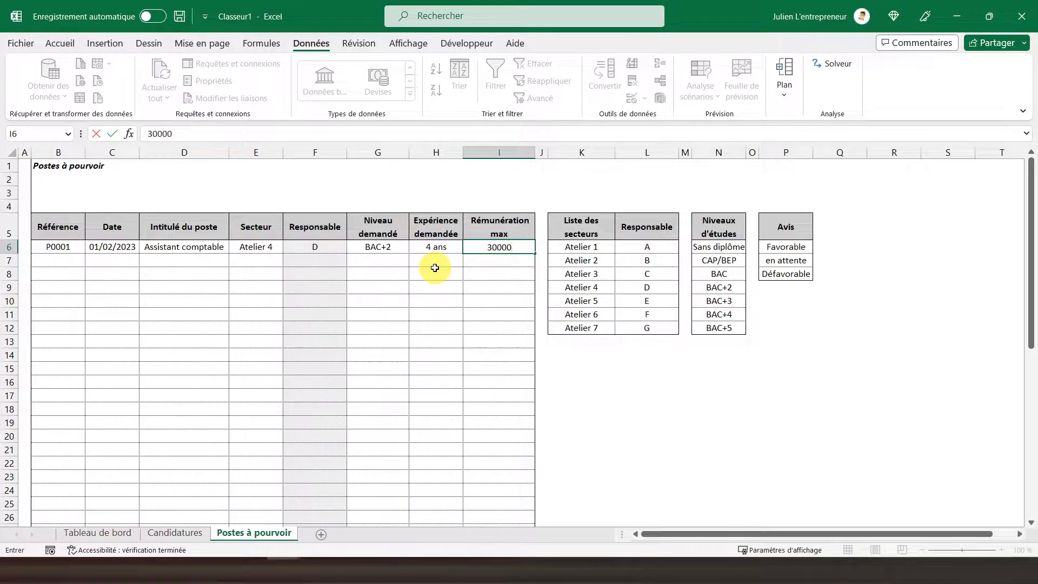
key("Return")
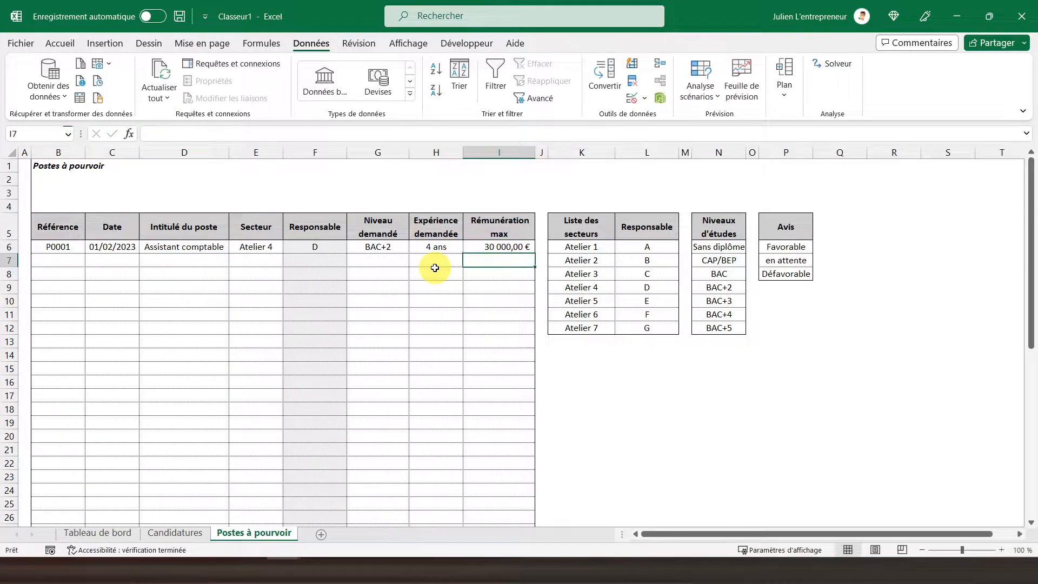
left_click(25, 167)
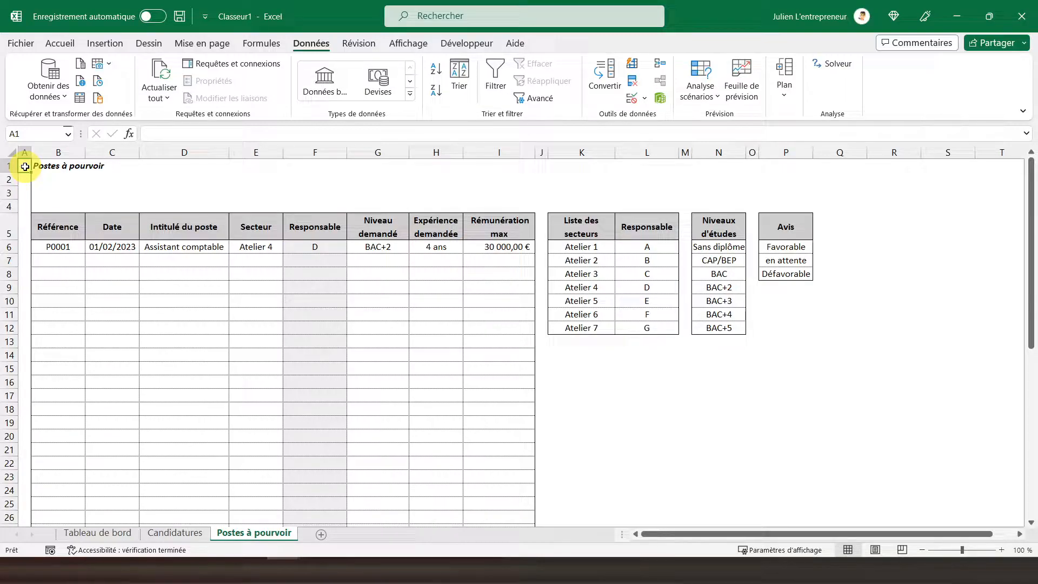
Step: On the Candidatures sheet, examine the number format of the Rémunération demandée column
left_click(174, 534)
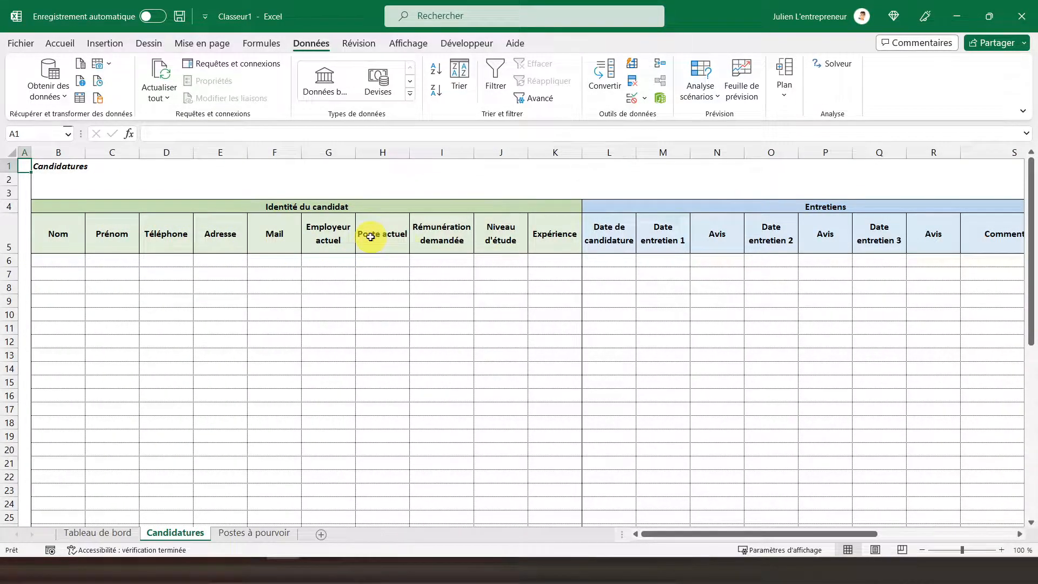
left_click(437, 153)
left_click(59, 43)
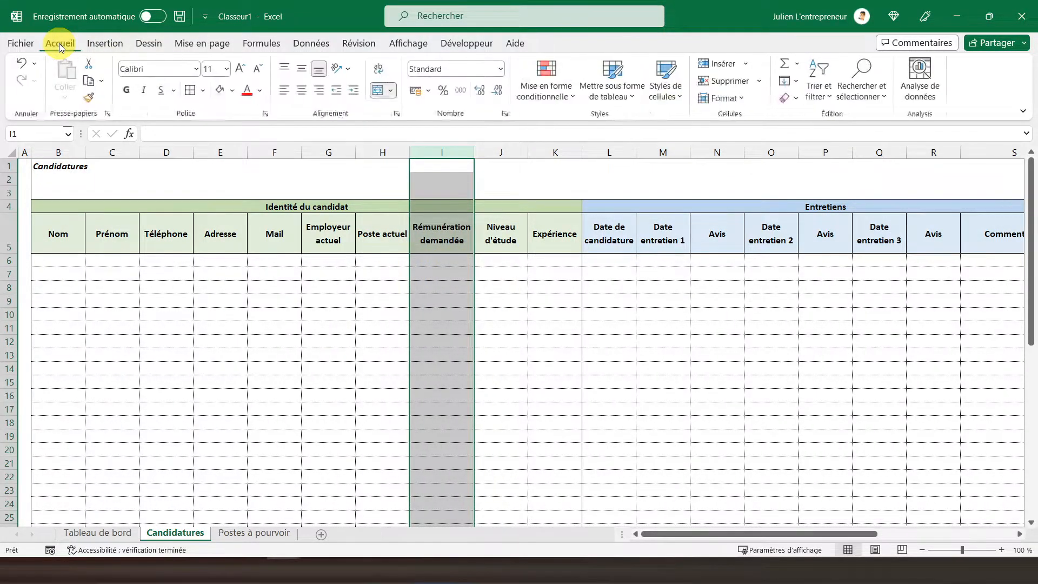
Step: Enter 20000 as the Rémunération demandée in I6 of the Candidatures sheet
left_click(427, 261)
type("20 000")
key("Return")
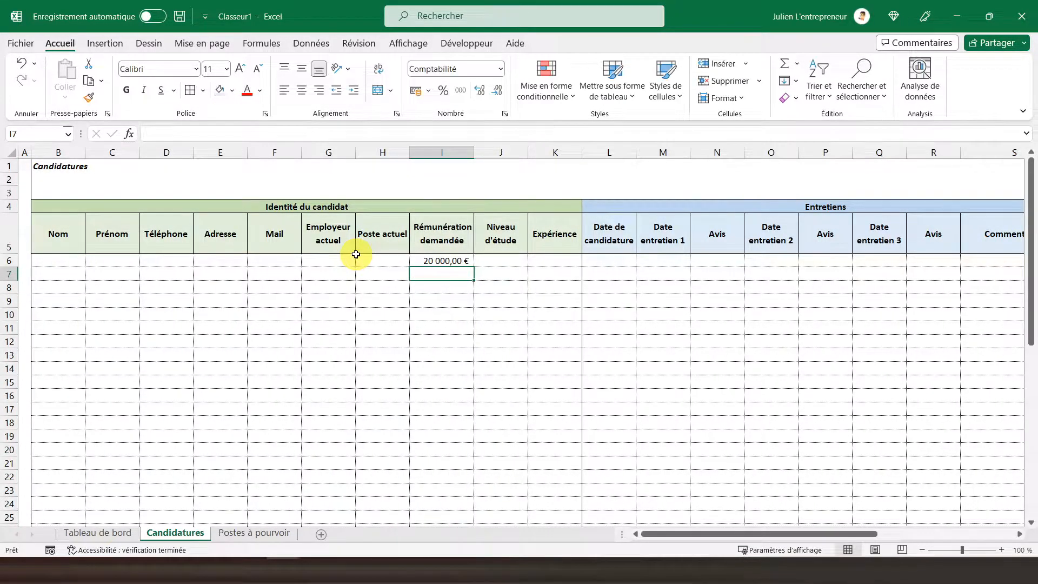
Step: Add a Liste data validation to the Niveau d'étude cells J6:J50 with the source ='Postes à pourvoir'!$N$6:$N$12
left_click(478, 261)
scroll(478, 261, "down", 11)
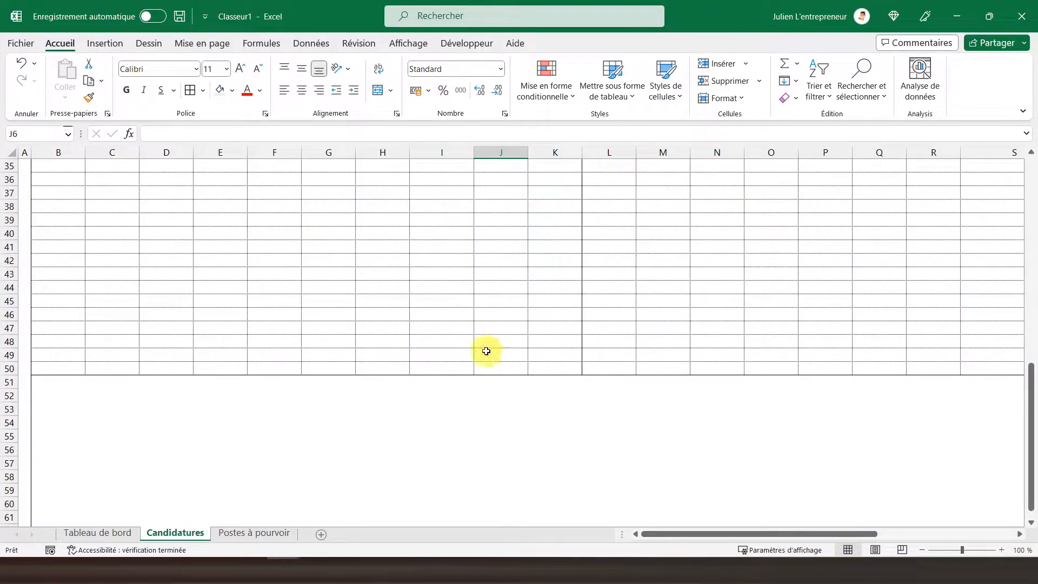
left_click_drag(491, 369, 497, 258)
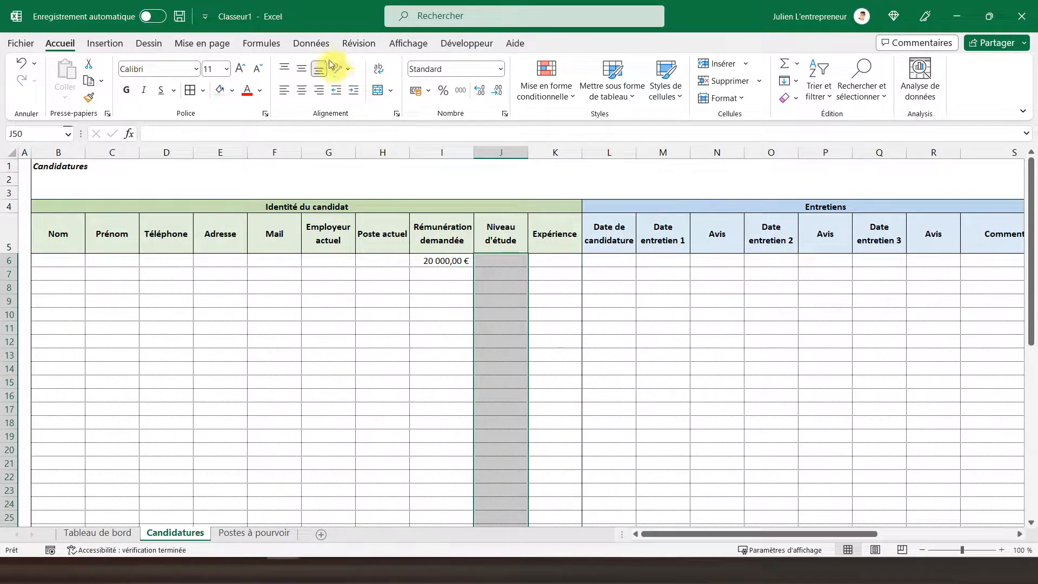
left_click(310, 42)
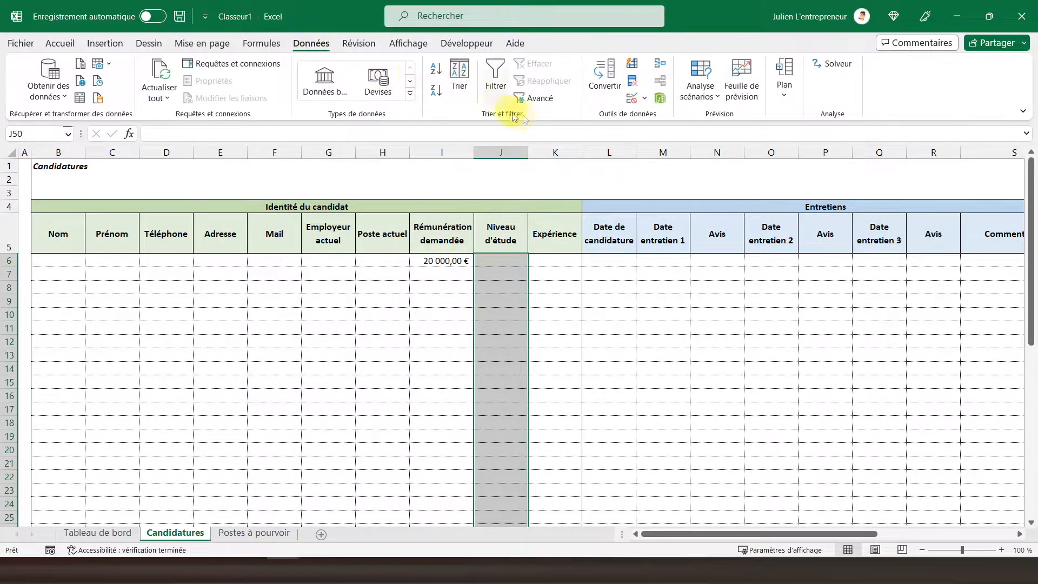
left_click(632, 98)
left_click(269, 284)
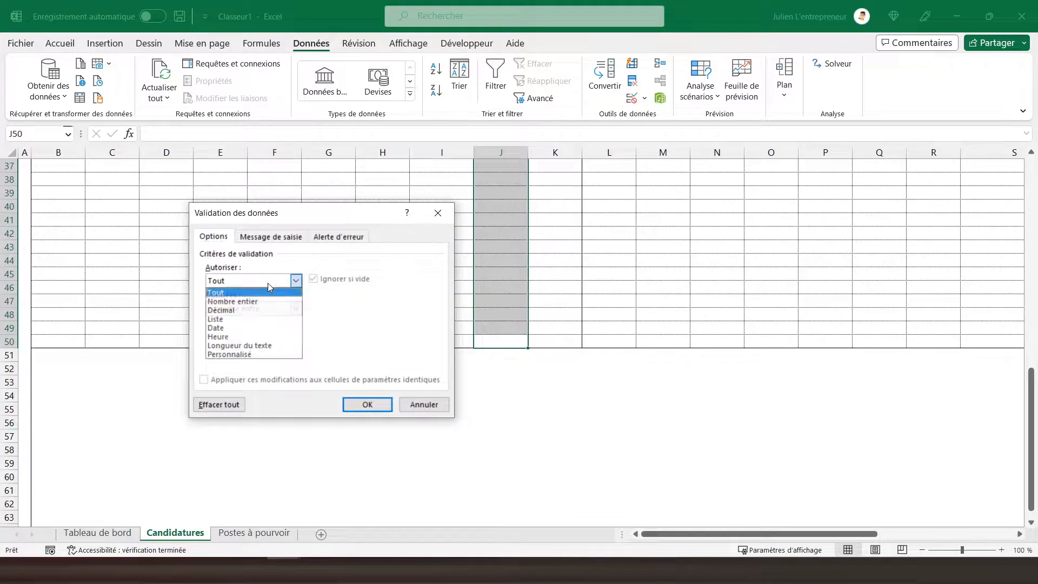
left_click(229, 319)
left_click(243, 340)
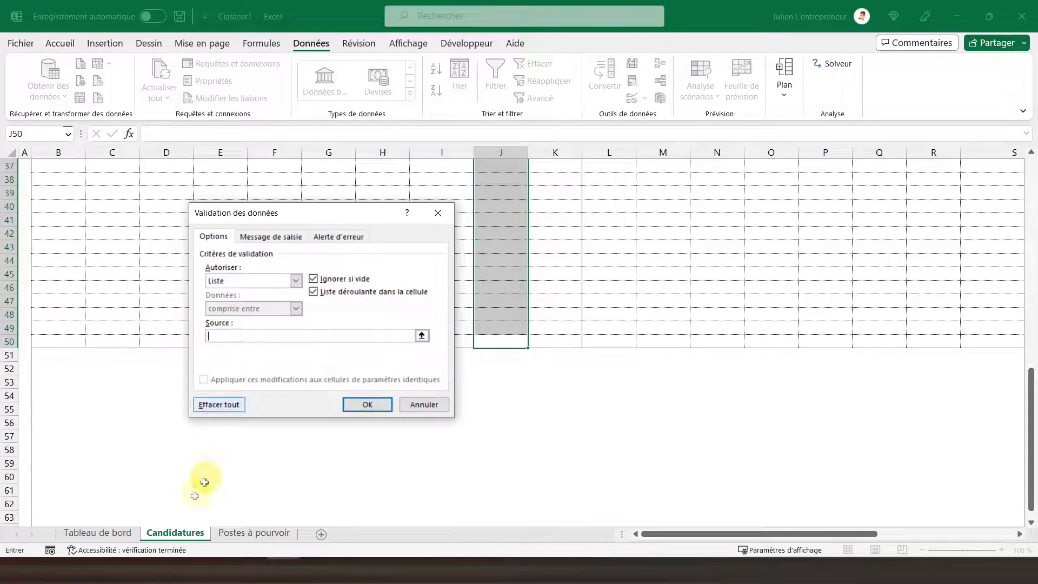
left_click(248, 534)
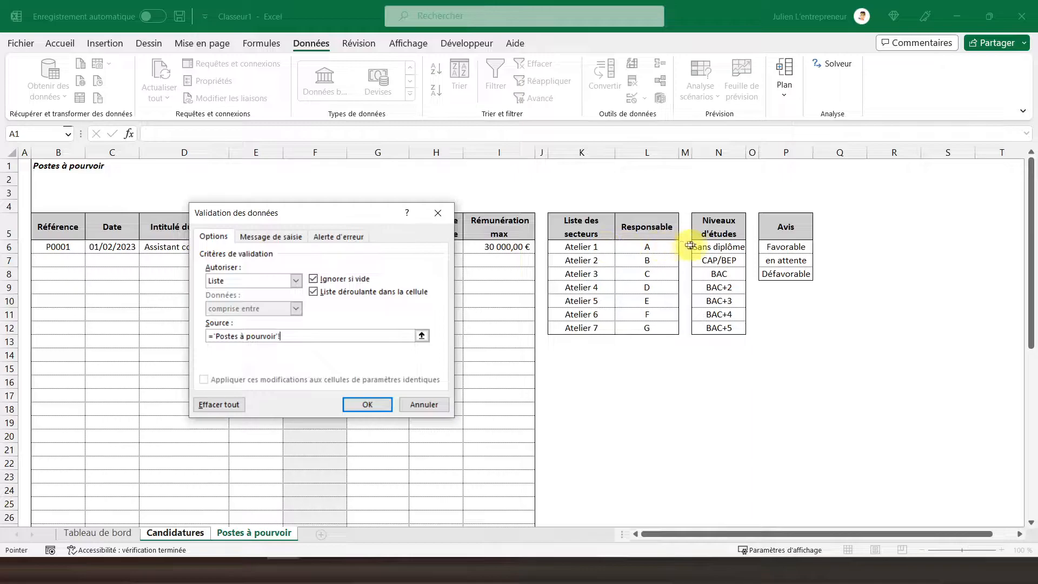
left_click_drag(698, 247, 714, 329)
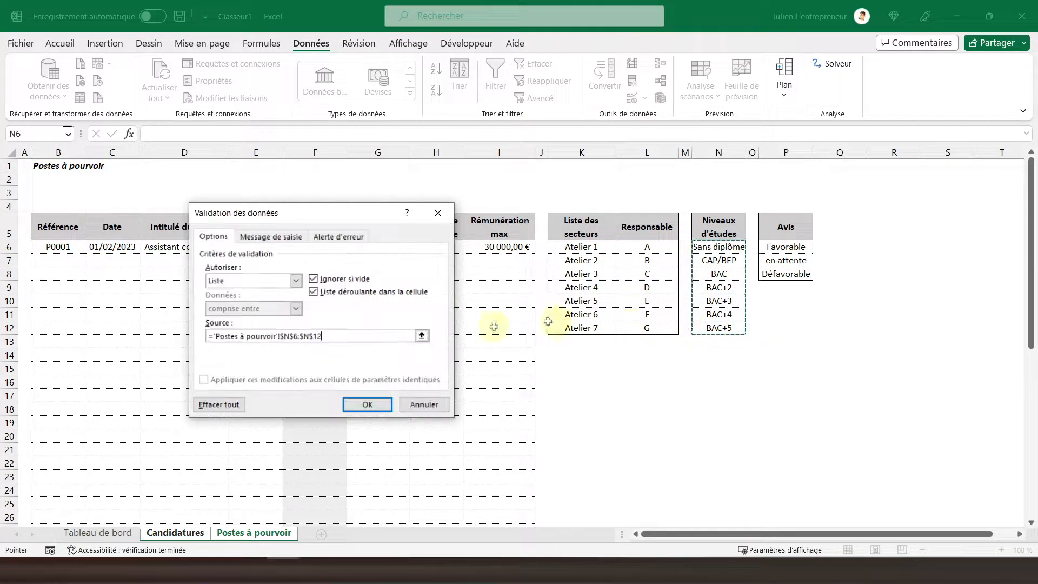
left_click(372, 403)
Step: Choose BAC+2 as the Niveau d'étude in J6 and center column J horizontally and vertically
scroll(517, 266, "up", 12)
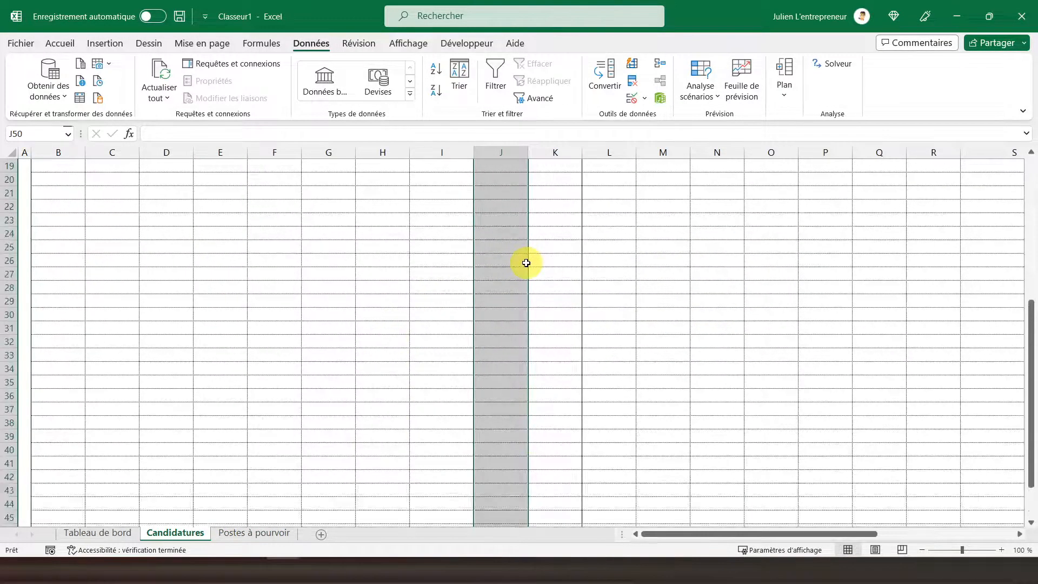
left_click(518, 260)
left_click(534, 261)
left_click(505, 297)
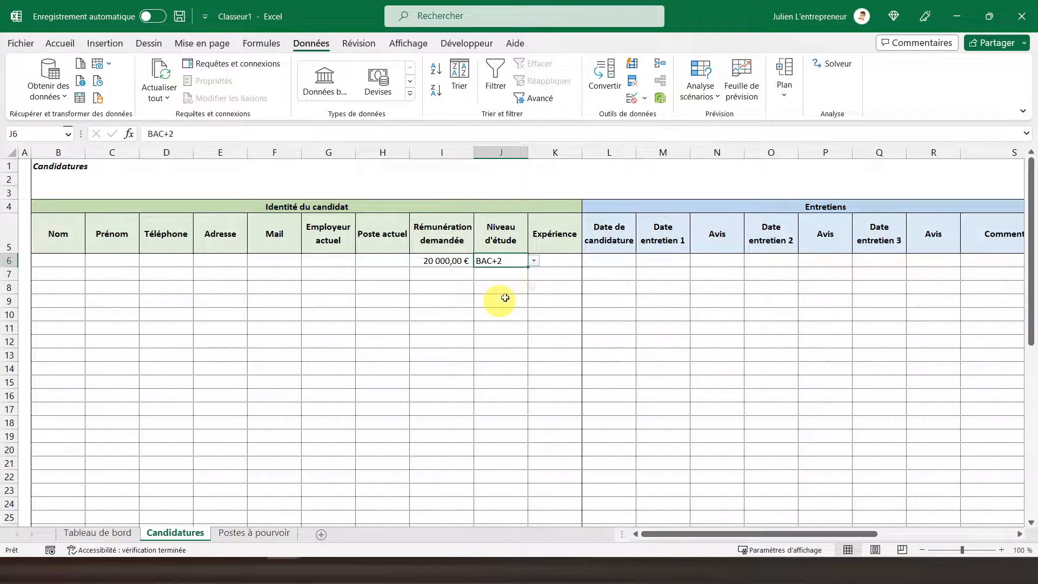
left_click(488, 152)
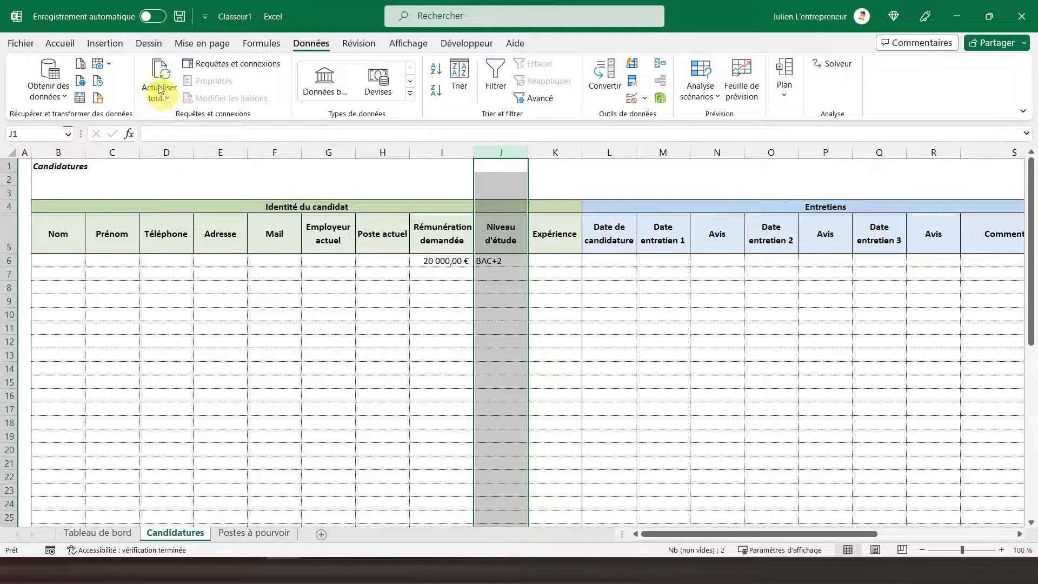
left_click(61, 43)
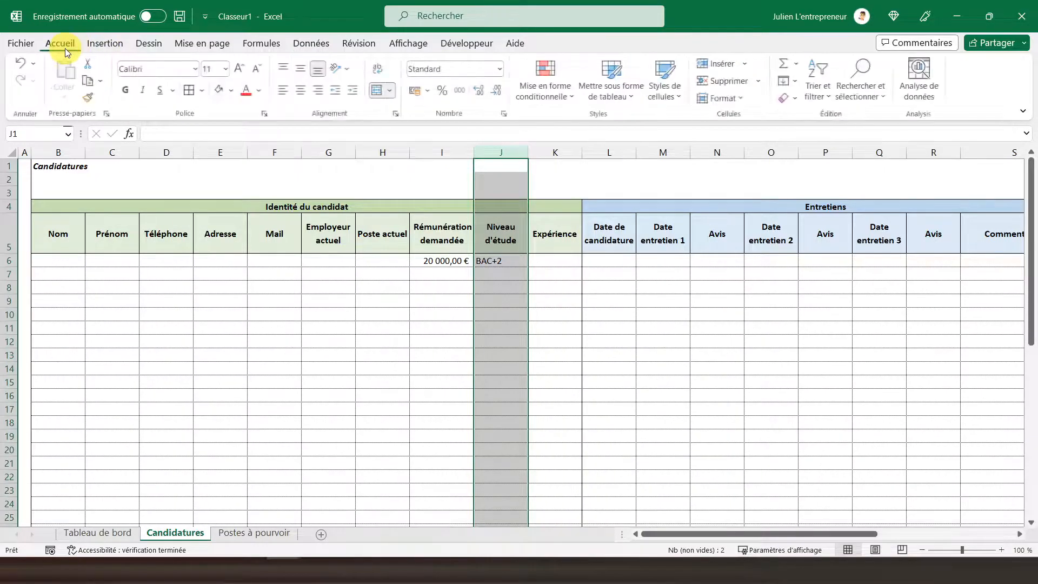
left_click(301, 93)
Step: Apply the custom number format 0" an(s)" to the Expérience cells K6:K50
left_click(545, 261)
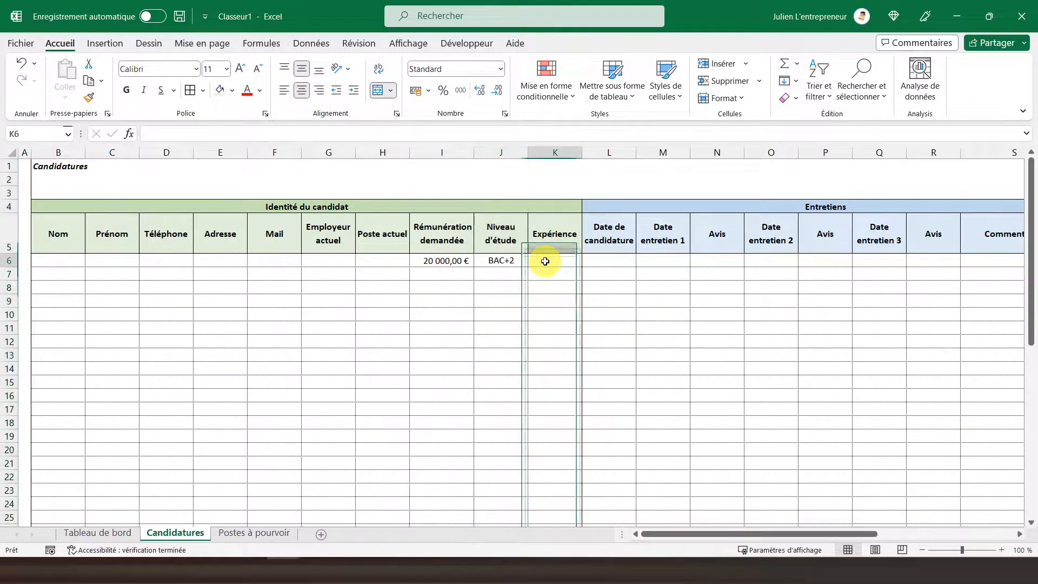
scroll(543, 262, "down", 10)
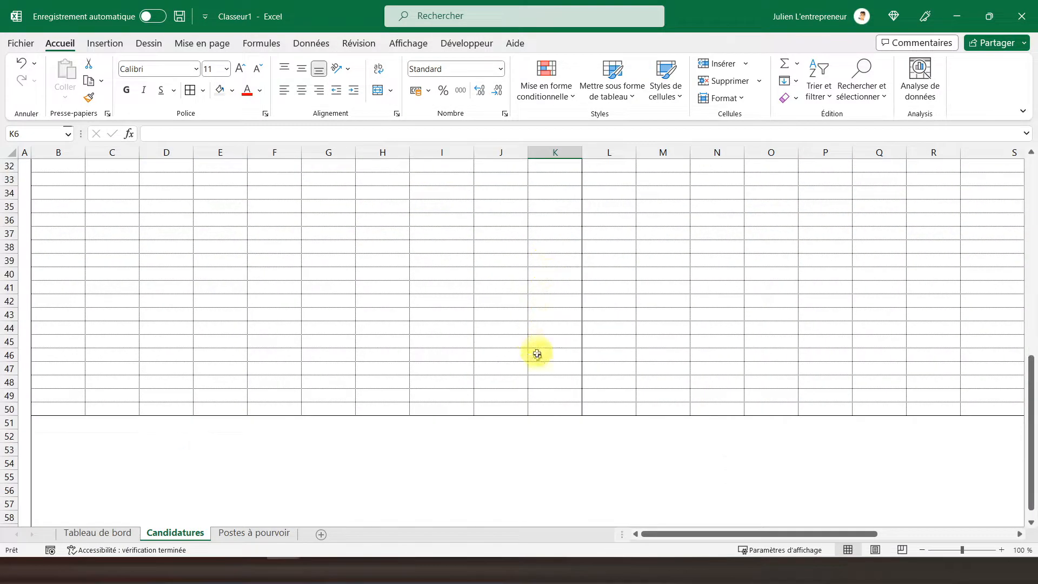
left_click_drag(555, 406, 552, 266)
right_click(552, 266)
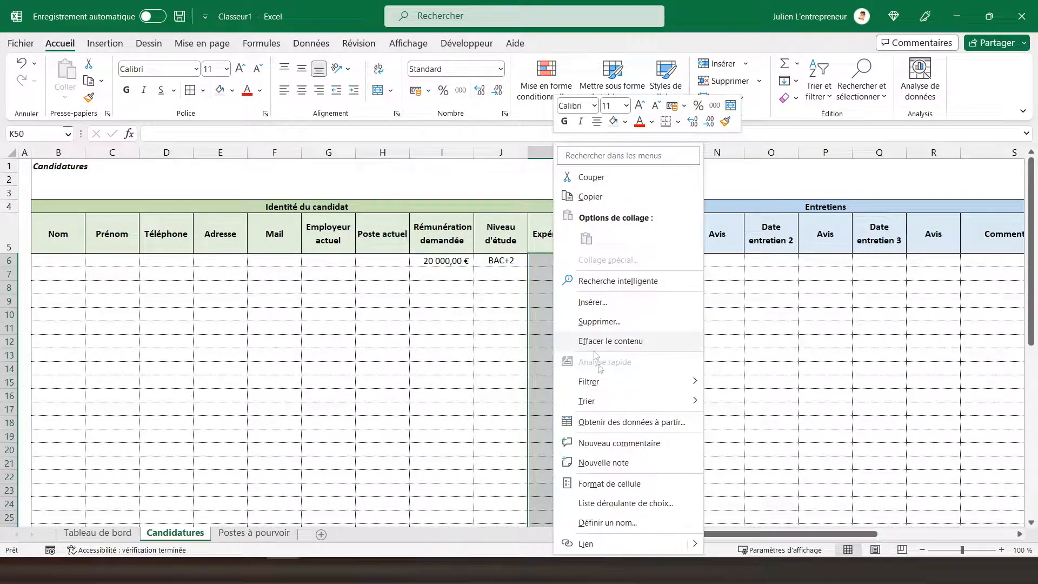
left_click(597, 478)
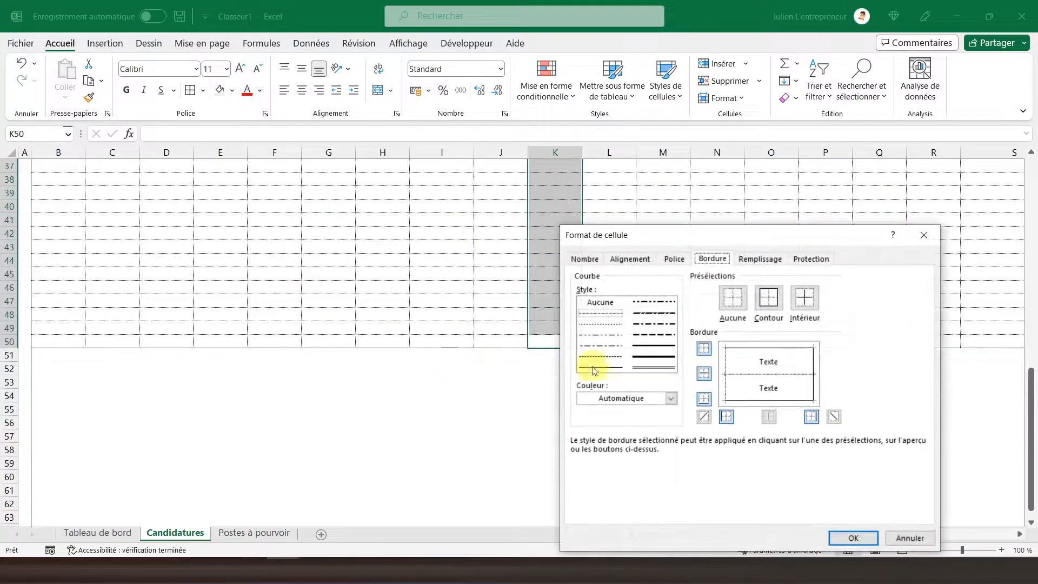
left_click(594, 260)
left_click(595, 384)
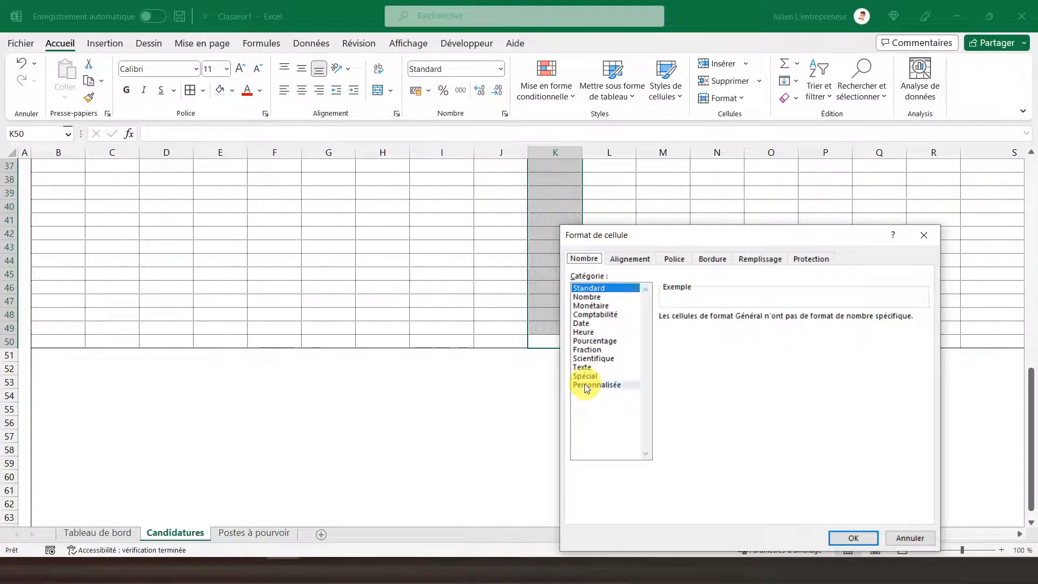
left_click(683, 351)
left_click(690, 328)
type("\" an(s")
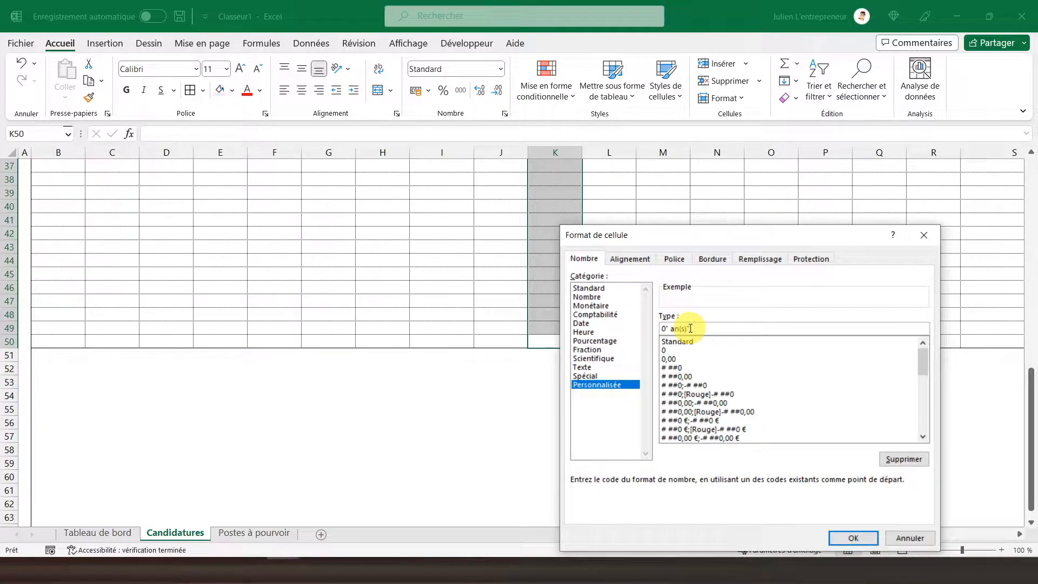
key("Return")
Step: Enter 2 as the Expérience in K6 and center column K horizontally and vertically
scroll(615, 260, "up", 12)
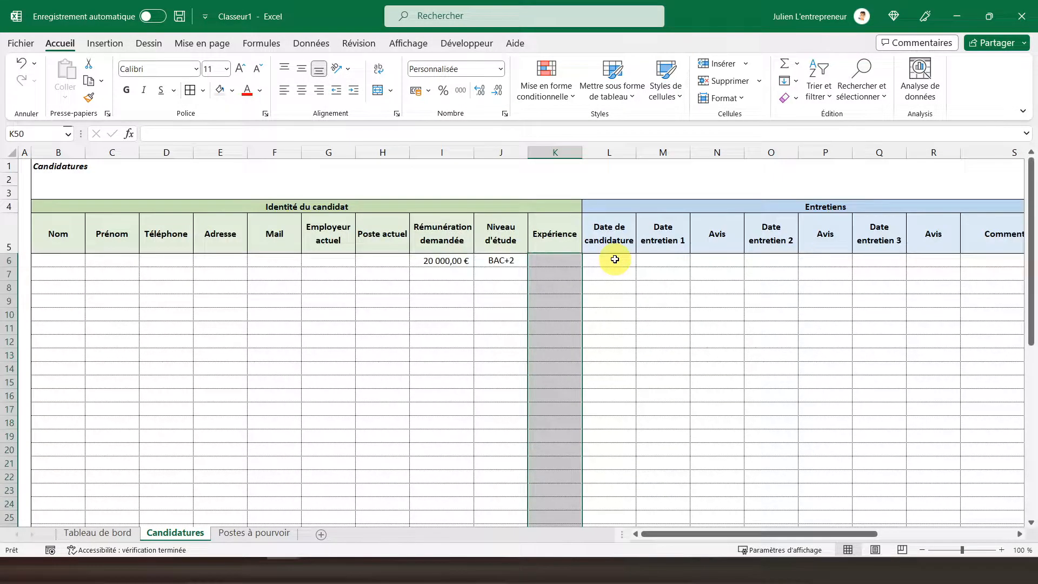
left_click(572, 258)
type("2 an(s")
key("Return")
left_click(563, 152)
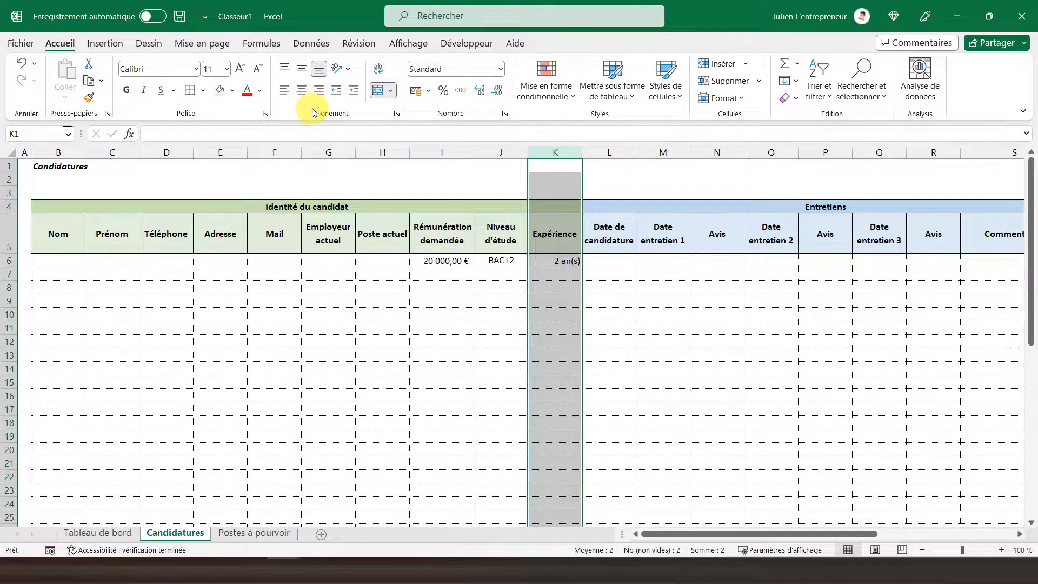
left_click(300, 69)
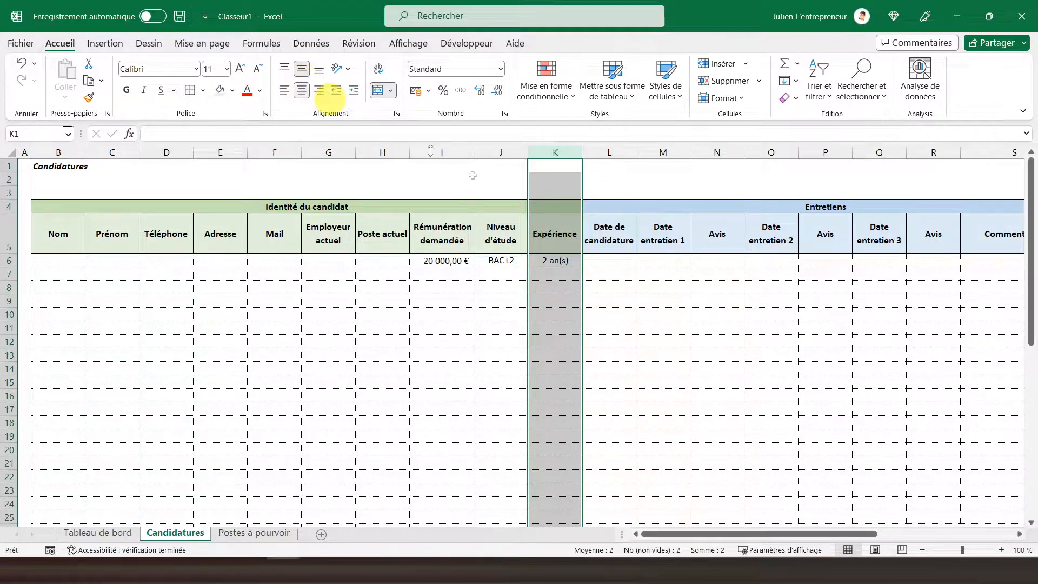
Step: Center the Date entretien 1 column M horizontally and vertically
left_click(619, 256)
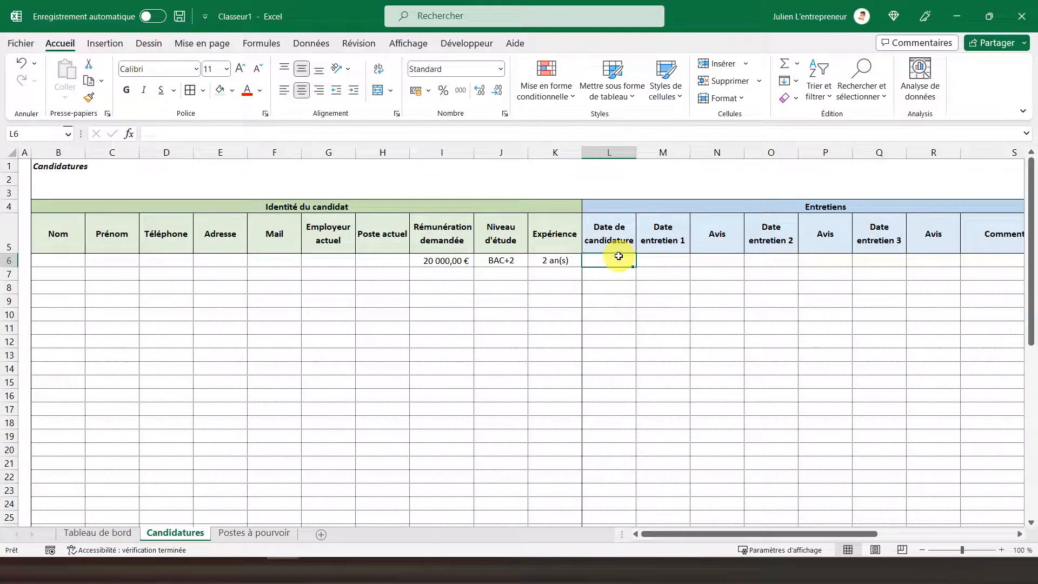
left_click(617, 159)
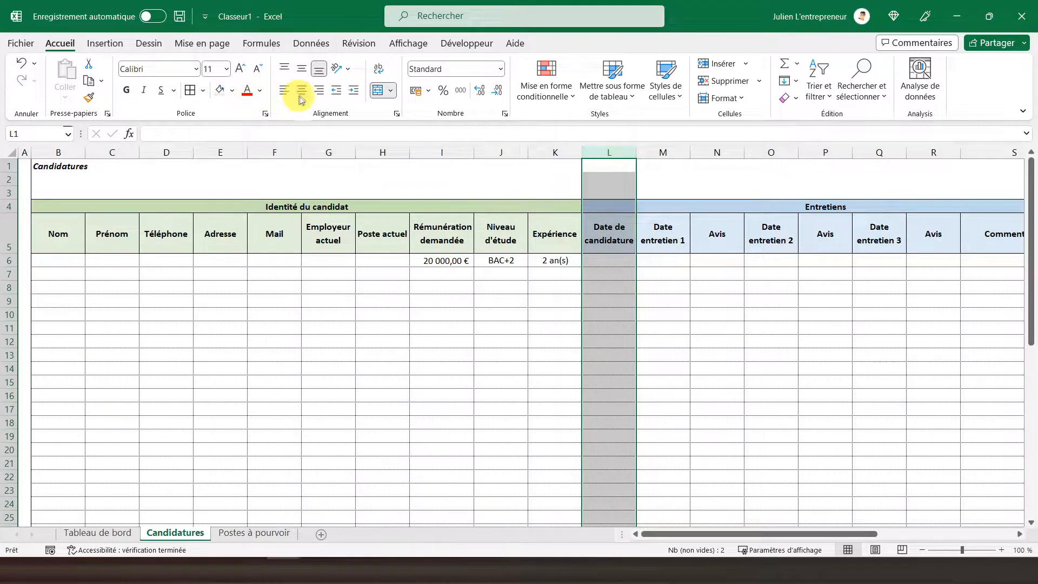
left_click(665, 259)
left_click(657, 155)
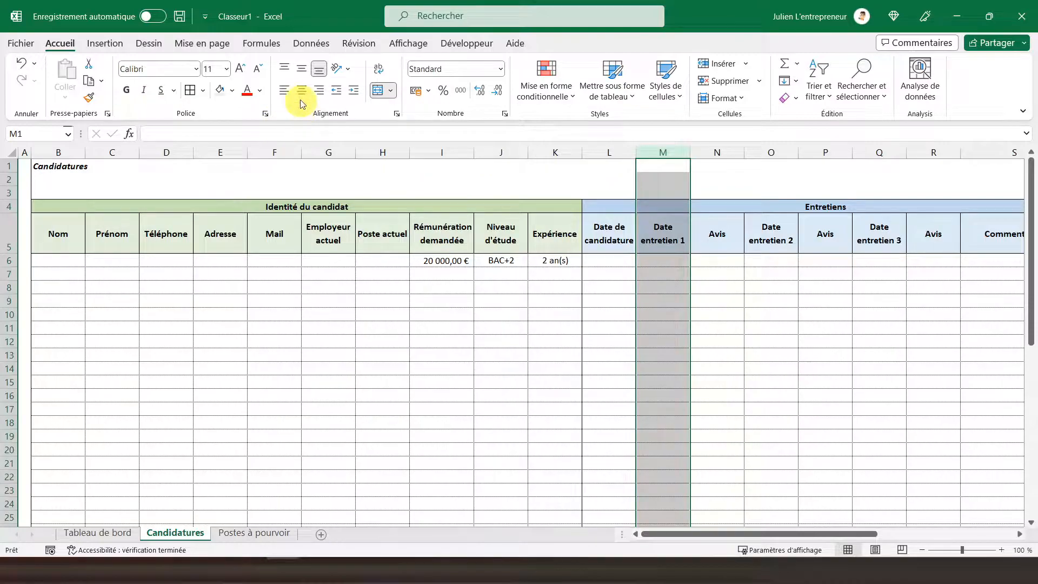
left_click(300, 73)
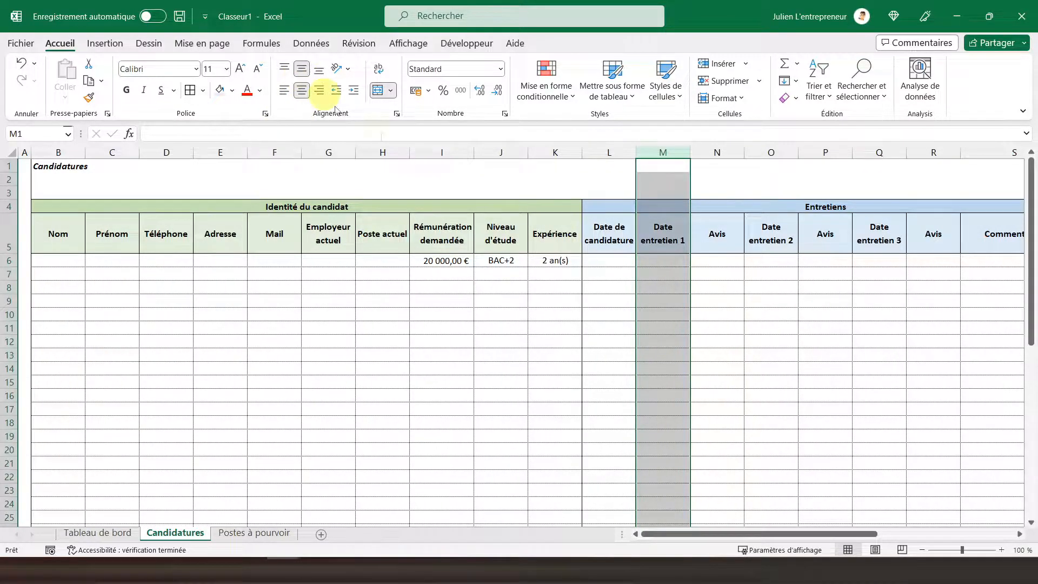
Step: Add a Liste data validation to the first Avis cells N6:N50 with the source ='Postes à pourvoir'!$P$6:$P$8
left_click_drag(706, 255, 731, 507)
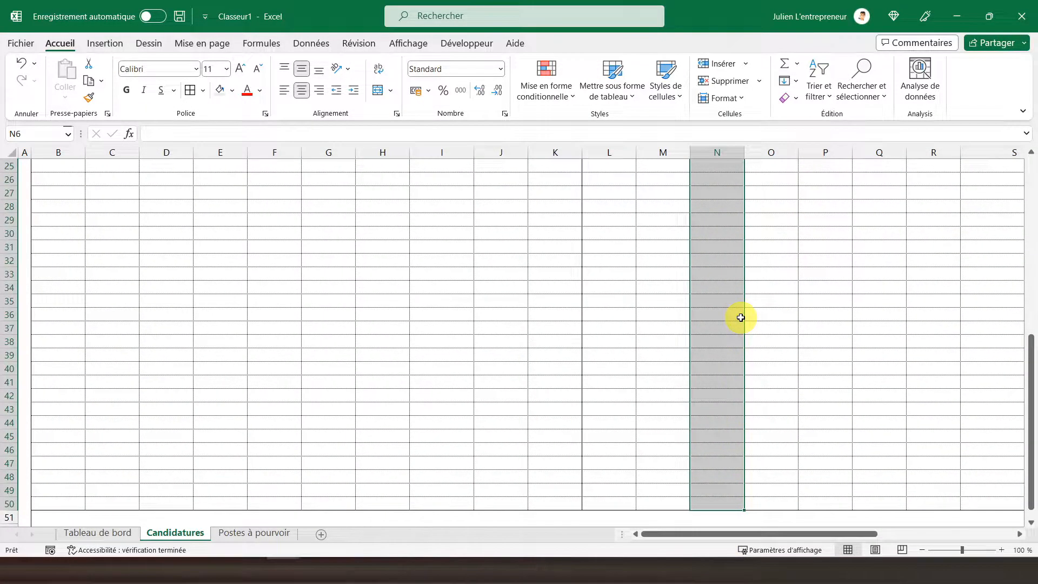
left_click(312, 45)
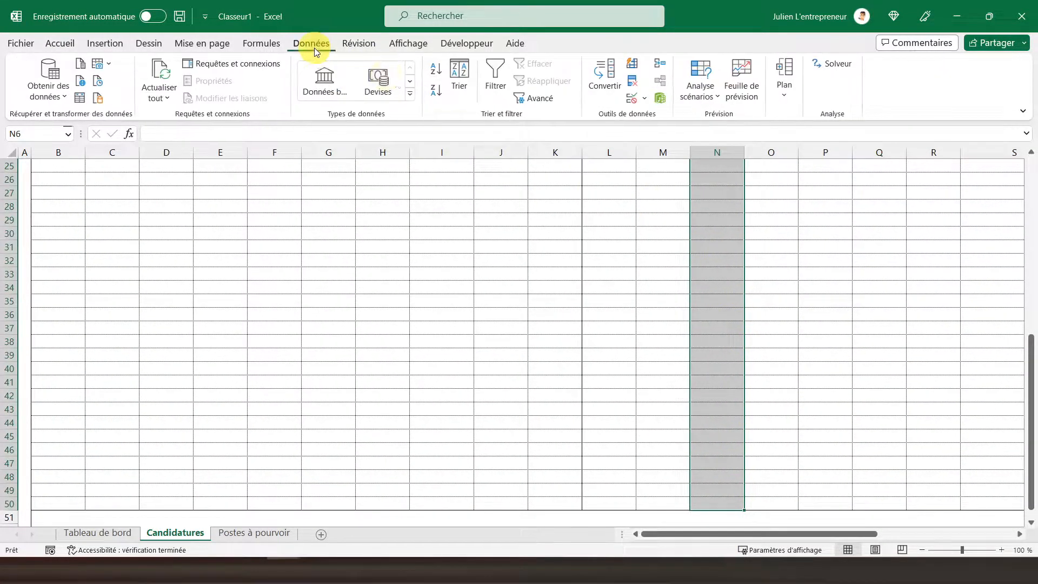
left_click(632, 99)
left_click(296, 280)
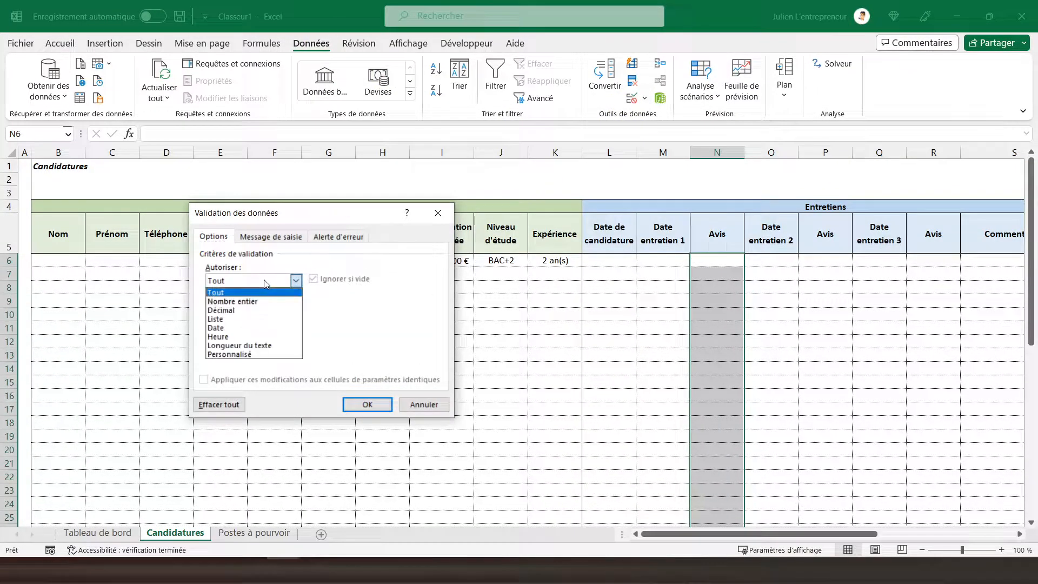
left_click(231, 320)
left_click(255, 335)
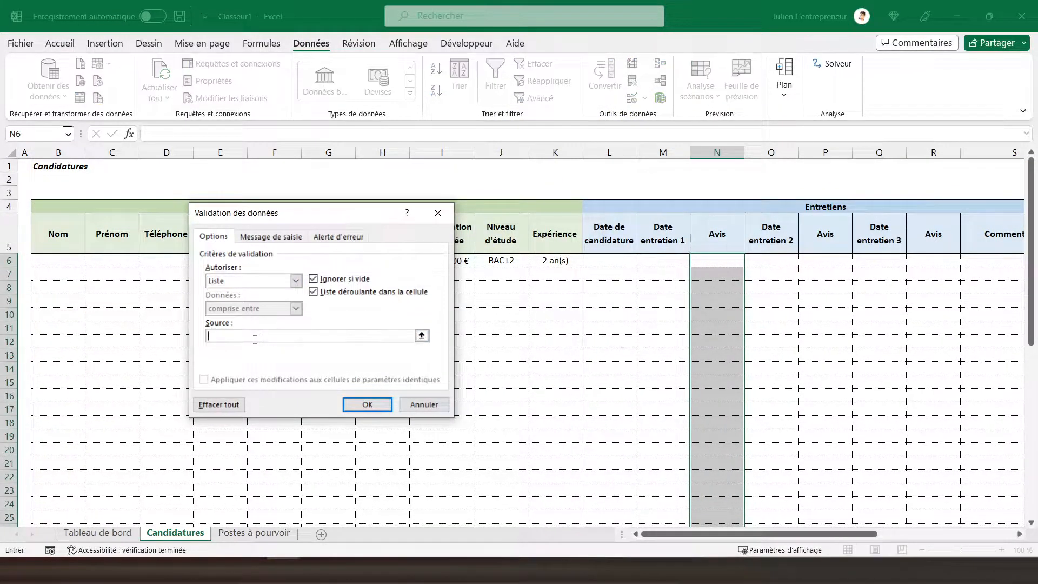
left_click(257, 533)
left_click_drag(775, 250, 774, 276)
left_click(367, 405)
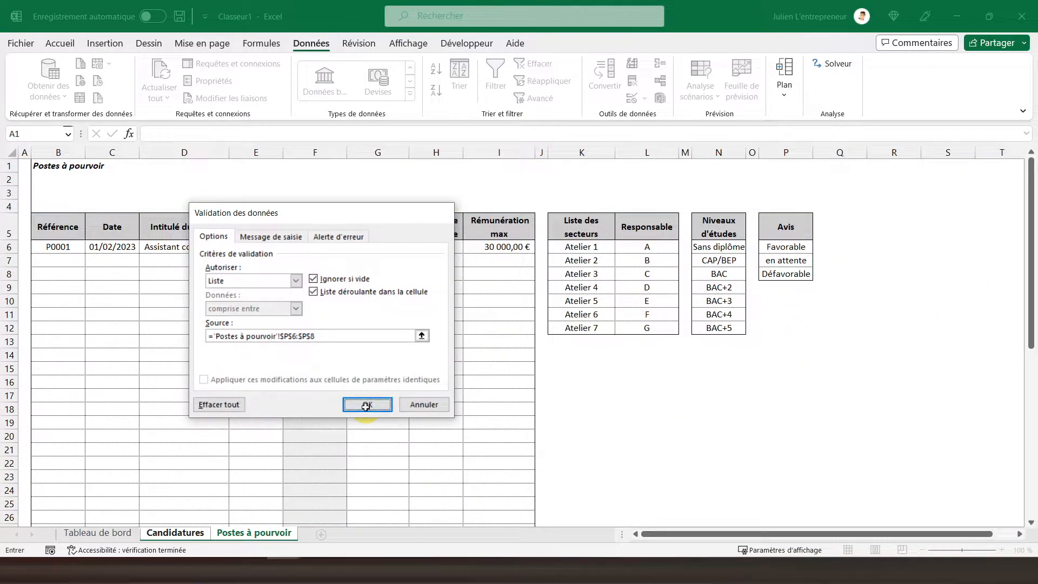
Step: Add a Liste data validation to the second Avis cells, P6 to P50, with the source ='Postes à pourvoir'!$P$6:$P$8
left_click_drag(815, 259, 831, 514)
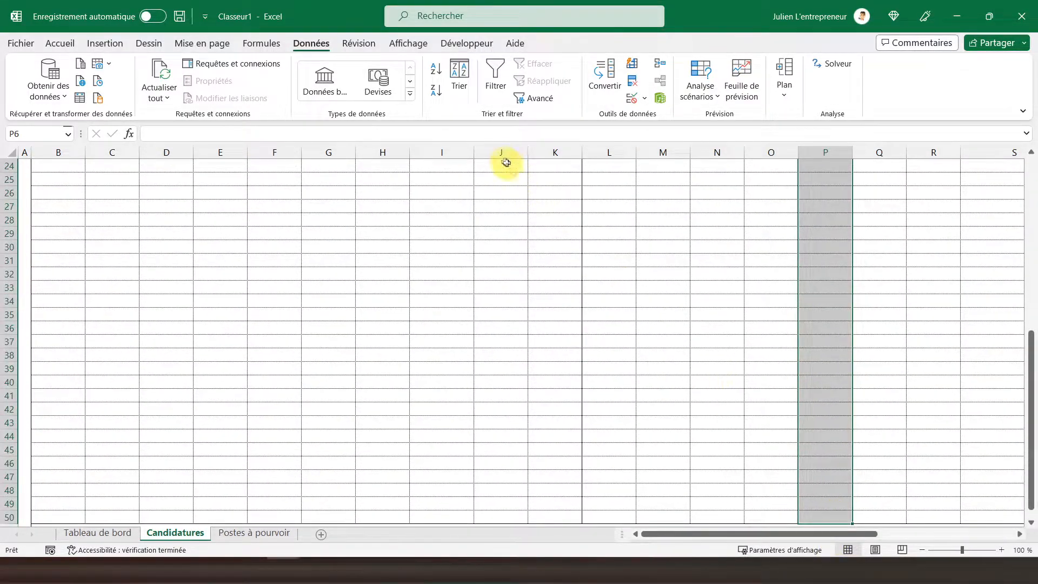
left_click(635, 104)
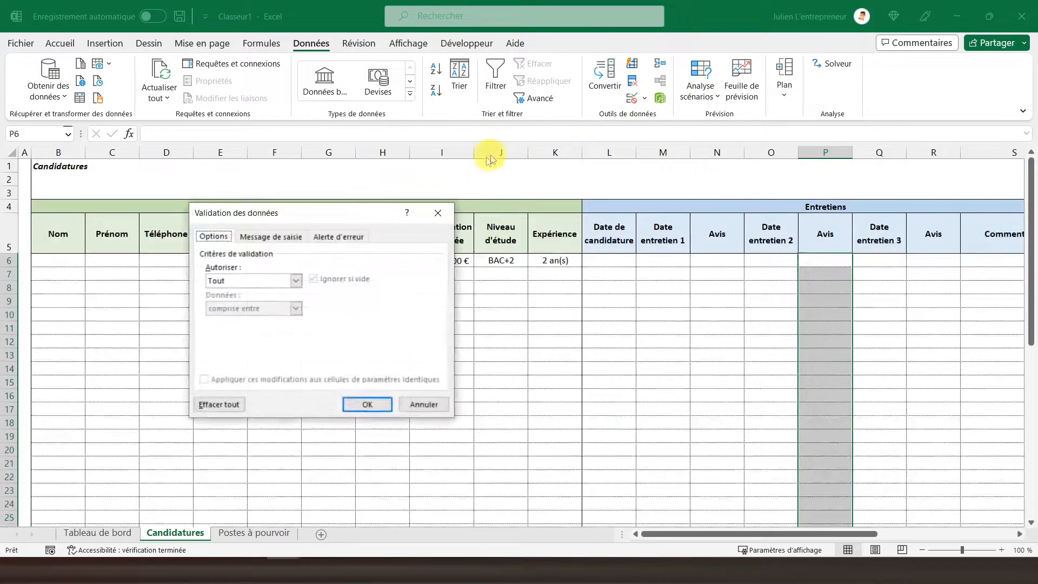
left_click(296, 280)
left_click(215, 319)
left_click(281, 335)
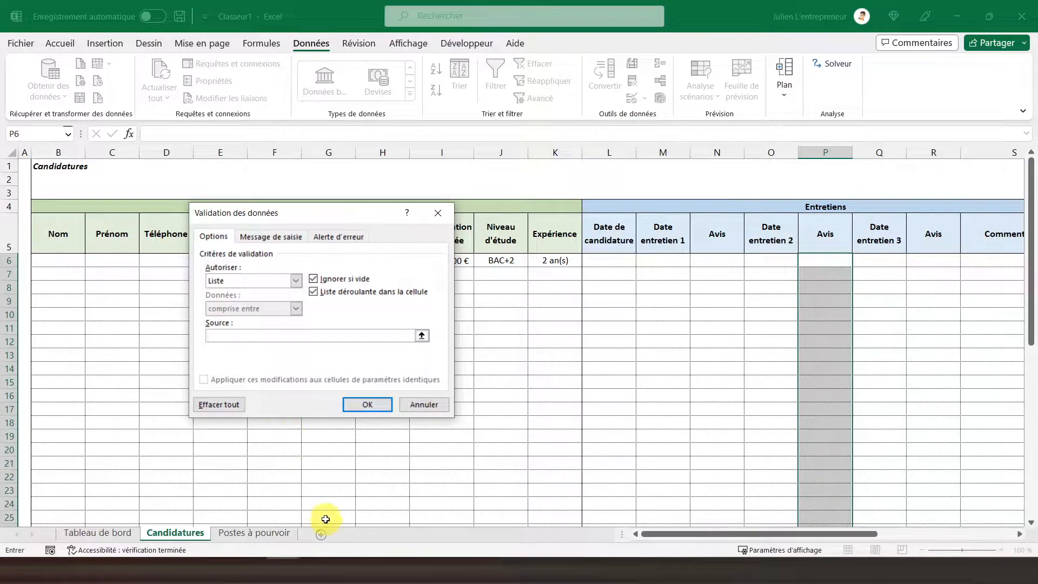
left_click(263, 532)
left_click_drag(780, 247, 785, 274)
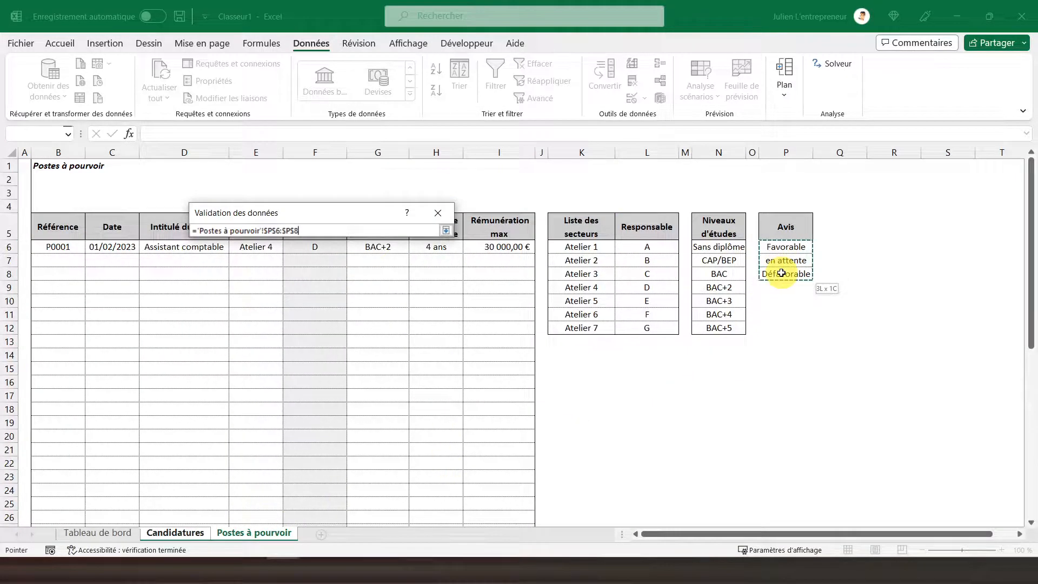
left_click(367, 405)
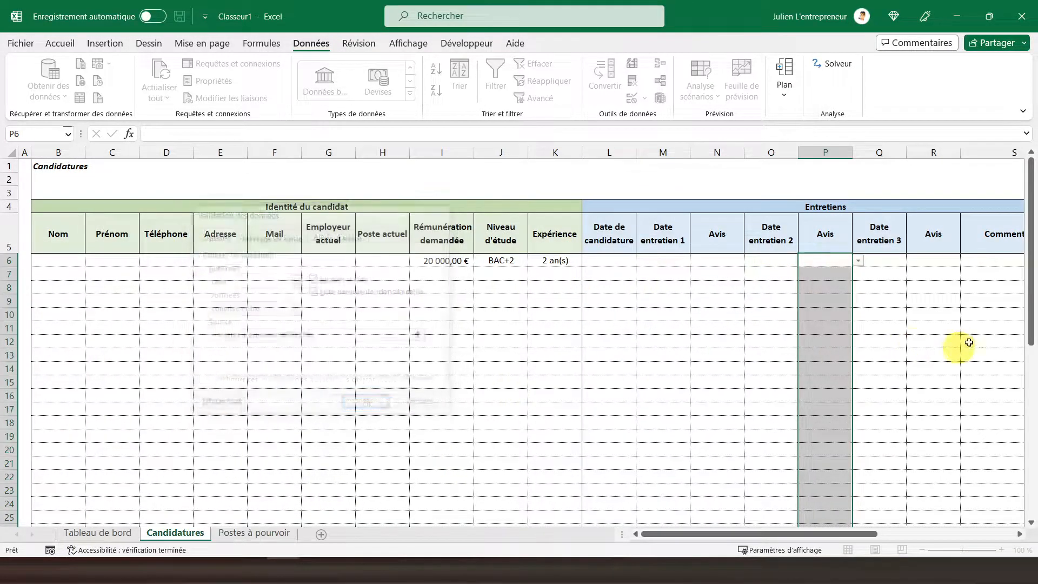
Step: Add a Liste data validation to the third Avis cells, from R6 down, with the source ='Postes à pourvoir'!$P$6:$P$8
left_click_drag(925, 256, 939, 498)
scroll(937, 401, "up", 7)
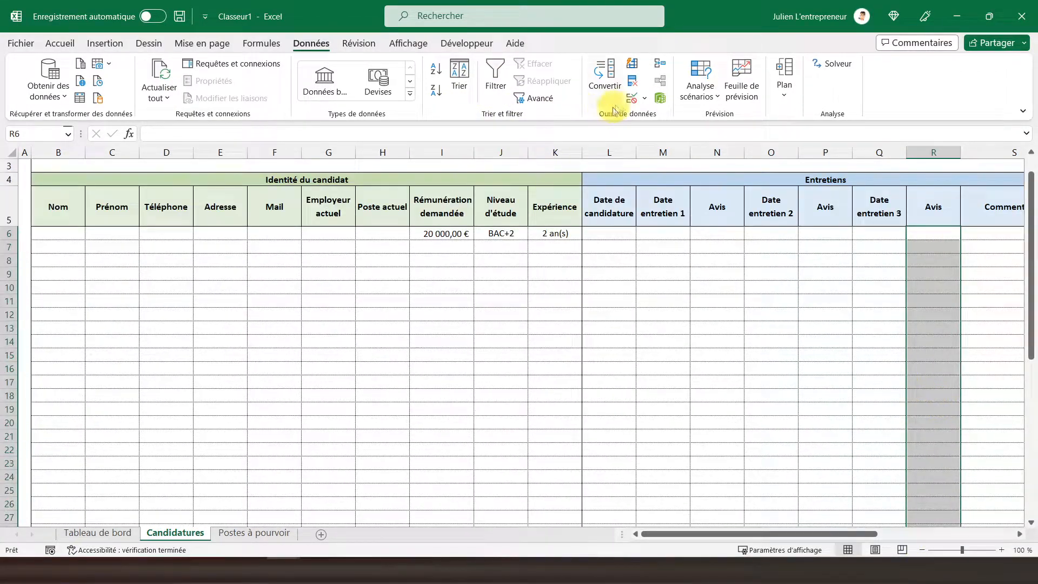
left_click(636, 104)
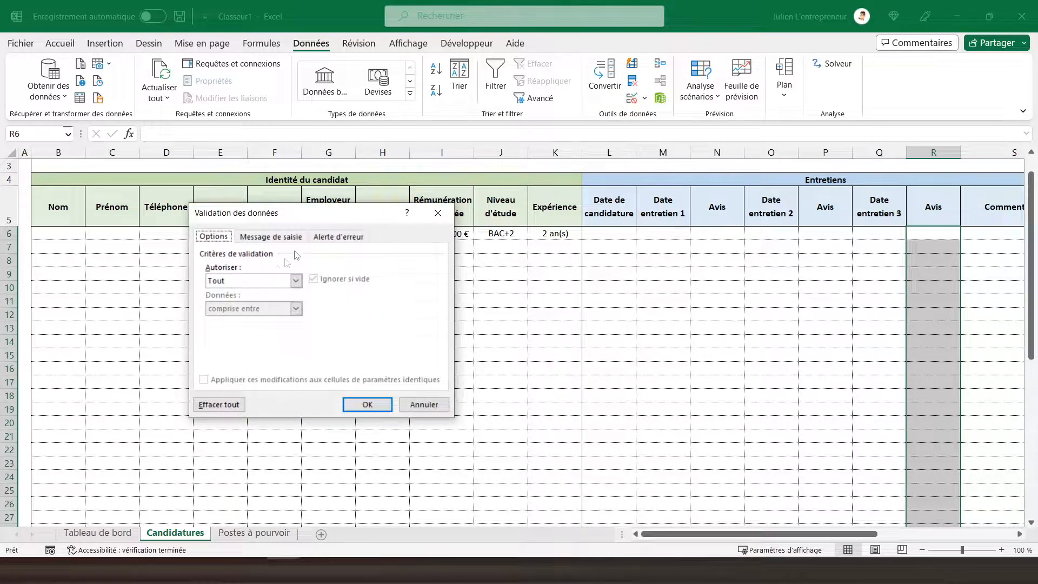
left_click(269, 286)
left_click(227, 319)
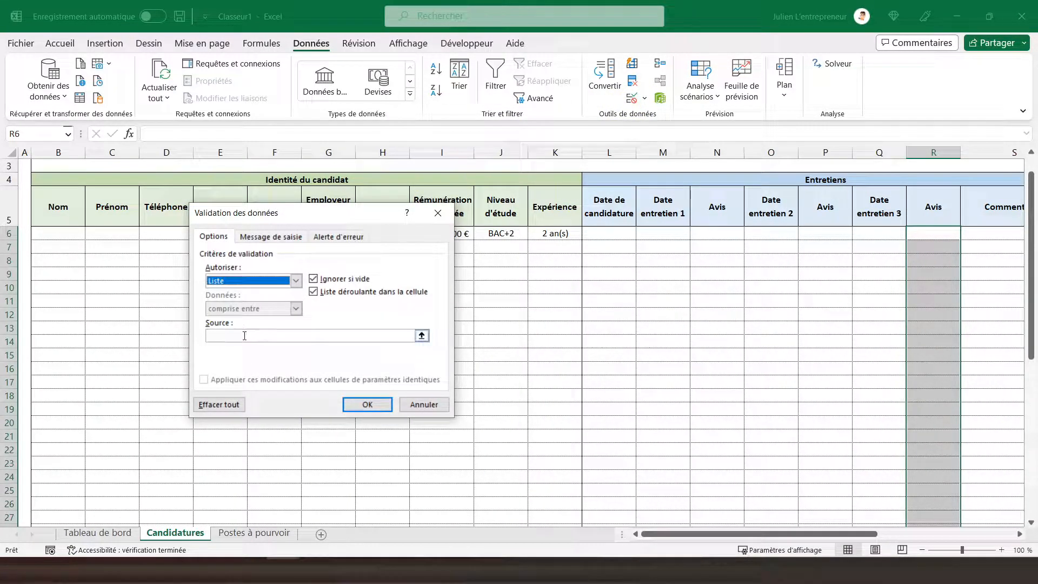
left_click(254, 533)
left_click(787, 274)
left_click_drag(787, 274, 786, 247)
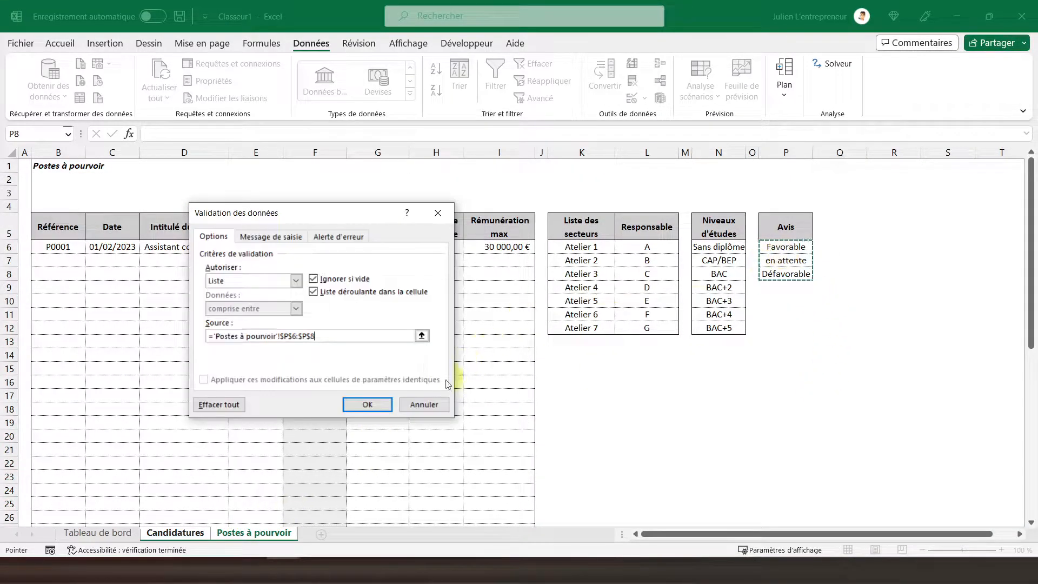
left_click(367, 404)
Step: Choose Favorable in N6, en attente in P6 and Défavorable in R6 from the Avis dropdowns
left_click(944, 234)
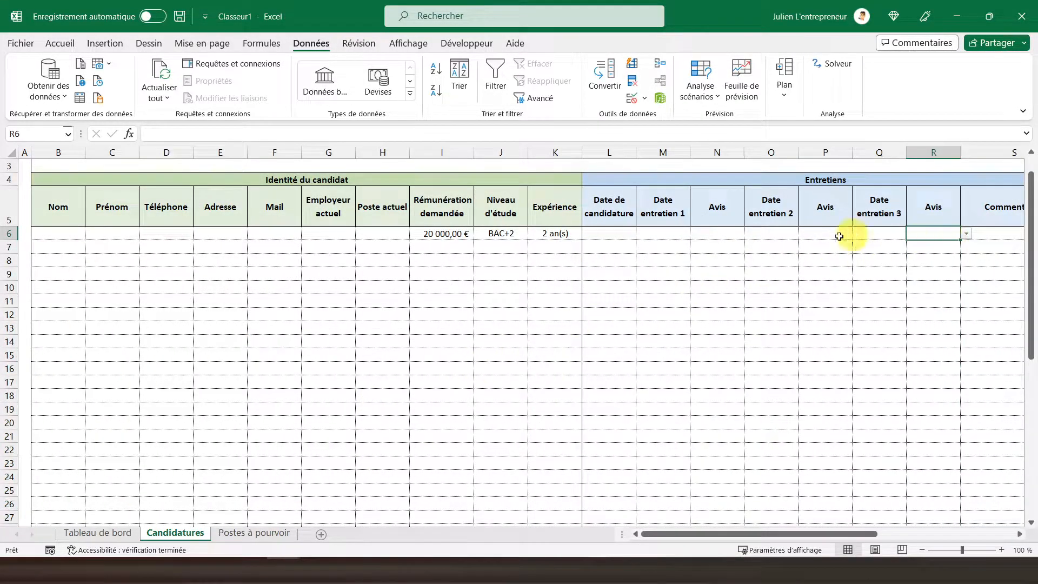
left_click(729, 235)
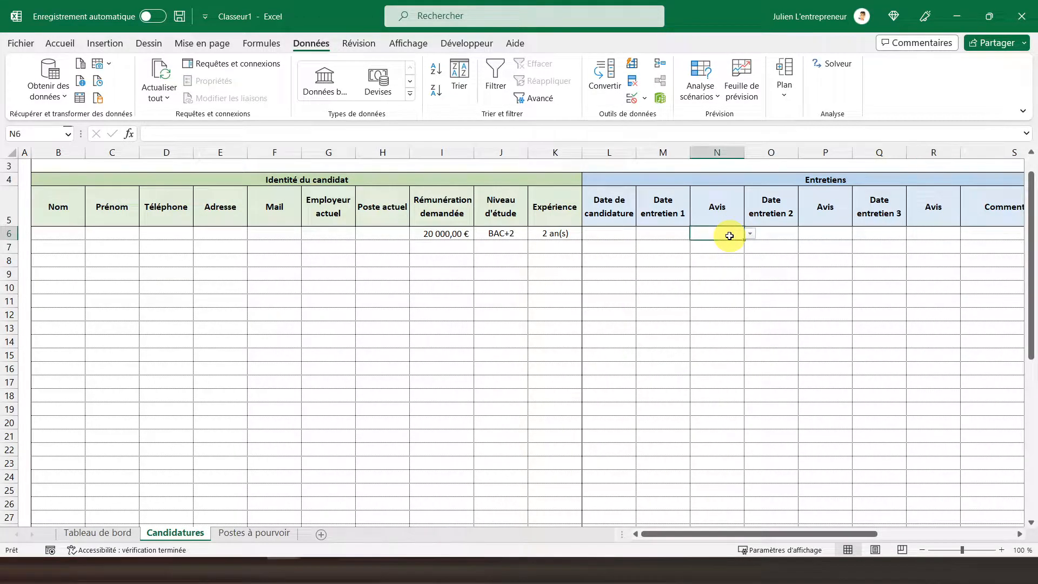
left_click(749, 235)
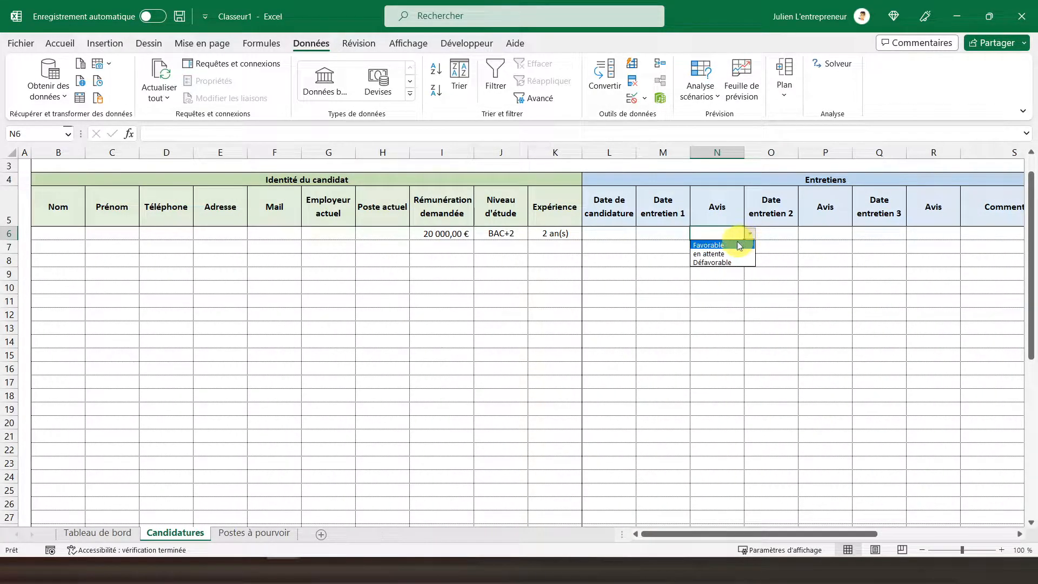
left_click(737, 246)
left_click(817, 233)
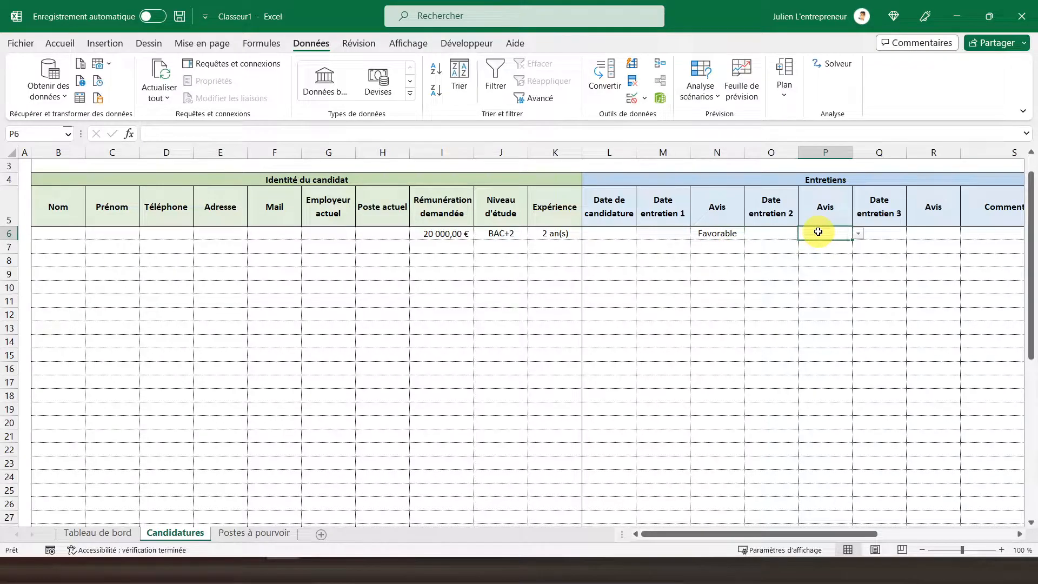
left_click(860, 236)
left_click(817, 253)
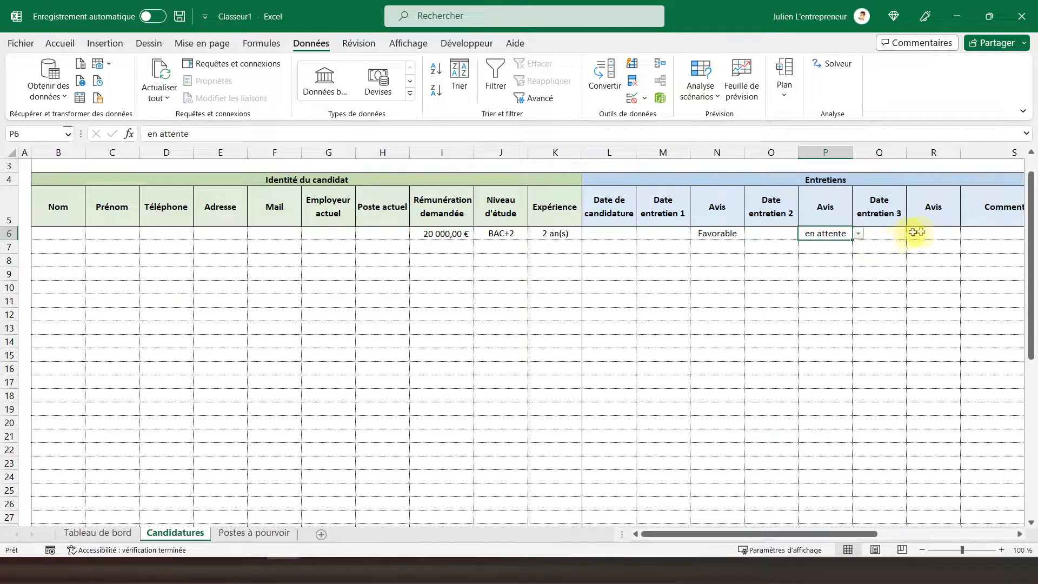
left_click(920, 233)
left_click(967, 234)
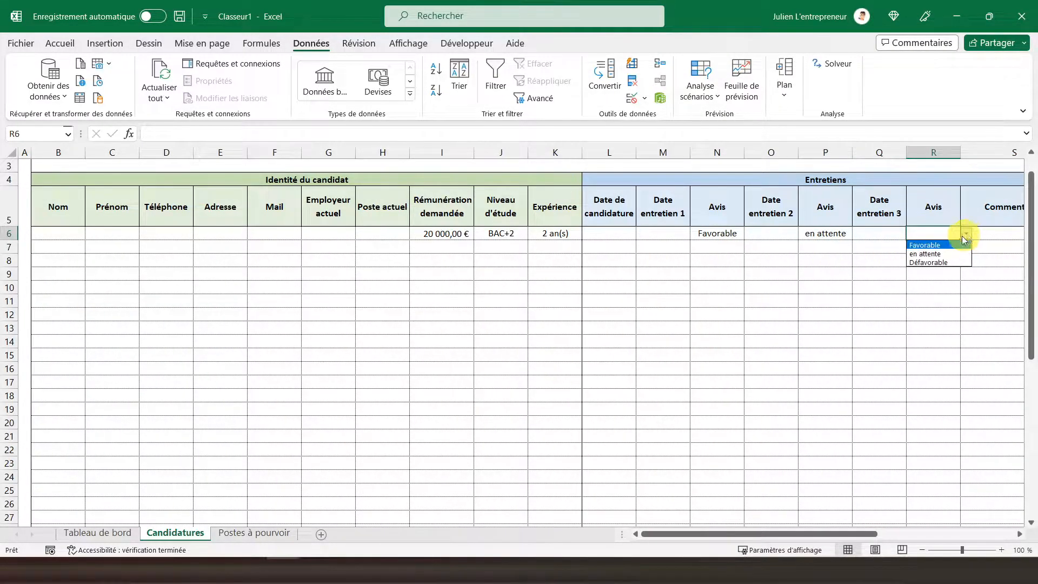
left_click(930, 264)
Step: Add a text-contains conditional format for Défavorable to all three Avis columns from row 6 to 50, with light red fill and dark red text
left_click_drag(732, 234, 717, 504)
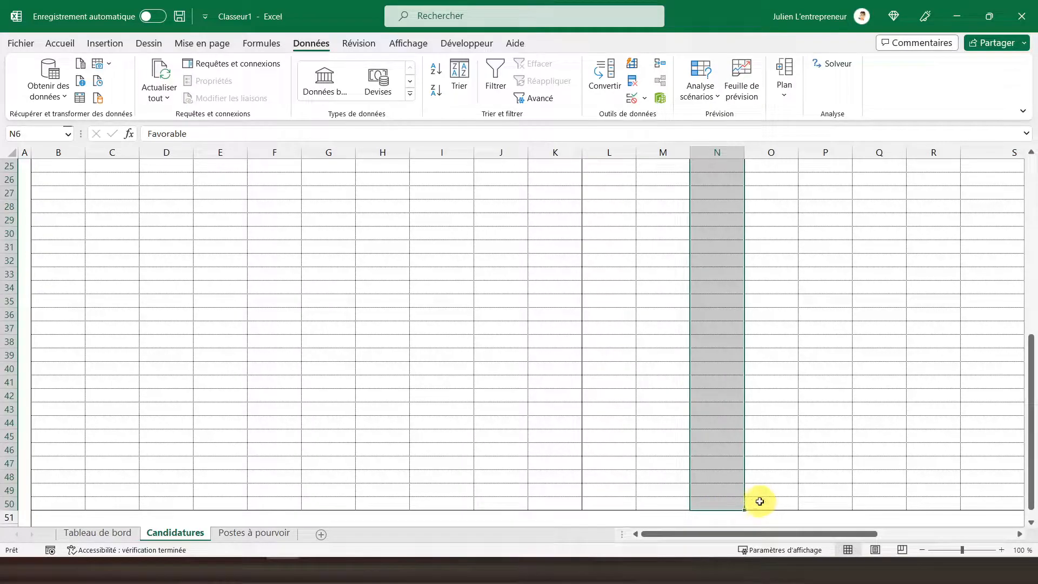
left_click_drag(823, 503, 845, 252)
left_click_drag(926, 262, 939, 481)
scroll(914, 358, "up", 9)
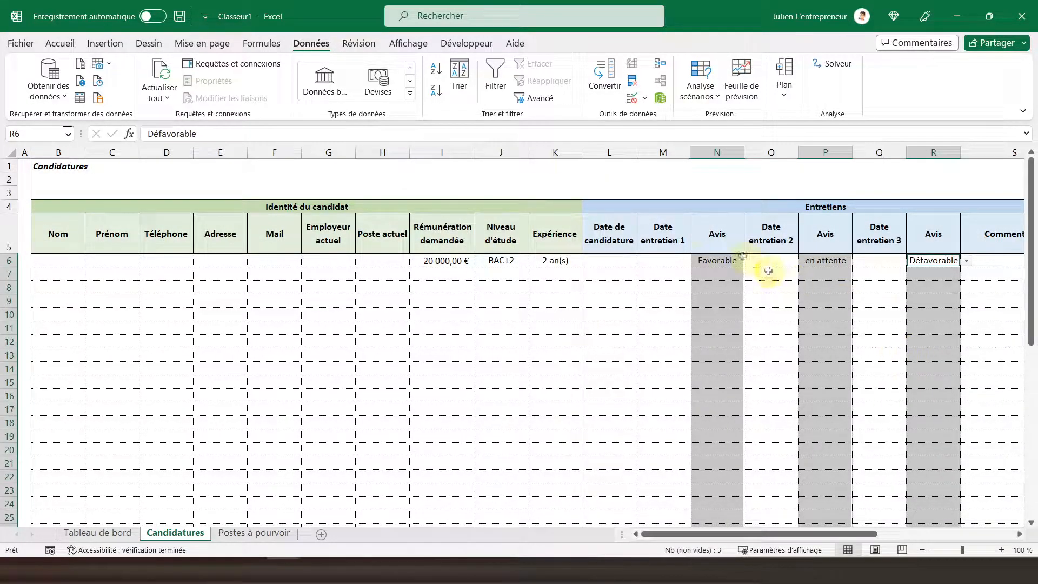
left_click(62, 48)
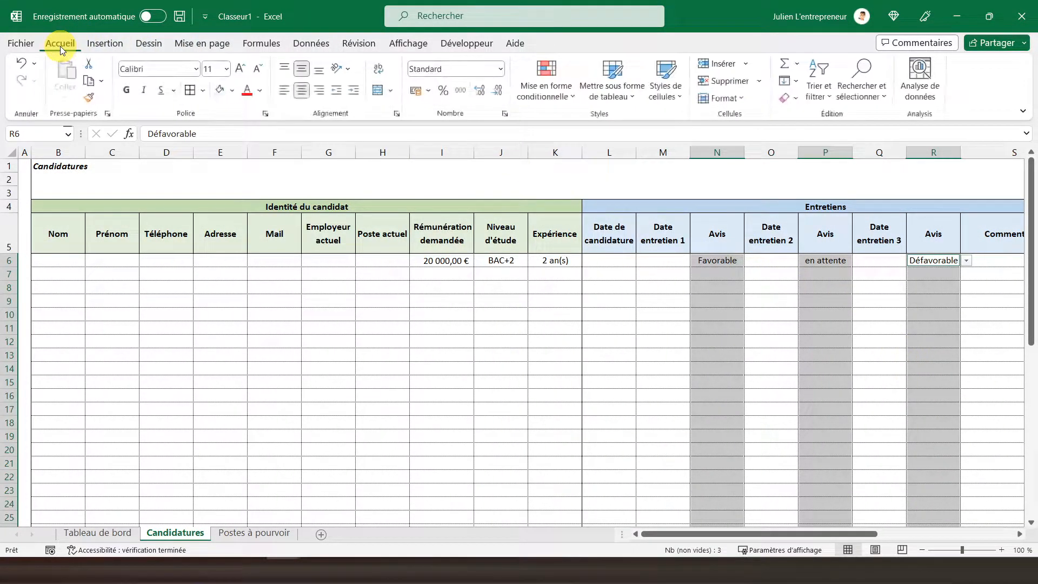
left_click(542, 101)
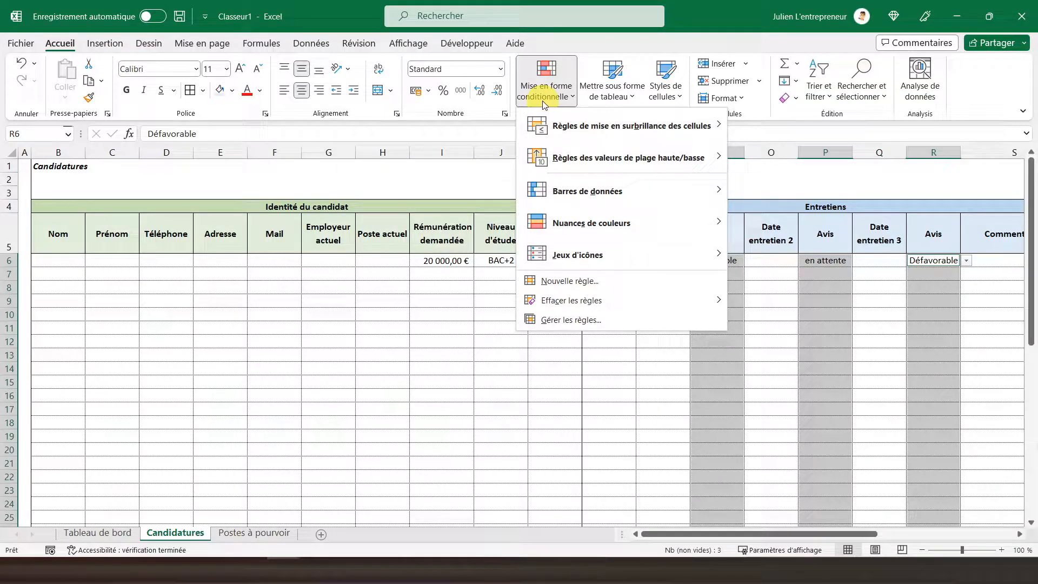
mouse_move(547, 124)
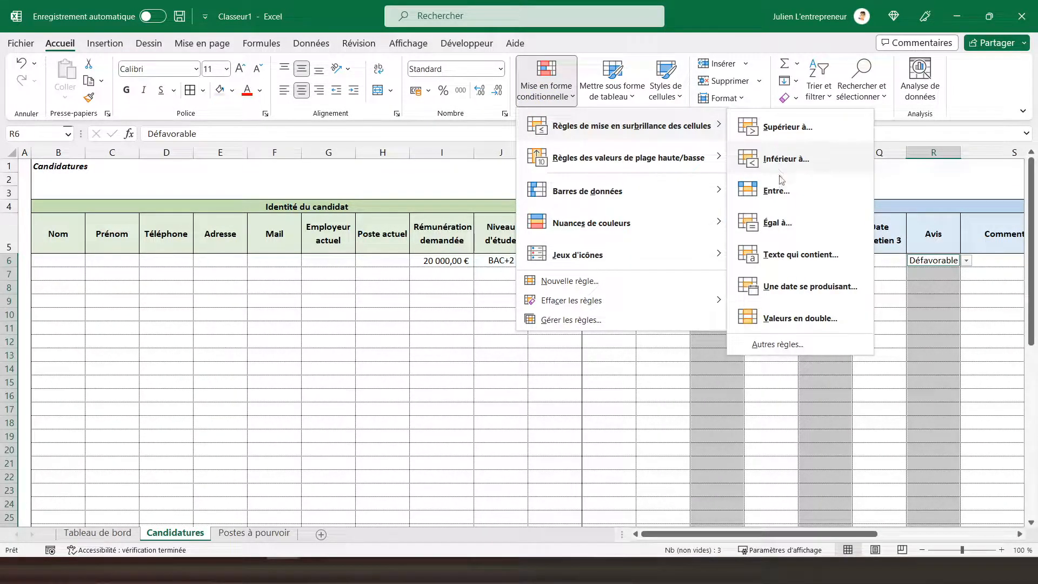
left_click(789, 255)
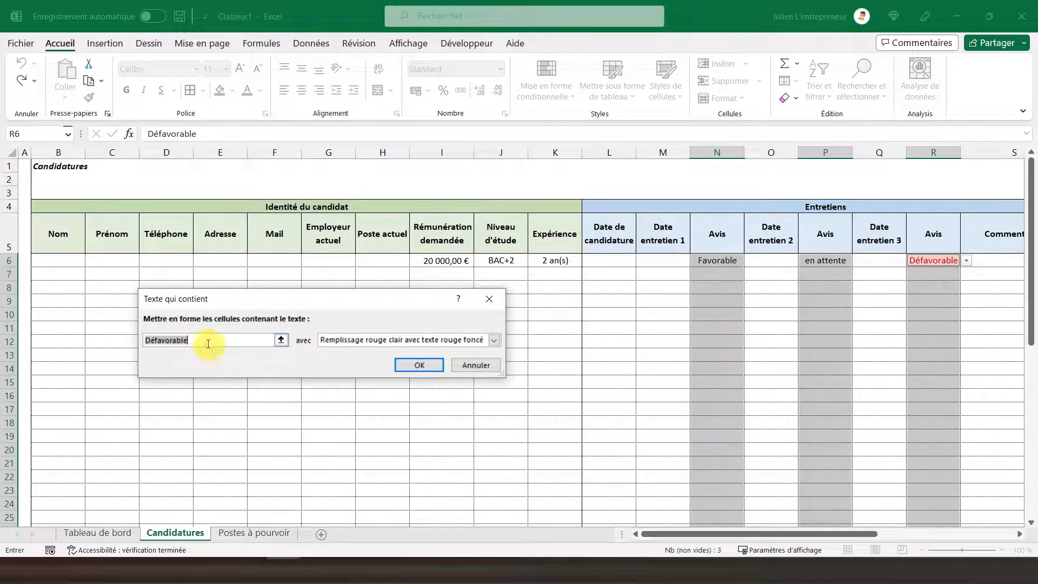
left_click(417, 368)
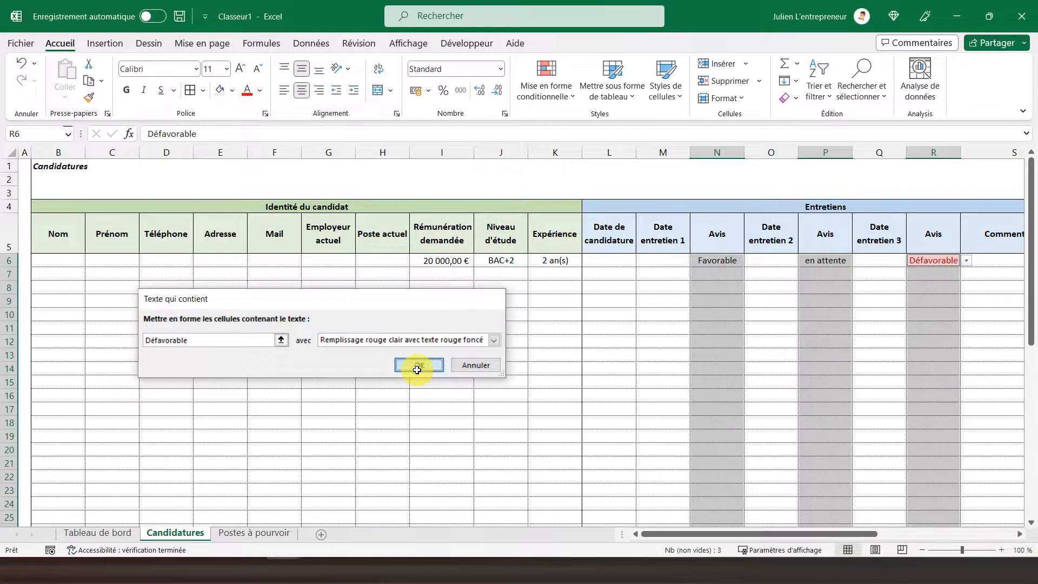
Step: Add a text-contains conditional format for "en attente" to the three Avis columns, with yellow fill and dark yellow text
left_click(546, 90)
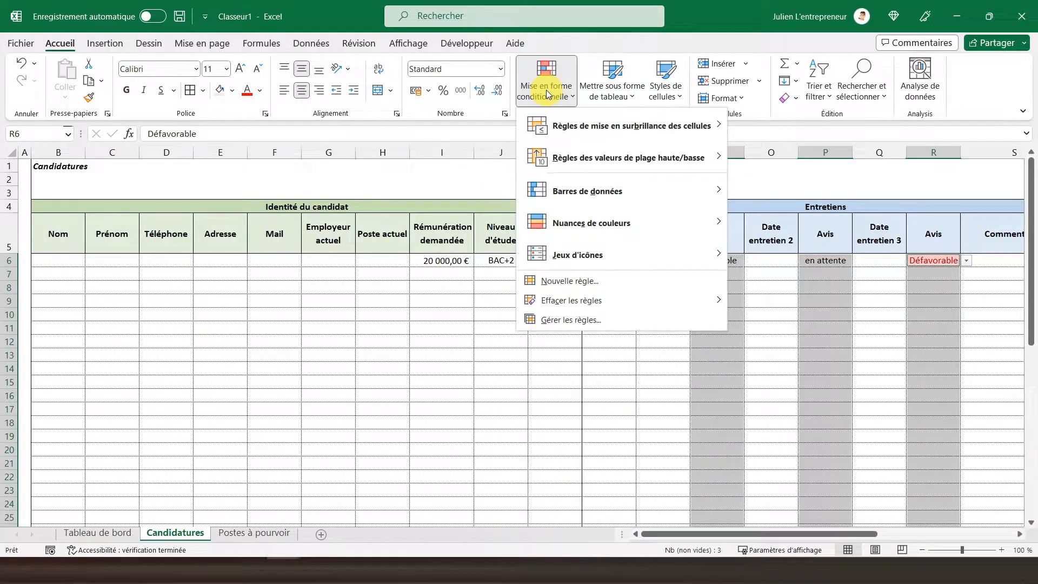
mouse_move(635, 130)
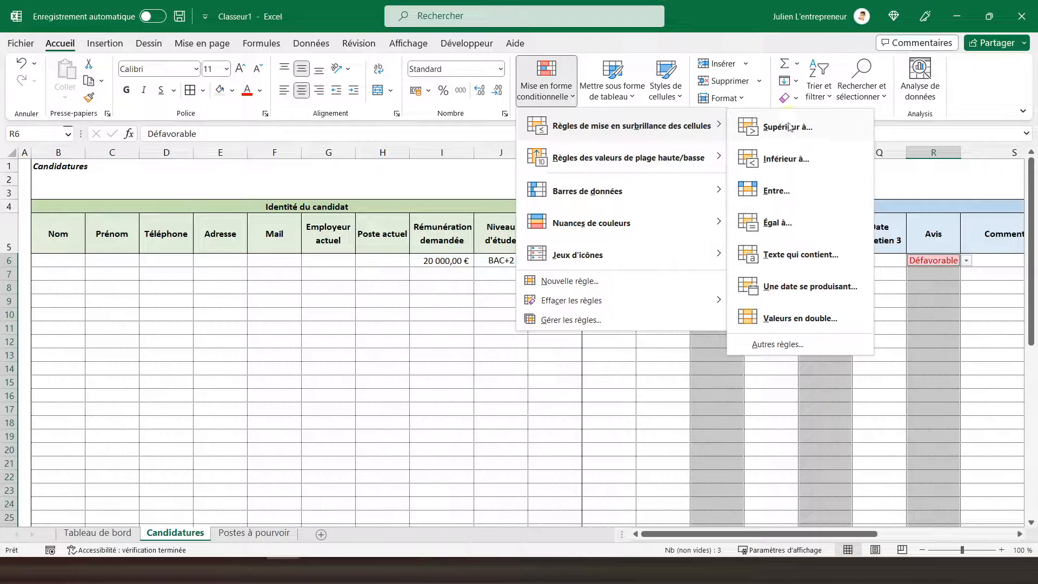
left_click(797, 258)
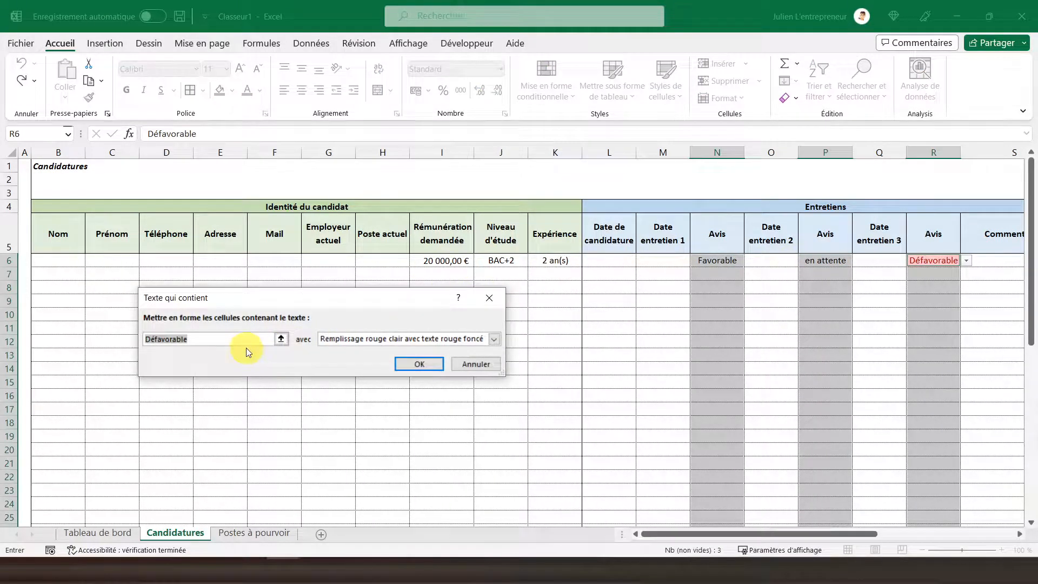
type("en ")
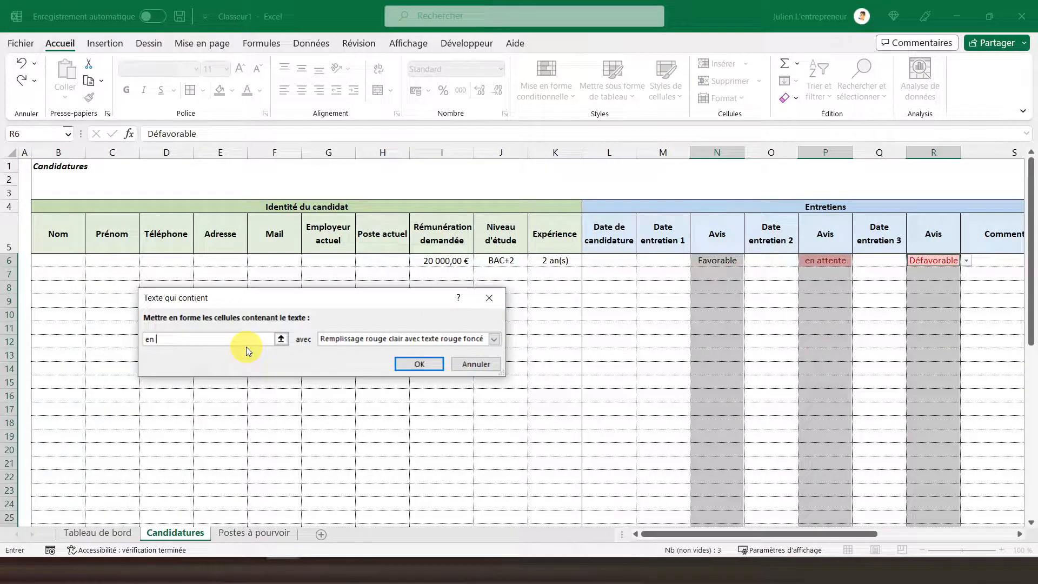
type("attente")
left_click(494, 338)
left_click(451, 361)
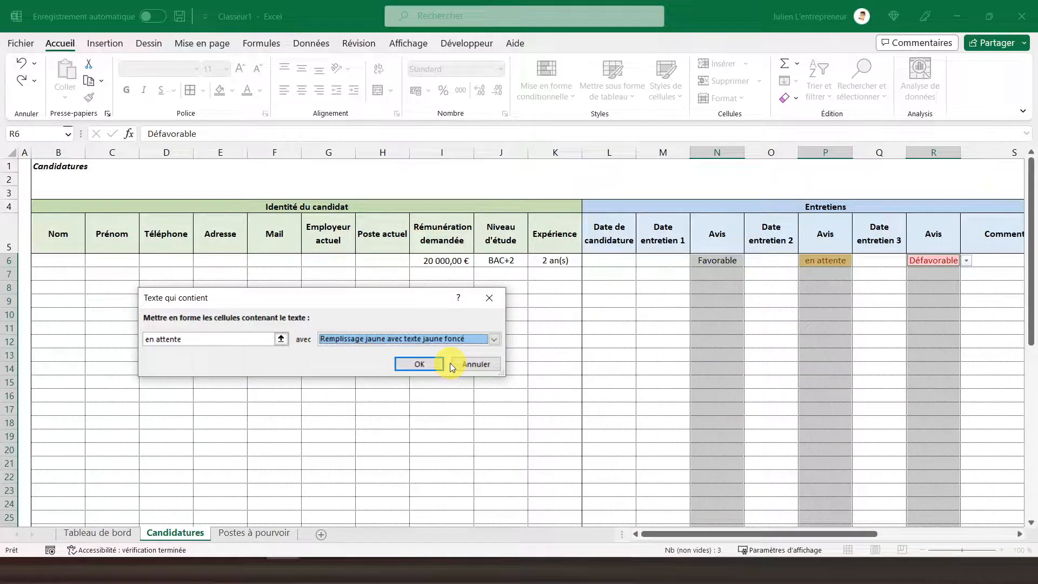
left_click(414, 363)
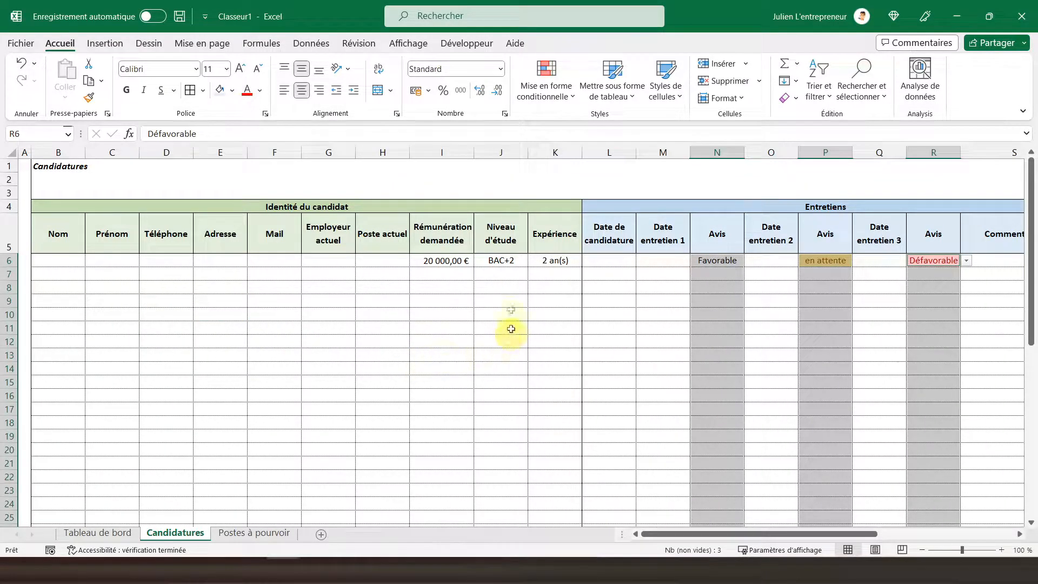
left_click(545, 89)
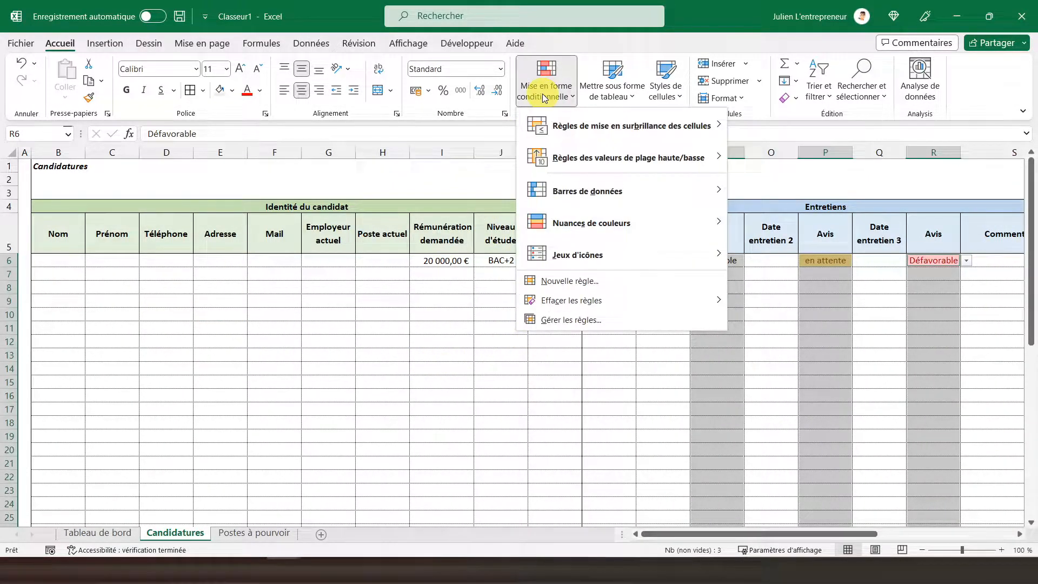
mouse_move(572, 127)
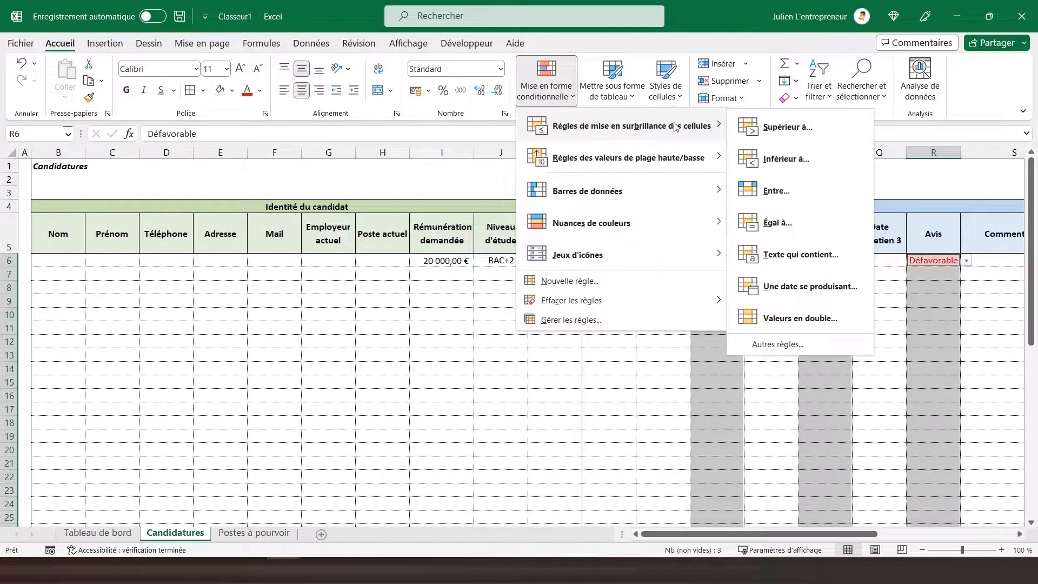
left_click(780, 252)
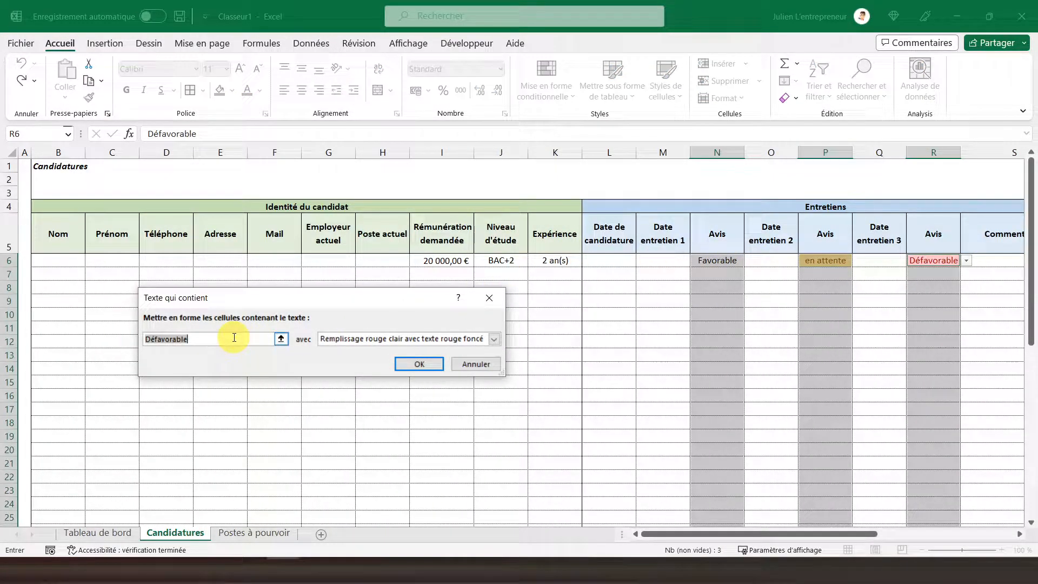
type("F")
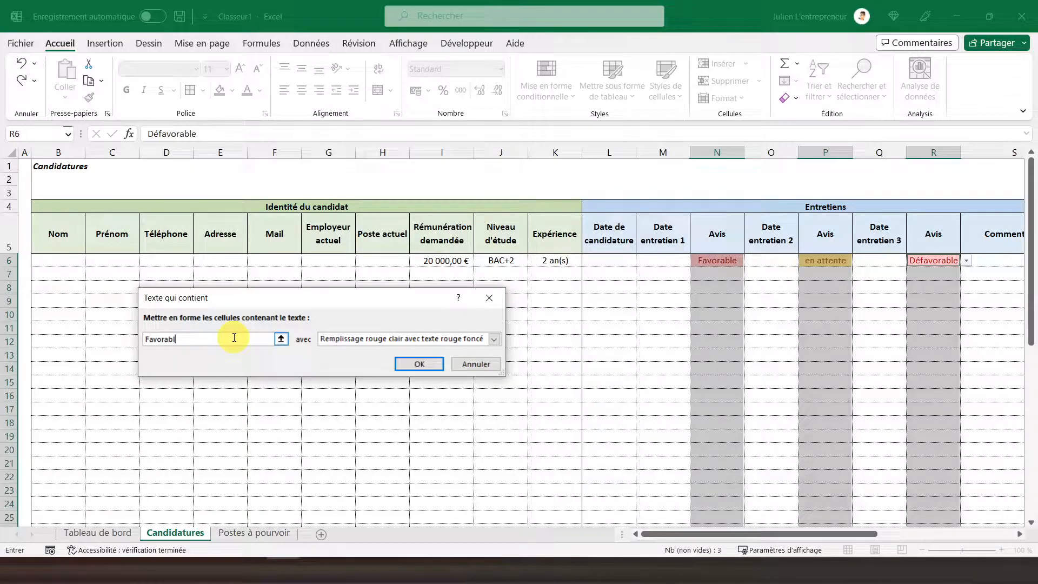
left_click(494, 338)
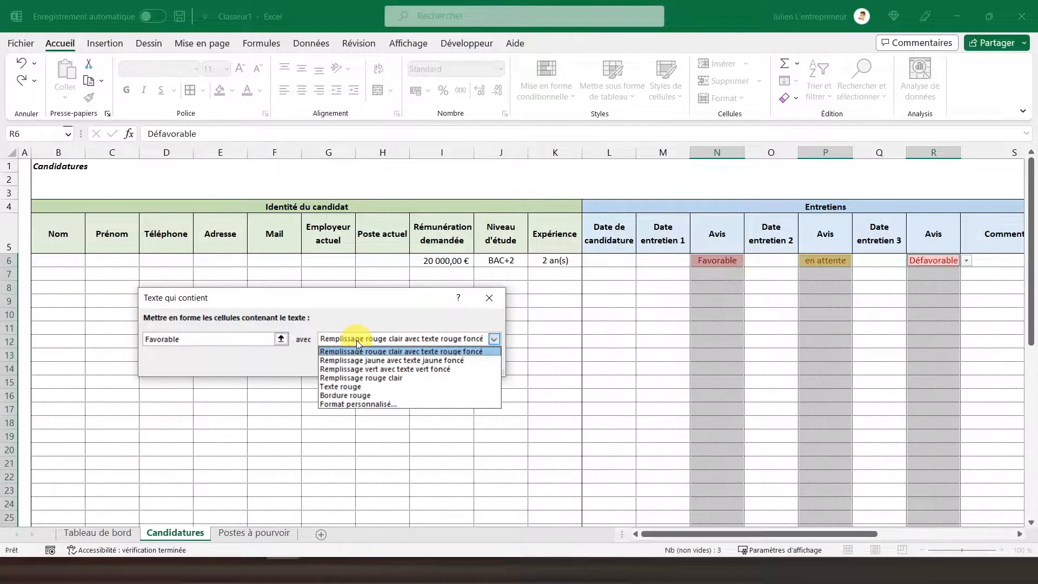
left_click(366, 369)
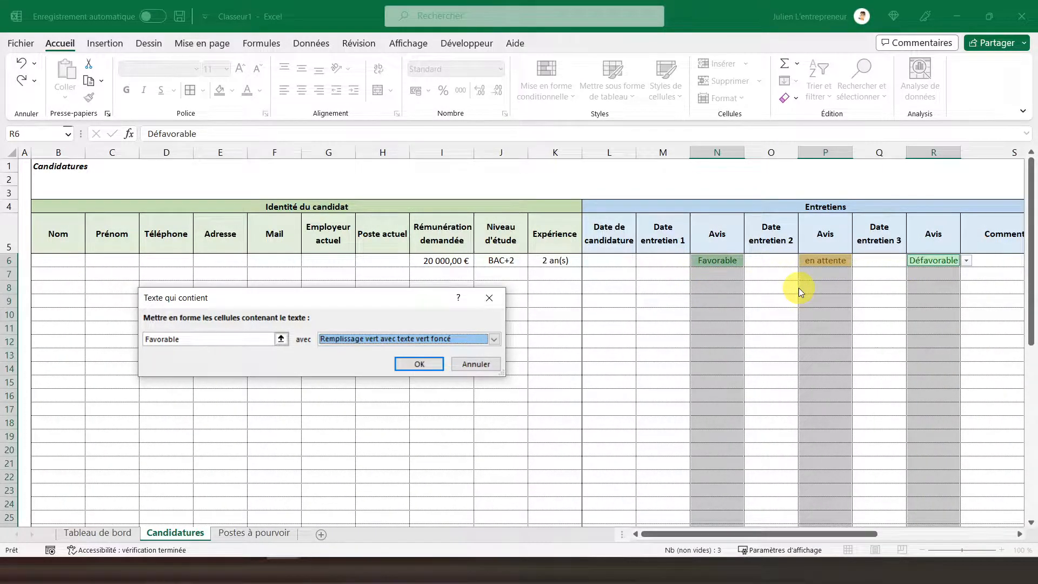
left_click(476, 364)
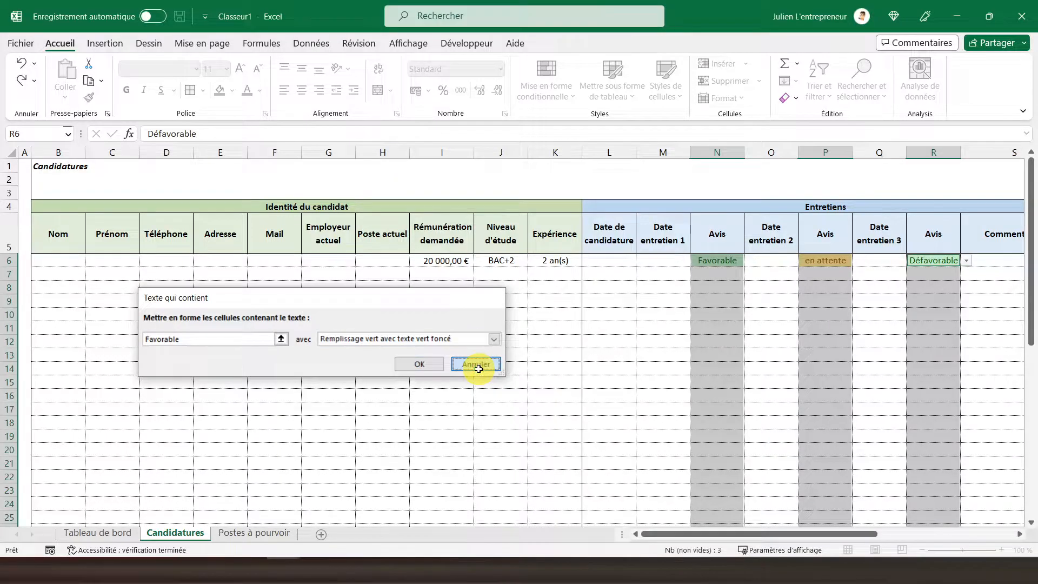
Step: Replace Favorable with Admis in cell P6 of the Avis list on the Postes à pourvoir sheet
left_click(265, 533)
left_click(769, 244)
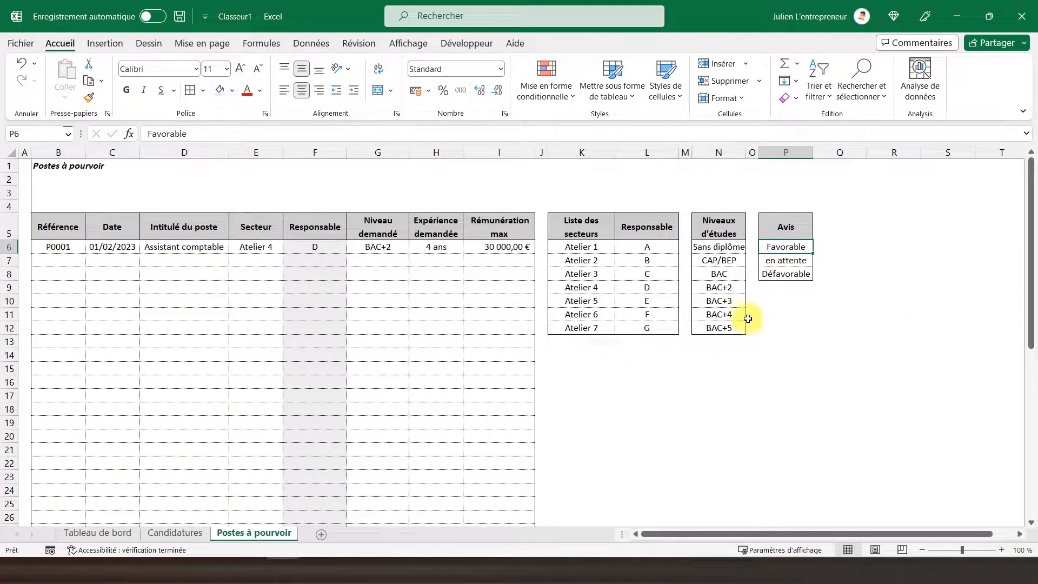
type("Admis")
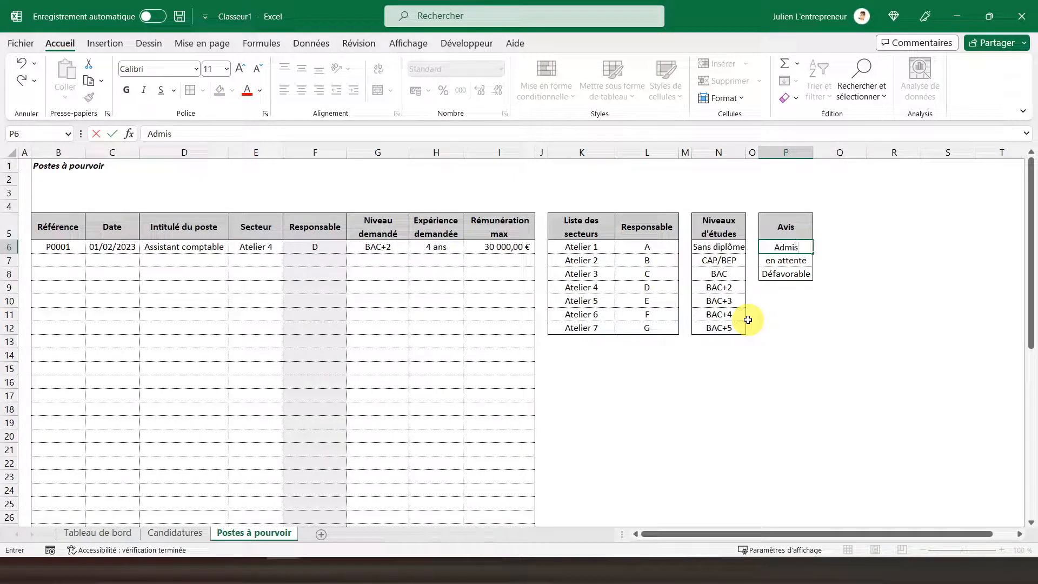
key("Return")
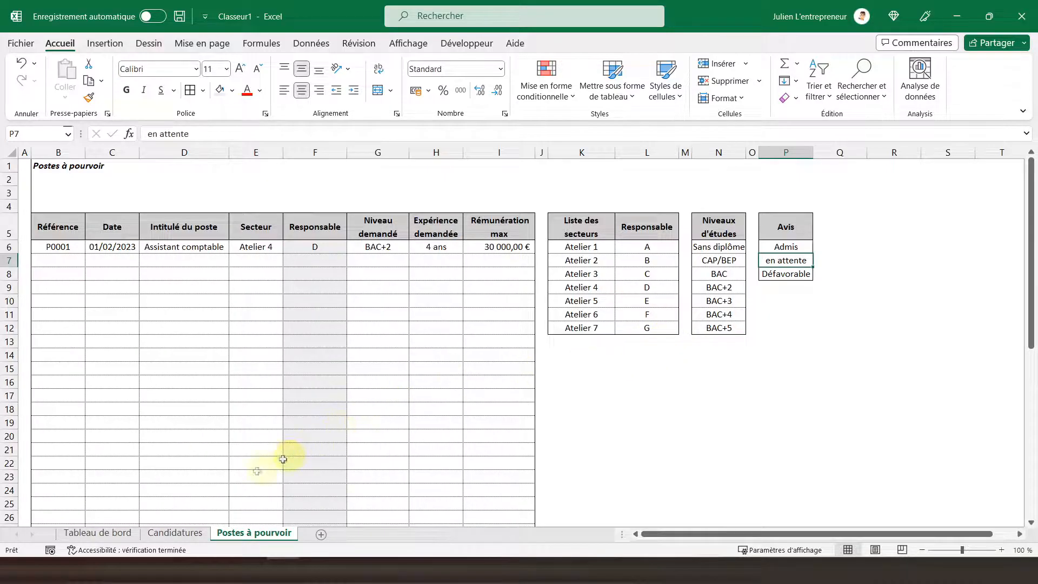
Step: Add a text-contains conditional format for Admis to the three Avis columns on the Candidatures sheet, with green fill and dark green text
left_click(175, 530)
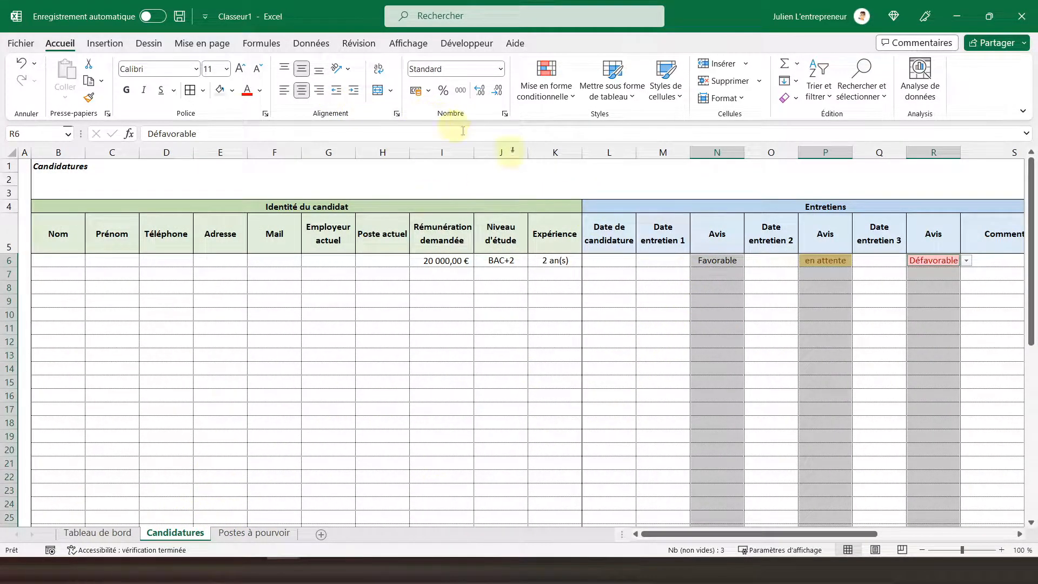
left_click(539, 92)
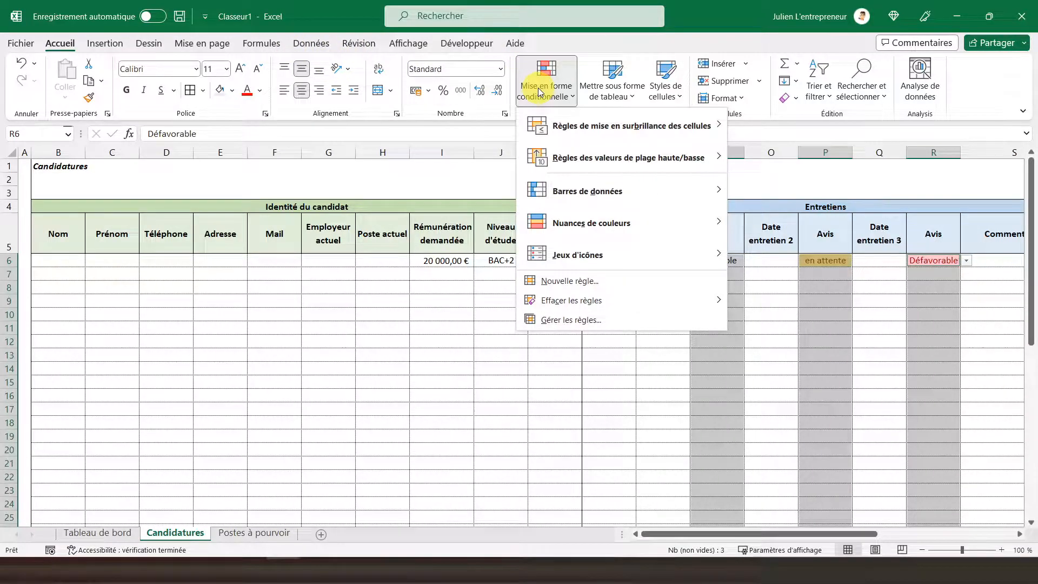
mouse_move(632, 130)
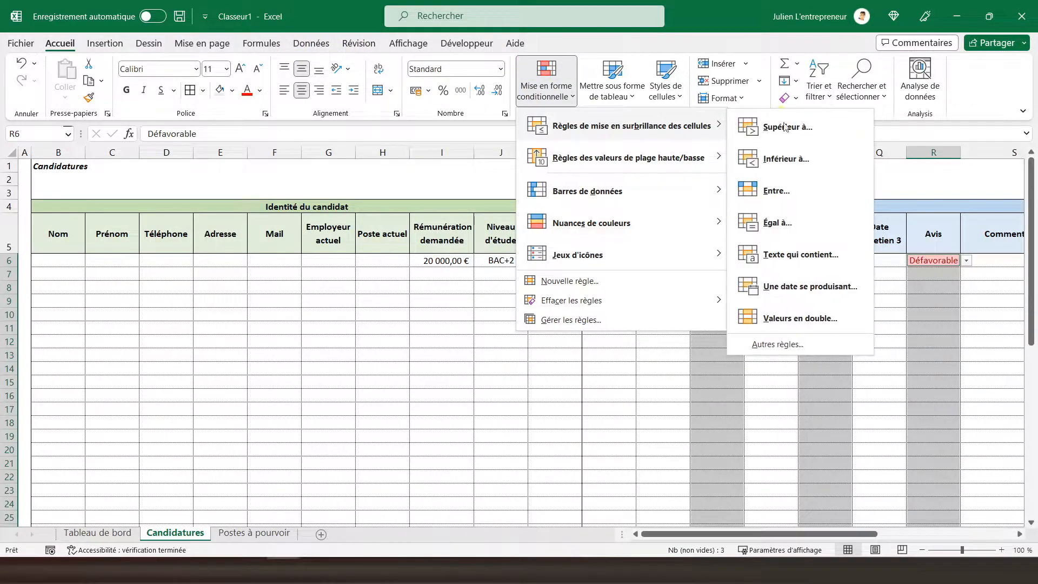
left_click(789, 258)
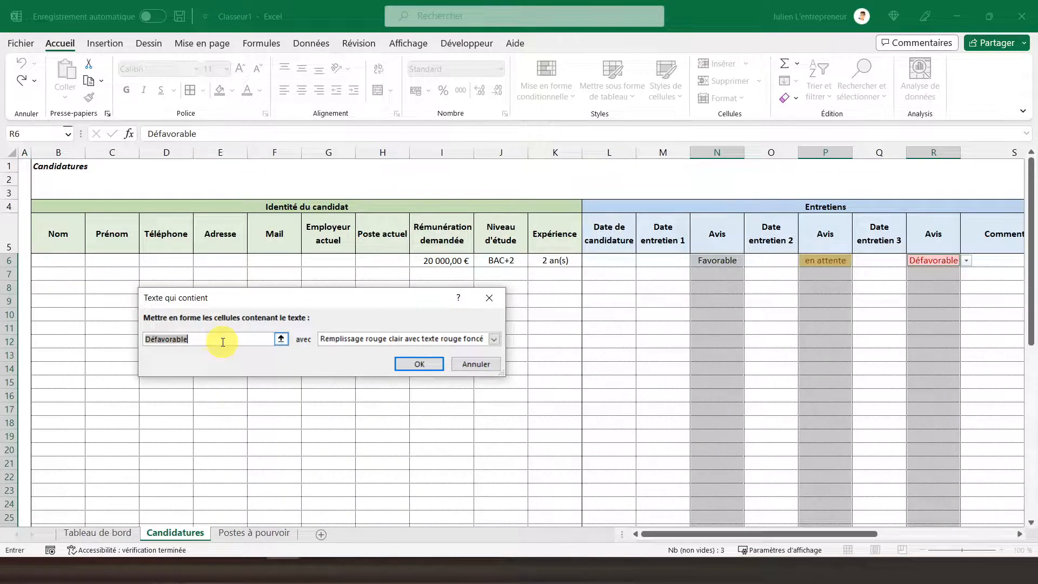
type("Admis")
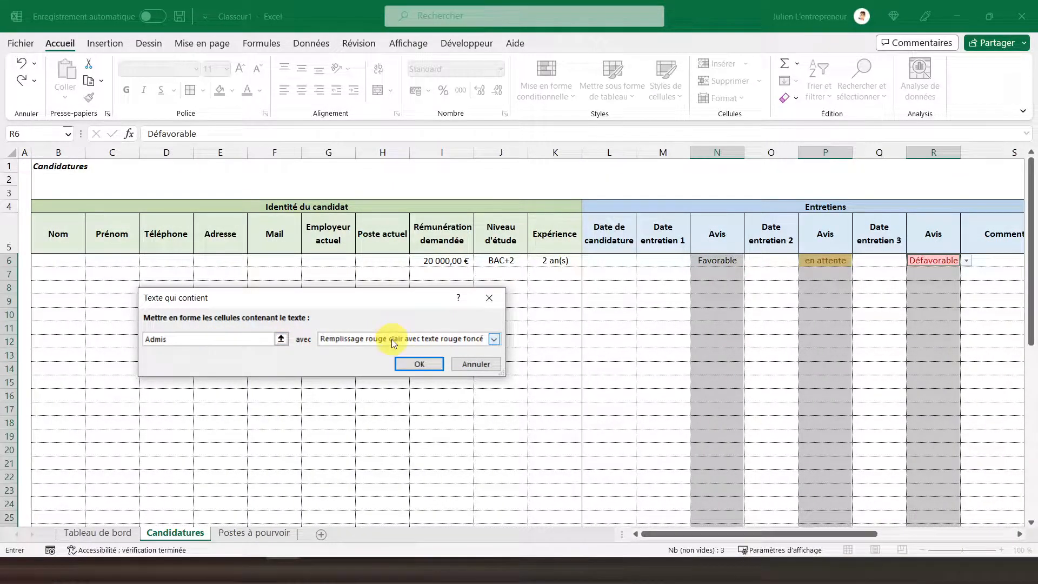
left_click(392, 342)
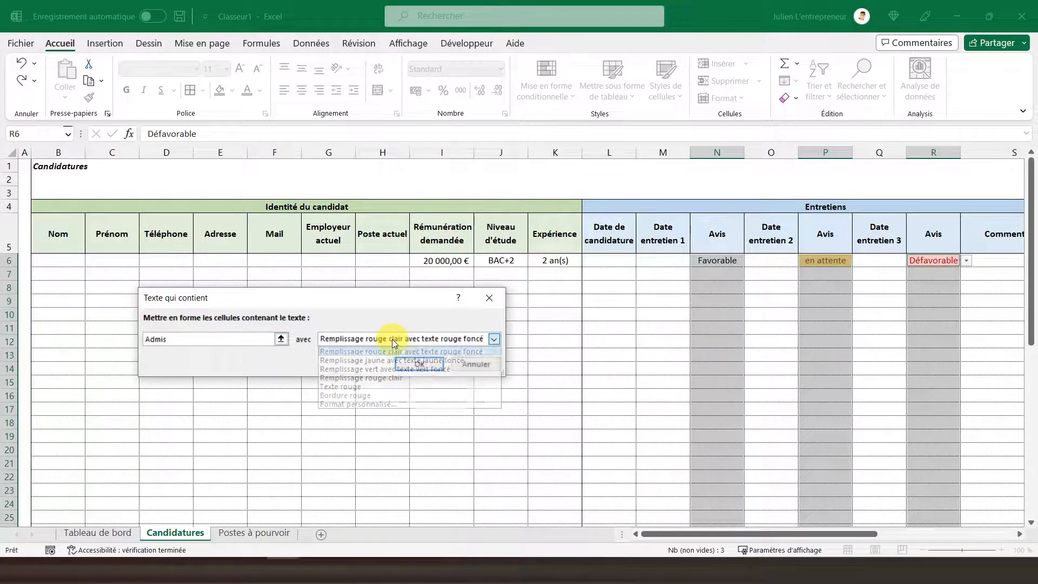
left_click(391, 370)
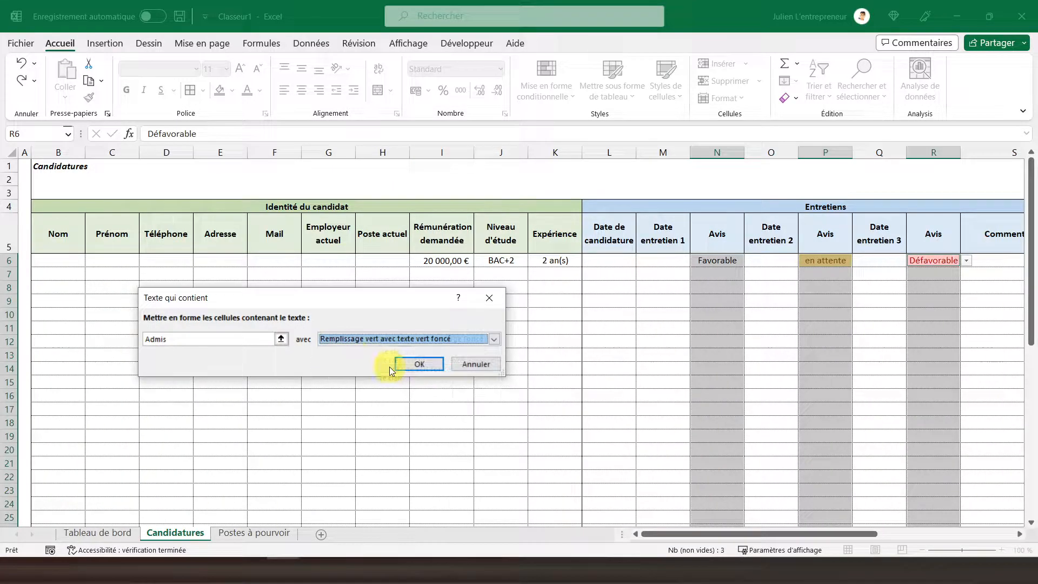
left_click(419, 364)
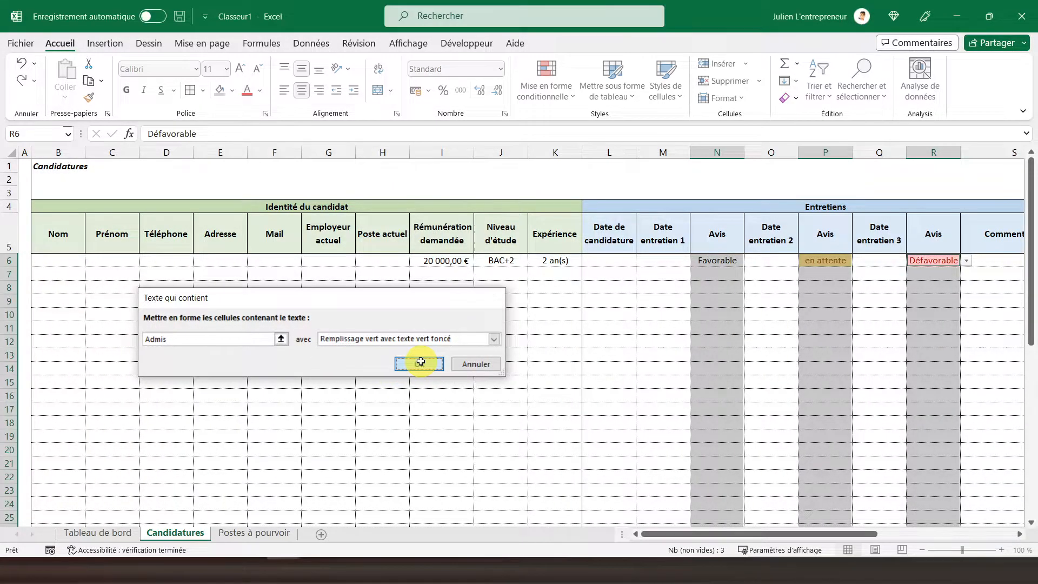
Step: Choose Admis in N6 from the Avis dropdown
left_click(709, 259)
left_click(749, 260)
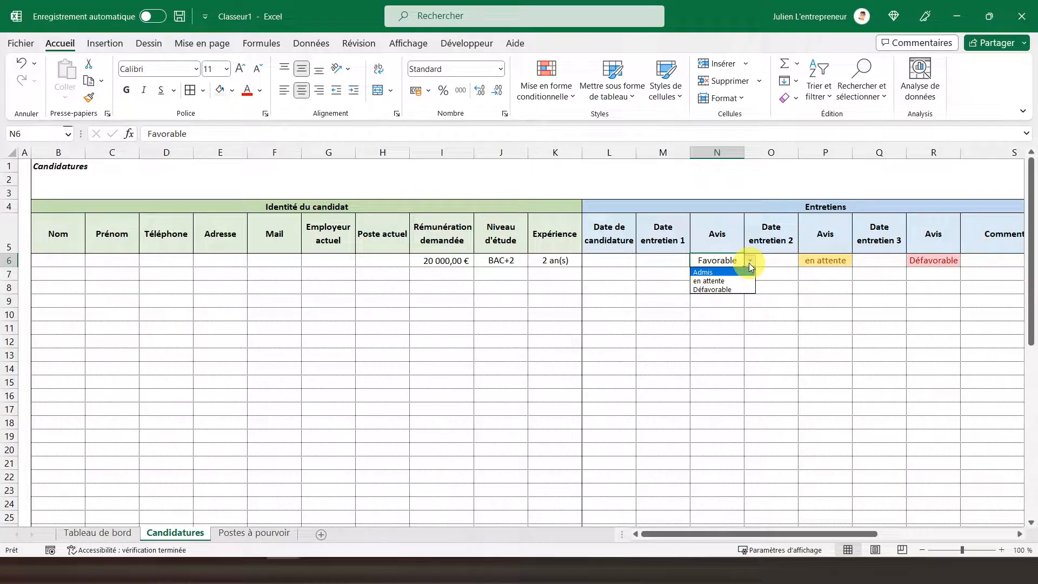
left_click(735, 270)
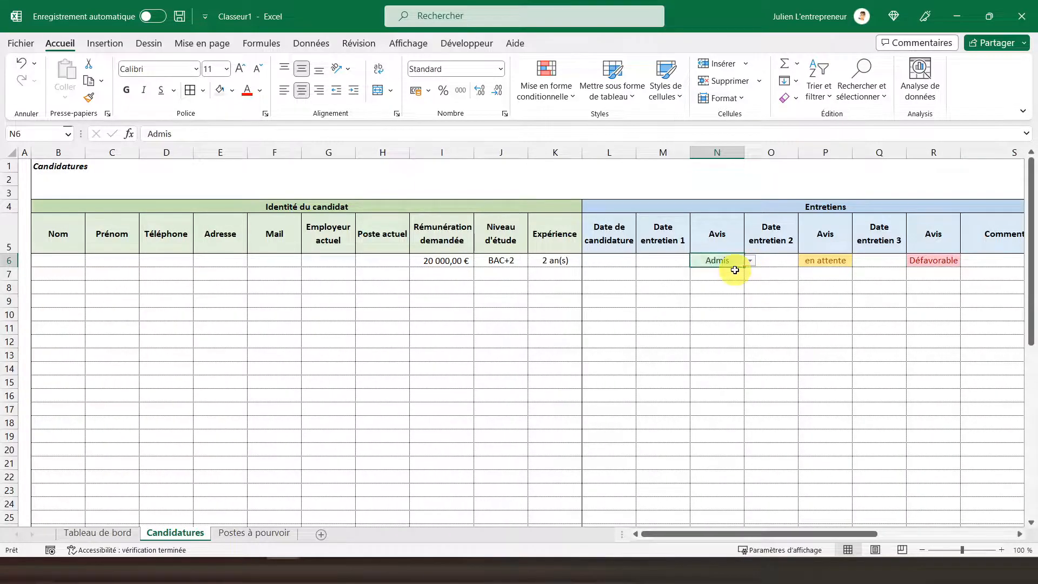
Step: Test the Avis dropdown in N9 by choosing en attente, and clear the cell again
left_click(711, 299)
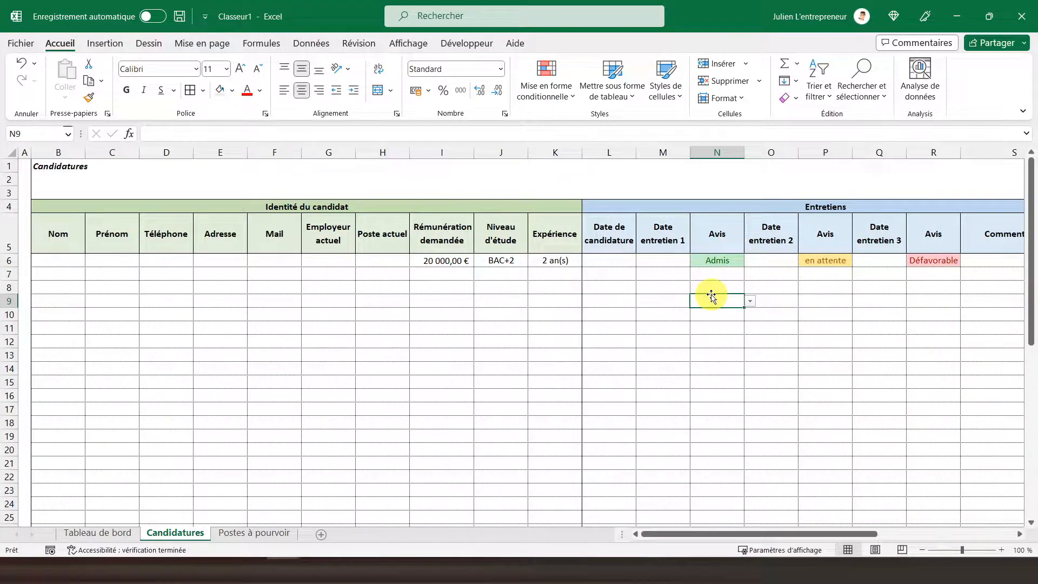
left_click(749, 301)
left_click(712, 321)
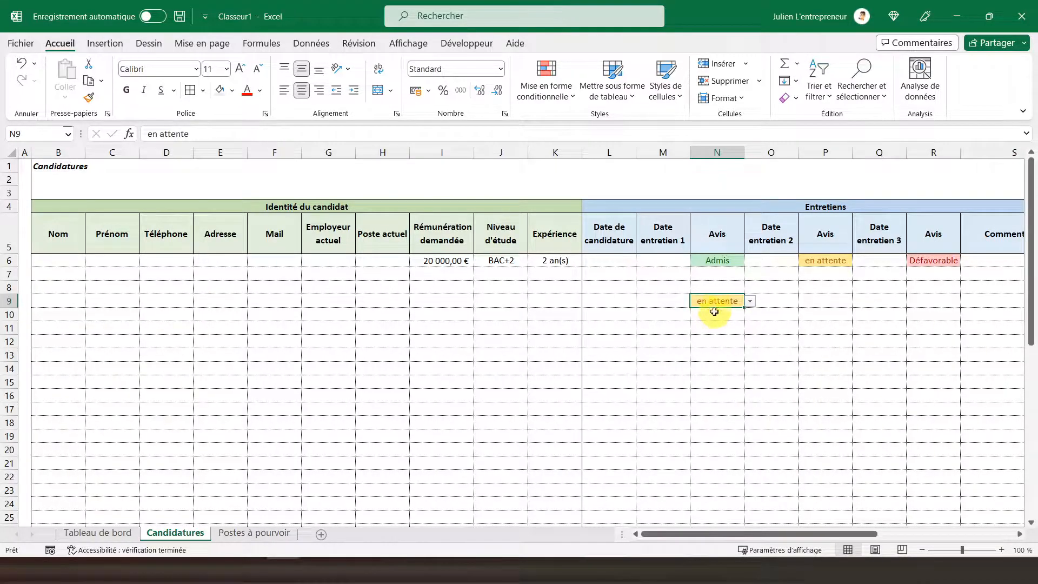
key("Delete")
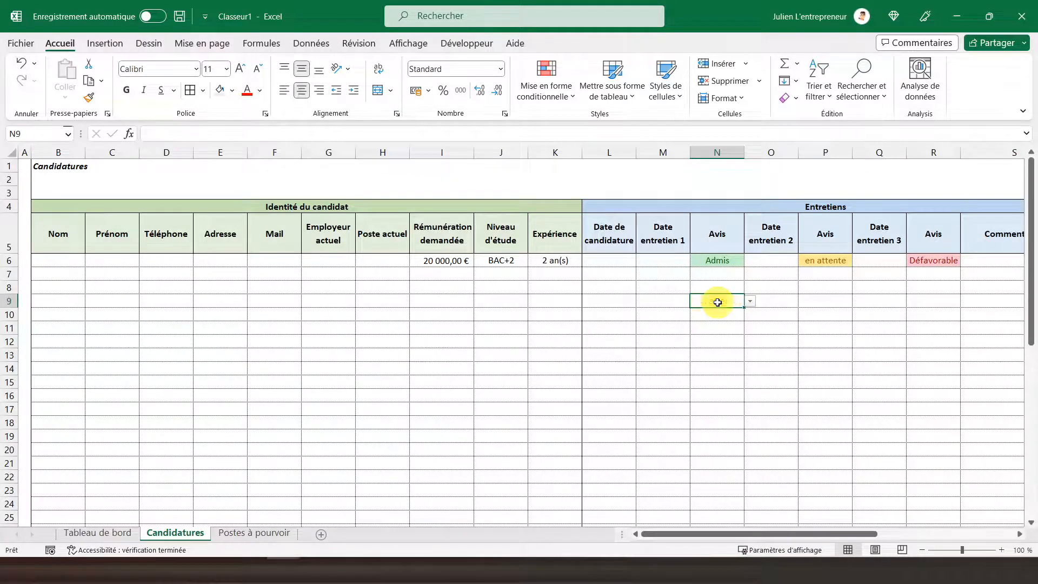
Step: Look across row 6 from the Avis columns to the Recruteur section
left_click(722, 261)
key("Right")
key("Right")
key("Right")
key("Right")
key("Right")
key("Right")
key("Right")
key("Right")
key("Right")
key("Right")
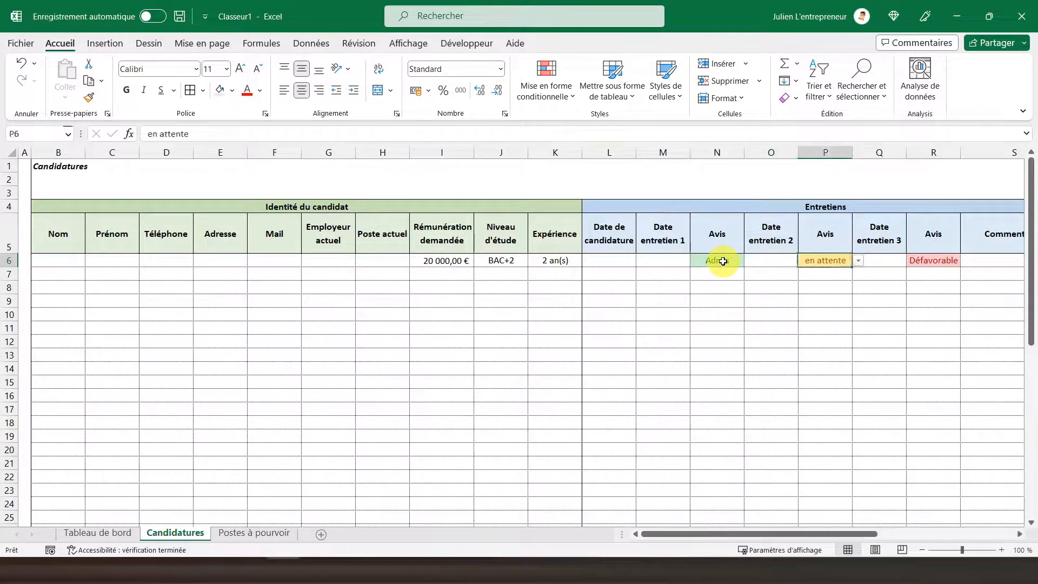
key("Left")
key("Left")
key("Left")
key("Left")
key("Left")
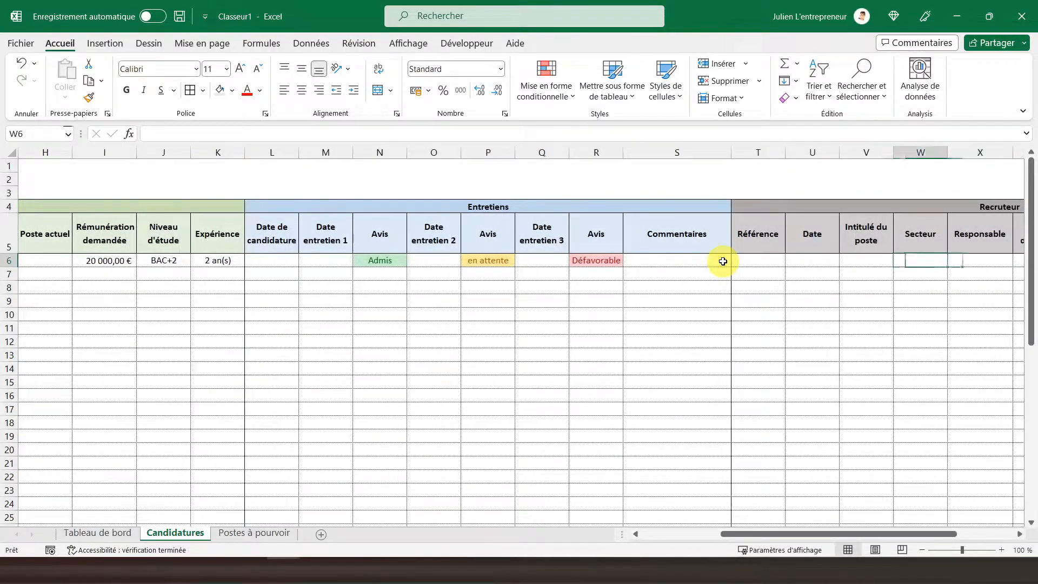
key("Left")
key("Left")
key("Left")
key("Left")
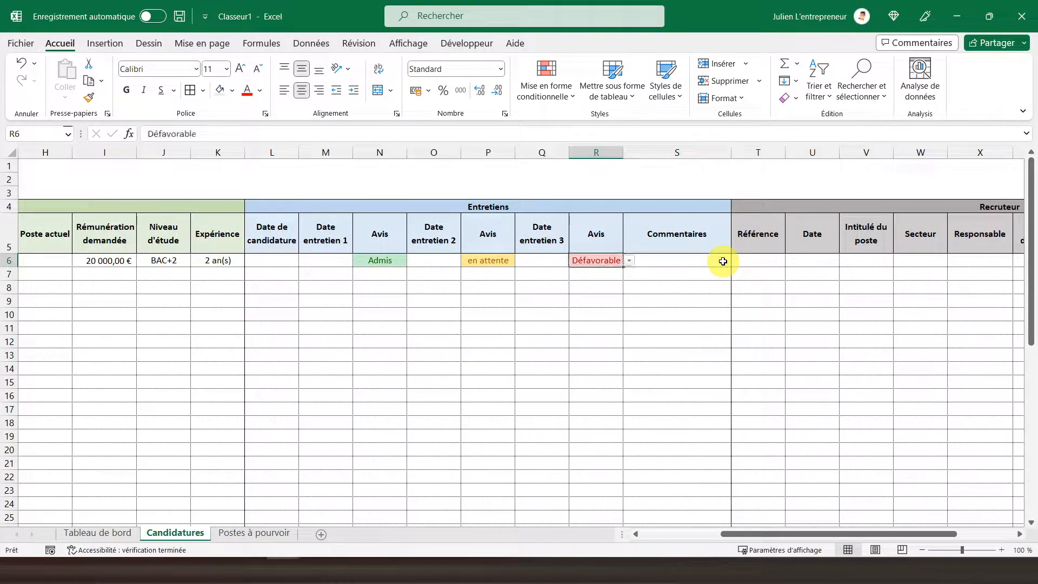
key("Right")
key("Right")
key("Right")
key("Right")
key("Right")
key("Right")
key("Right")
key("Right")
key("Right")
key("Right")
key("Right")
key("Right")
key("Right")
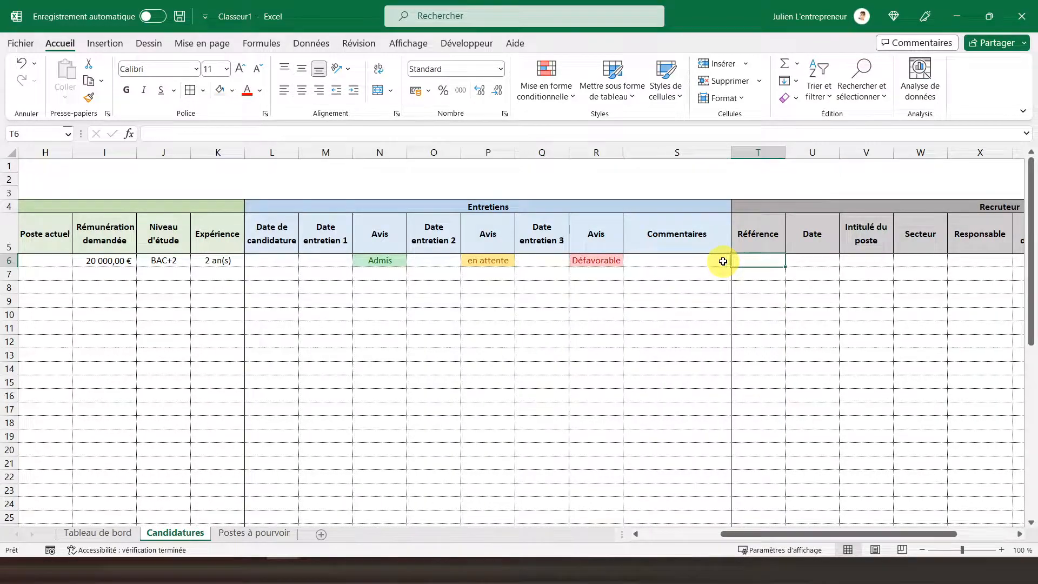
key("Left")
key("Left")
key("Left")
key("Left")
key("Left")
key("Left")
key("Left")
key("Left")
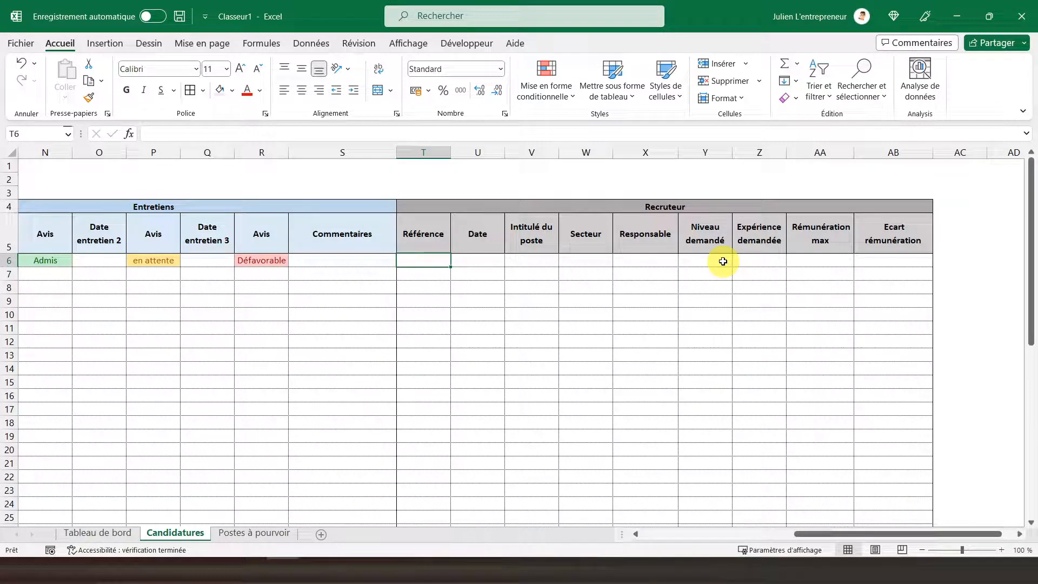
Step: Add list validation to the Recruteur Référence column from T6 down, with source B6:B50 on the Postes à pourvoir sheet
left_click_drag(422, 260, 420, 506)
scroll(433, 399, "up", 8)
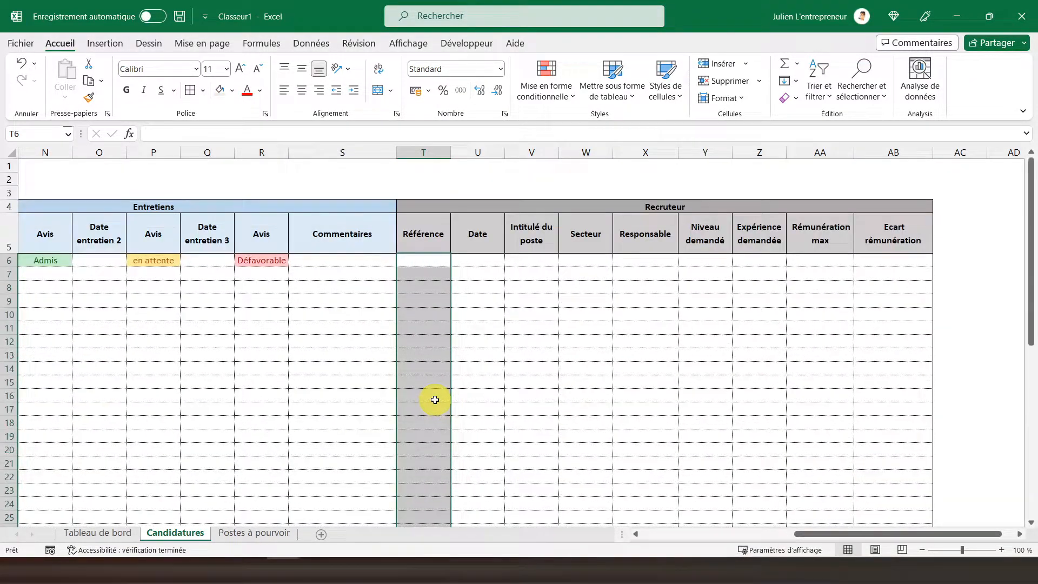
left_click(288, 42)
left_click(631, 98)
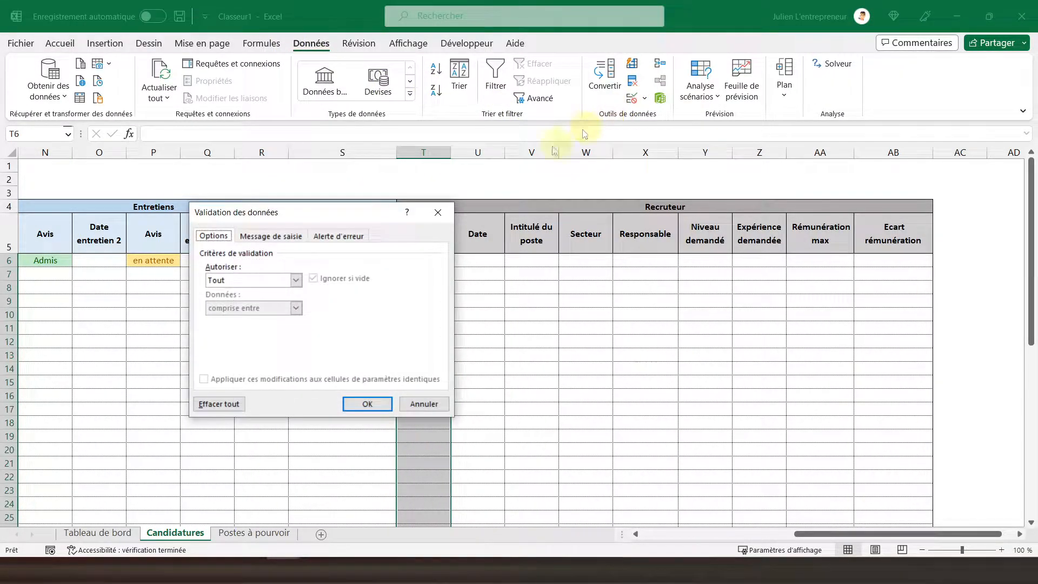
left_click(280, 279)
left_click(231, 320)
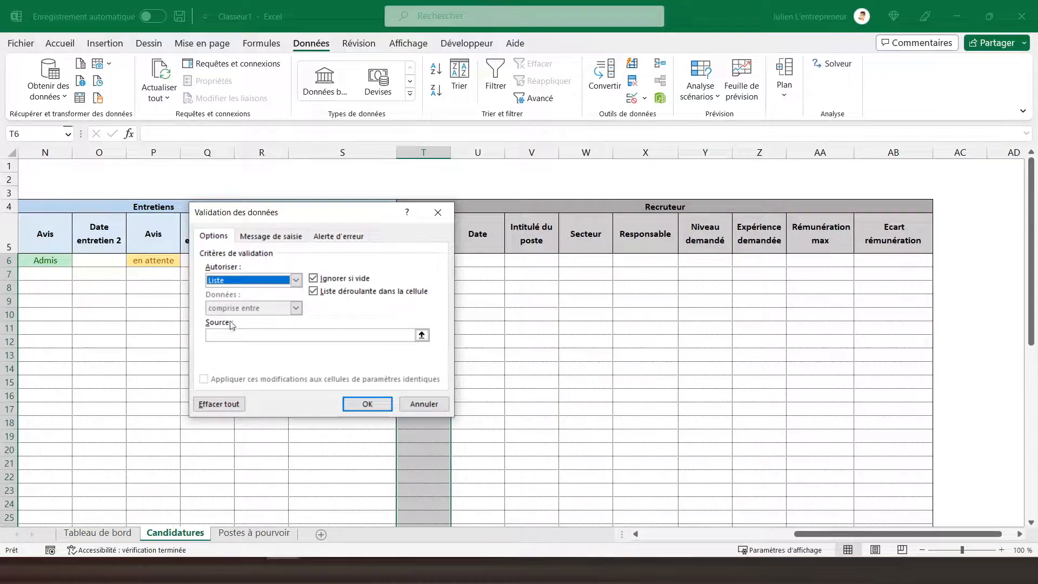
left_click(235, 336)
left_click(227, 533)
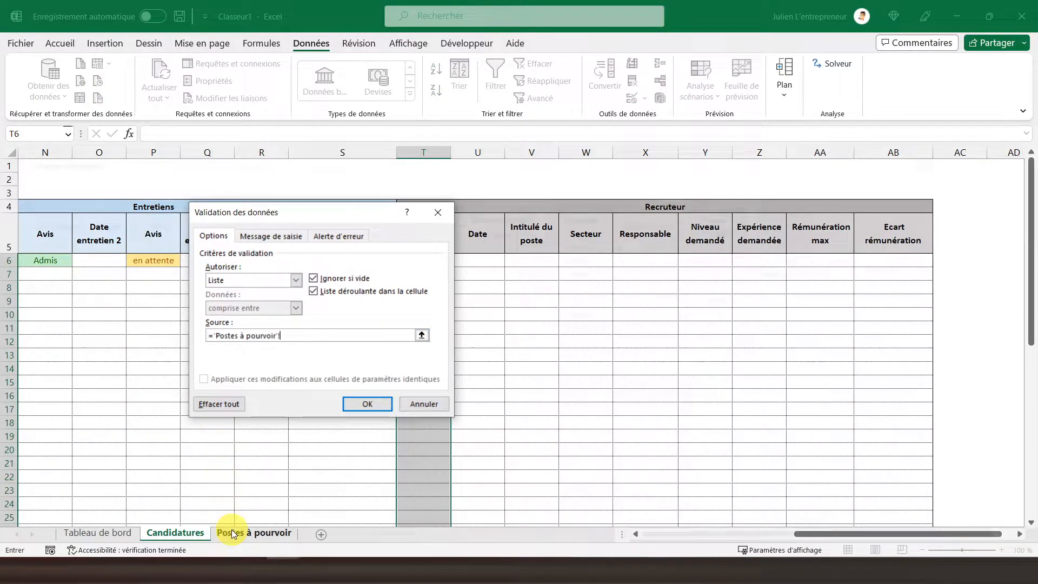
left_click_drag(63, 246, 55, 503)
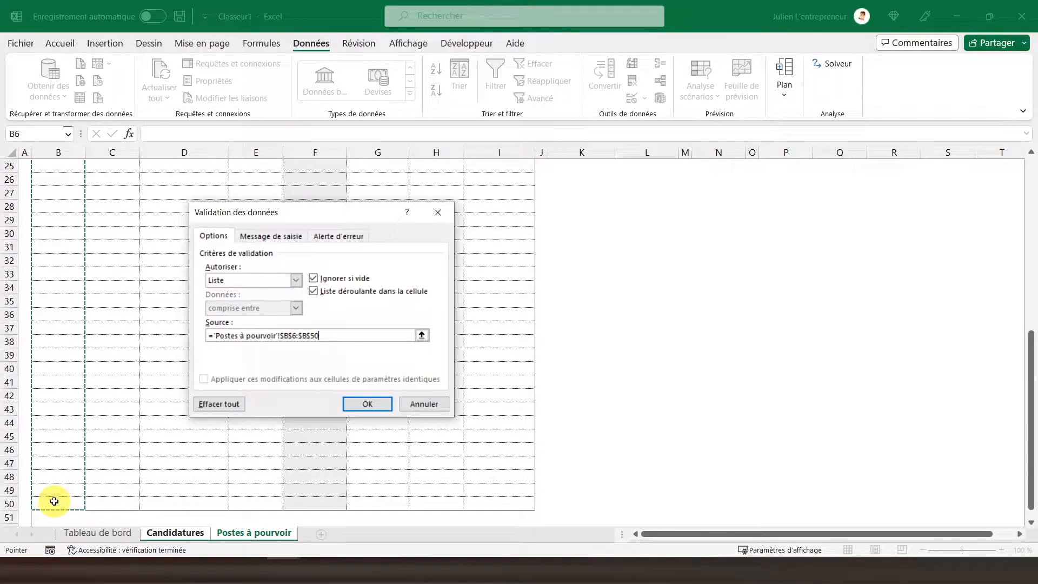
left_click(377, 402)
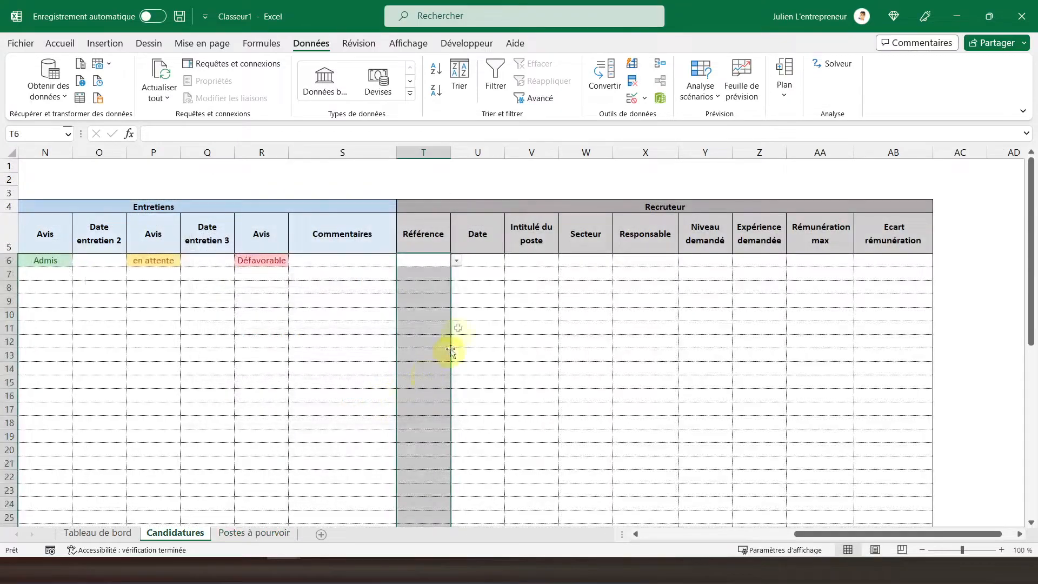
Step: Choose P0001 in T6 from the dropdown and centre the Référence column horizontally
left_click(458, 263)
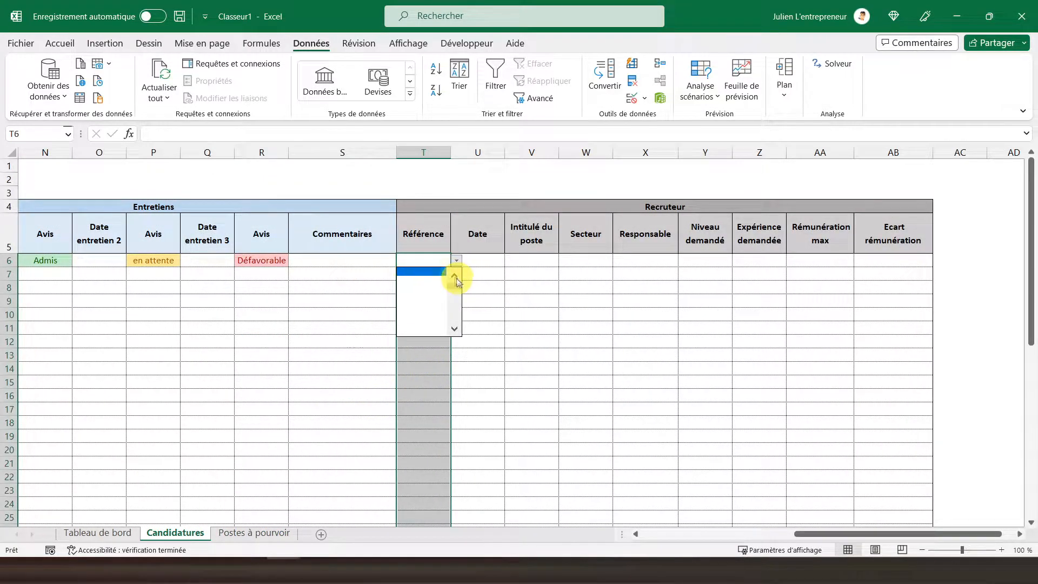
left_click(421, 268)
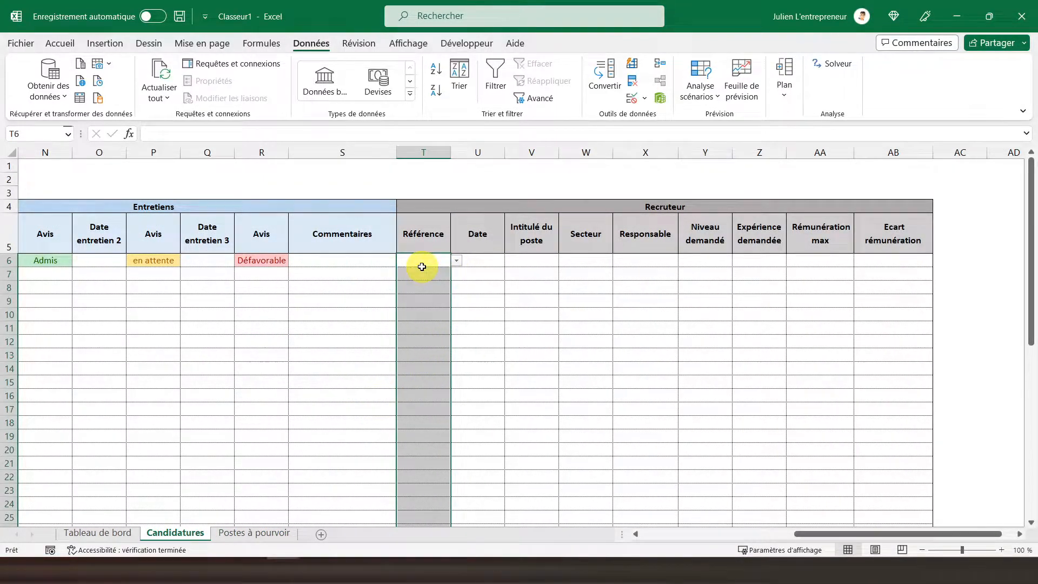
left_click(457, 260)
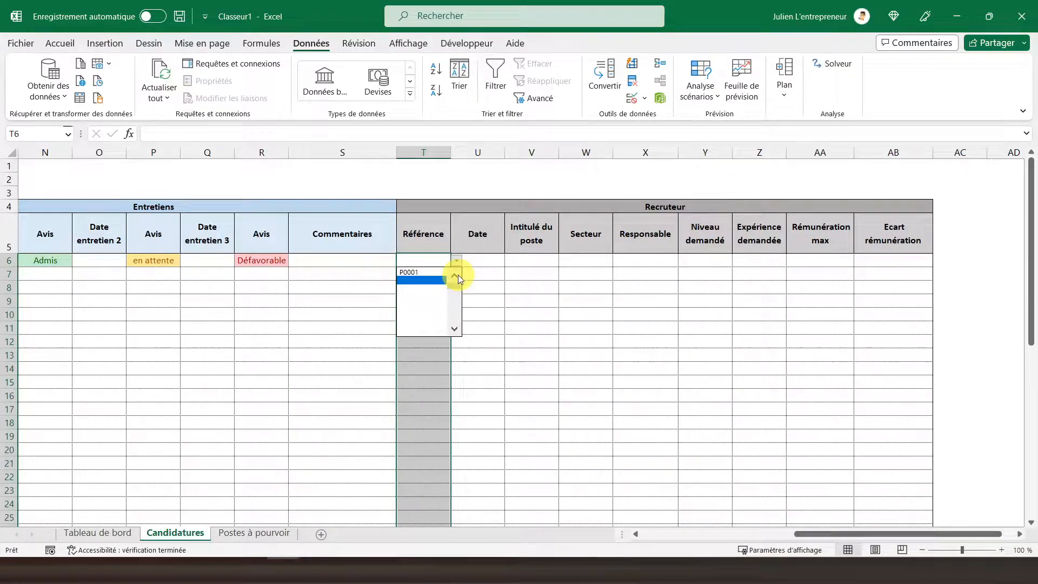
left_click(411, 273)
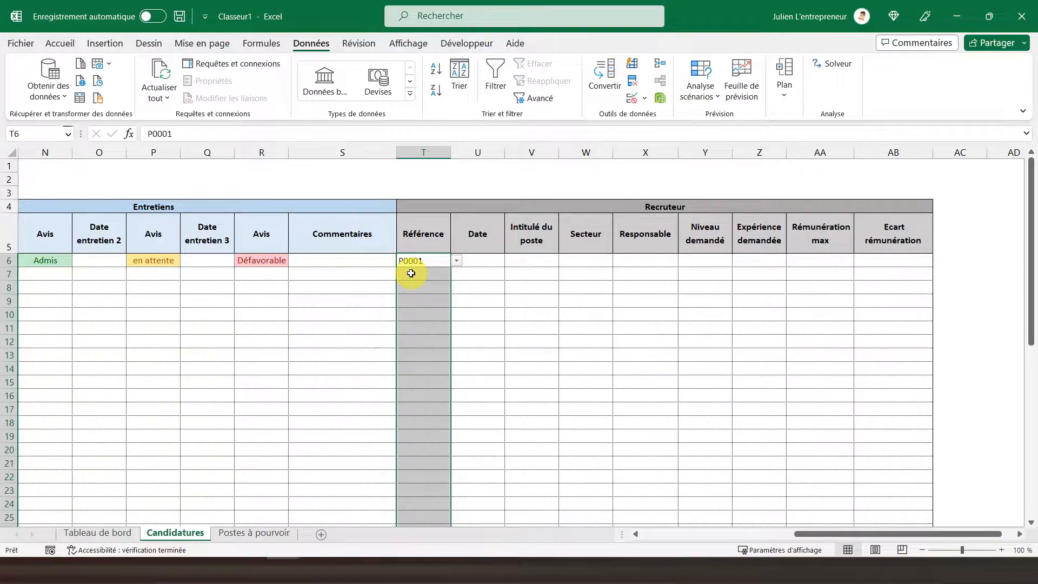
left_click(74, 43)
left_click(302, 90)
Step: Enter the date 01/01/2023 in U6
left_click(470, 261)
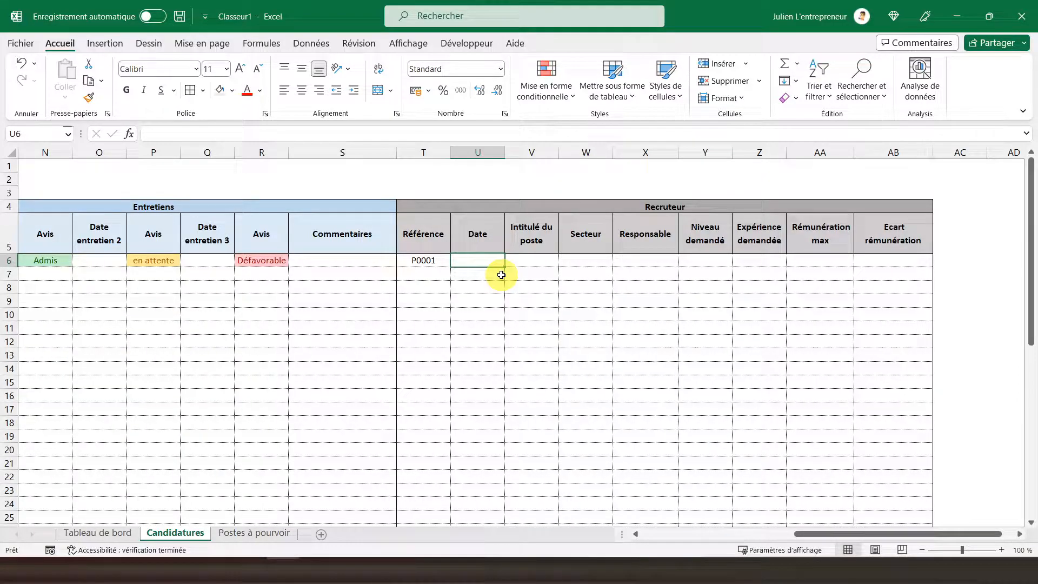
type("01/01/2023")
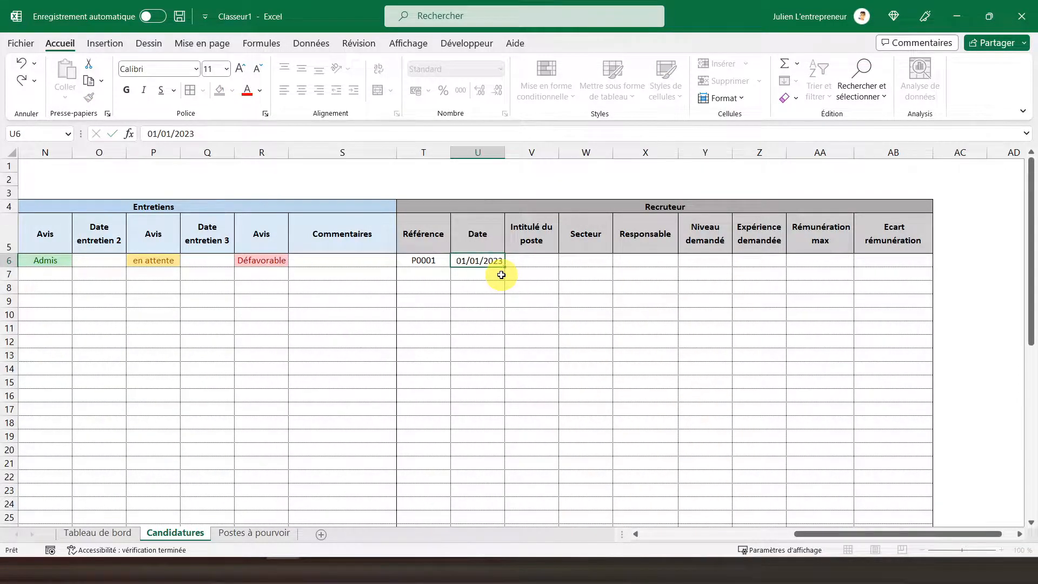
key("Return")
Step: Enter =RECHERCHEV(T6;'Postes à pourvoir'!B6:I50;2;FAUX) in V6 of the Candidatures sheet
left_click(520, 257)
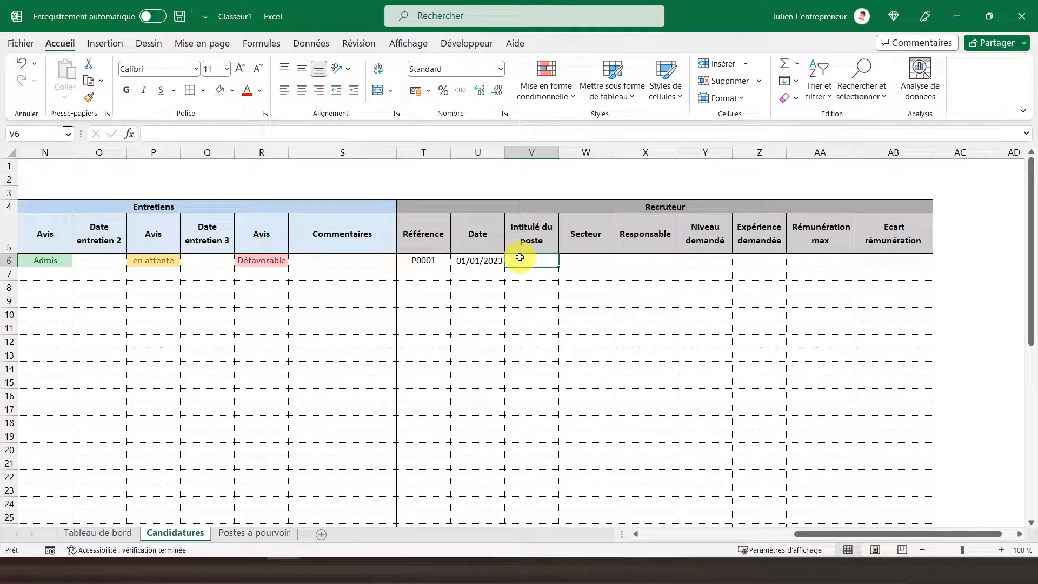
type("=rec")
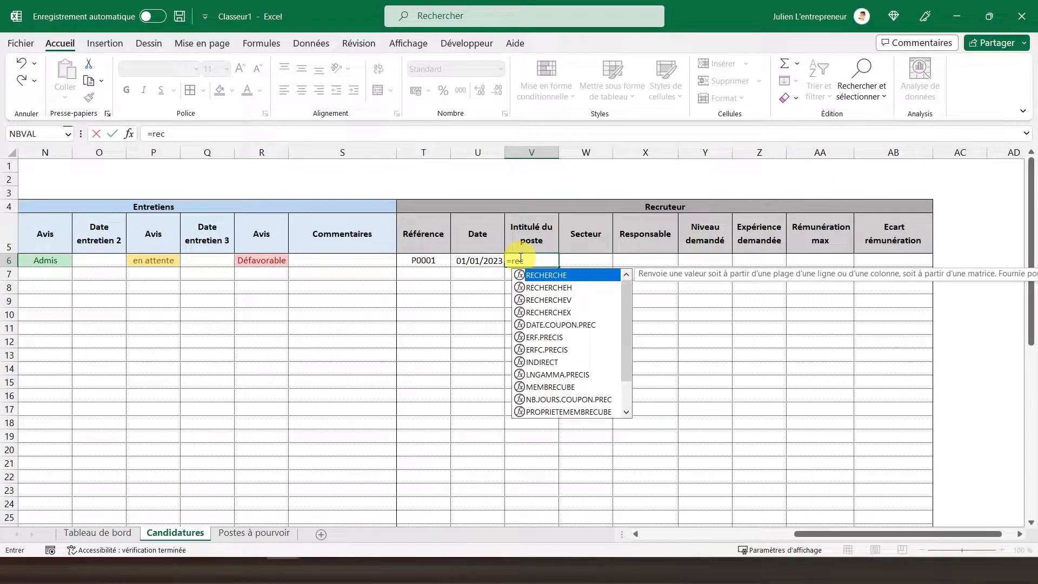
type("herchev(")
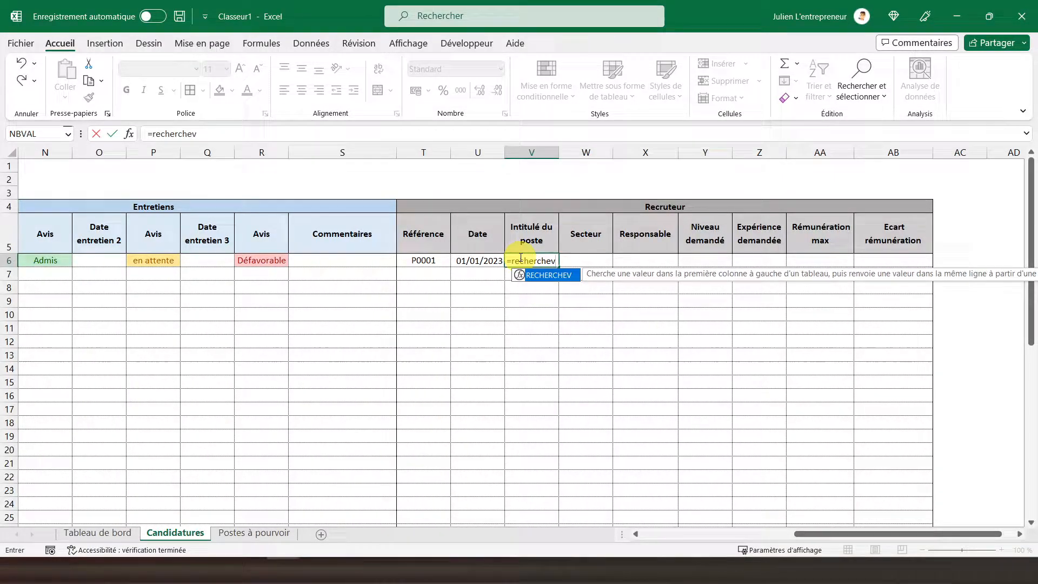
left_click(428, 262)
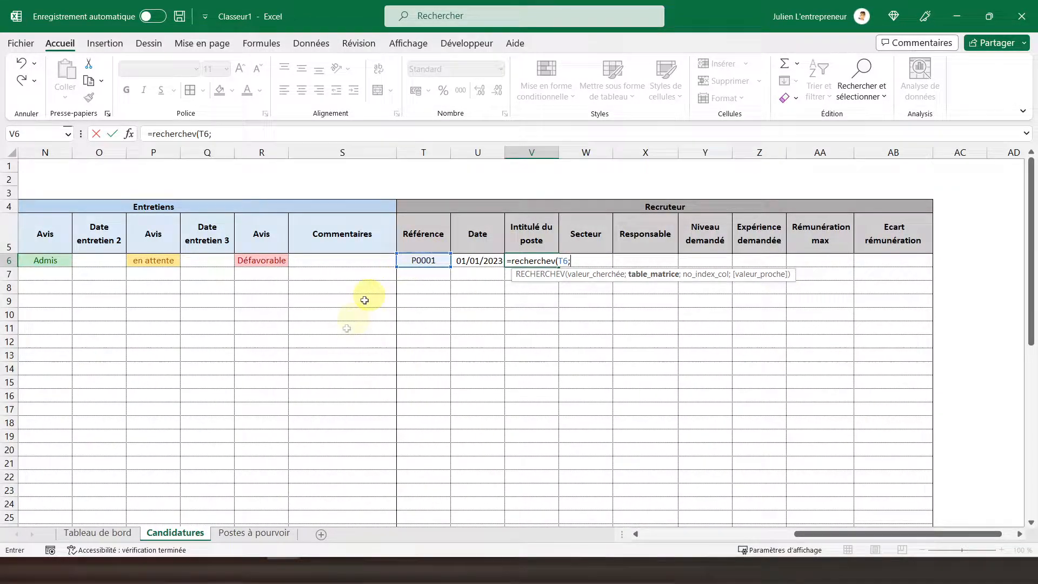
left_click(254, 533)
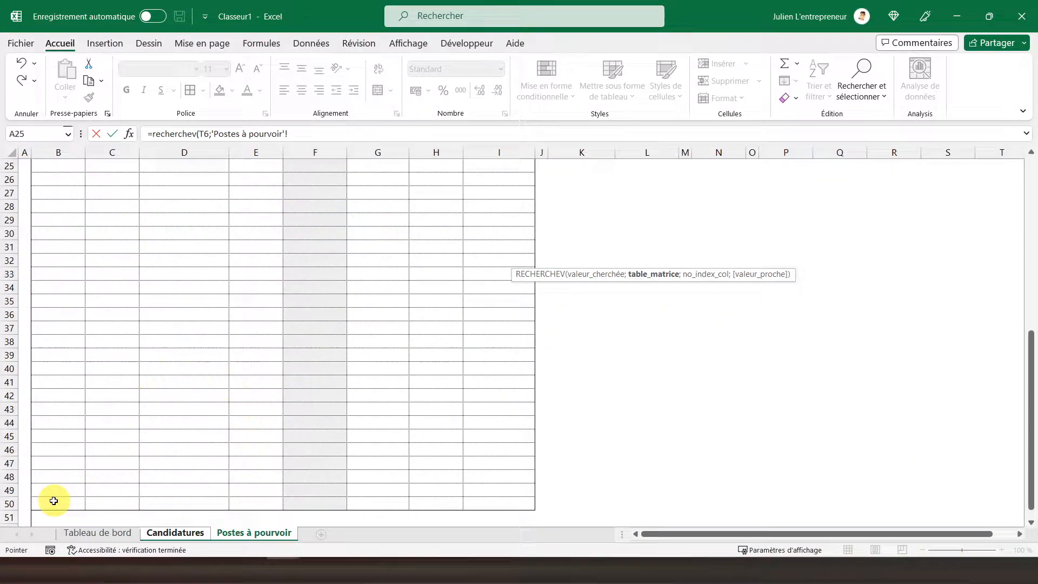
left_click_drag(50, 503, 479, 248)
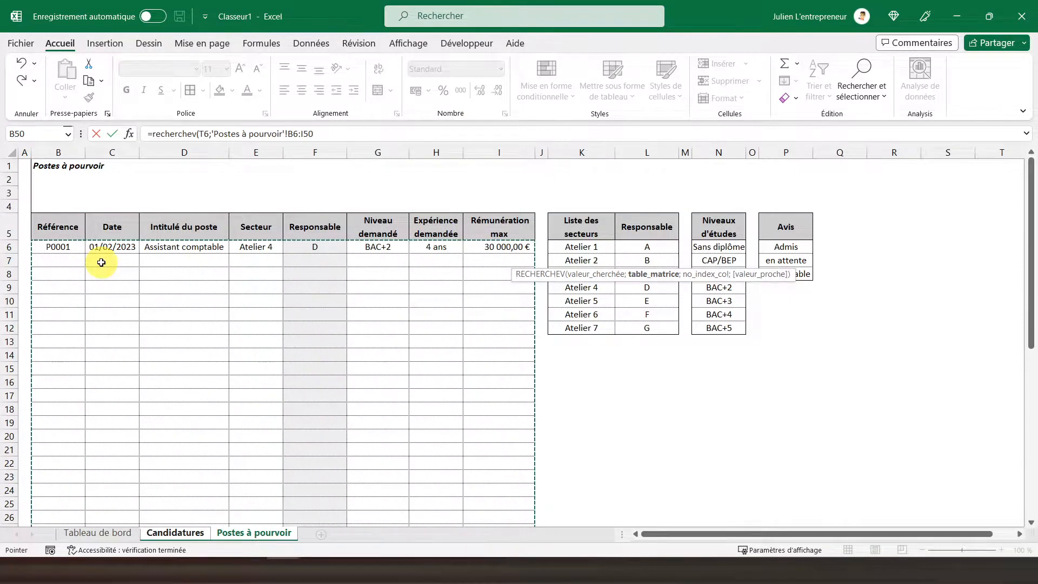
type(";2")
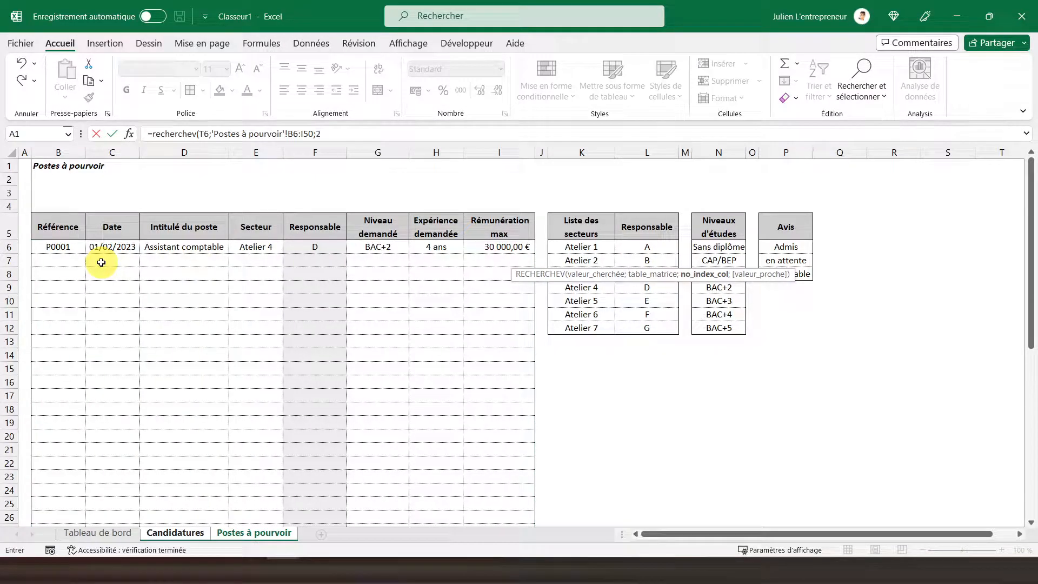
type(";")
double_click(263, 180)
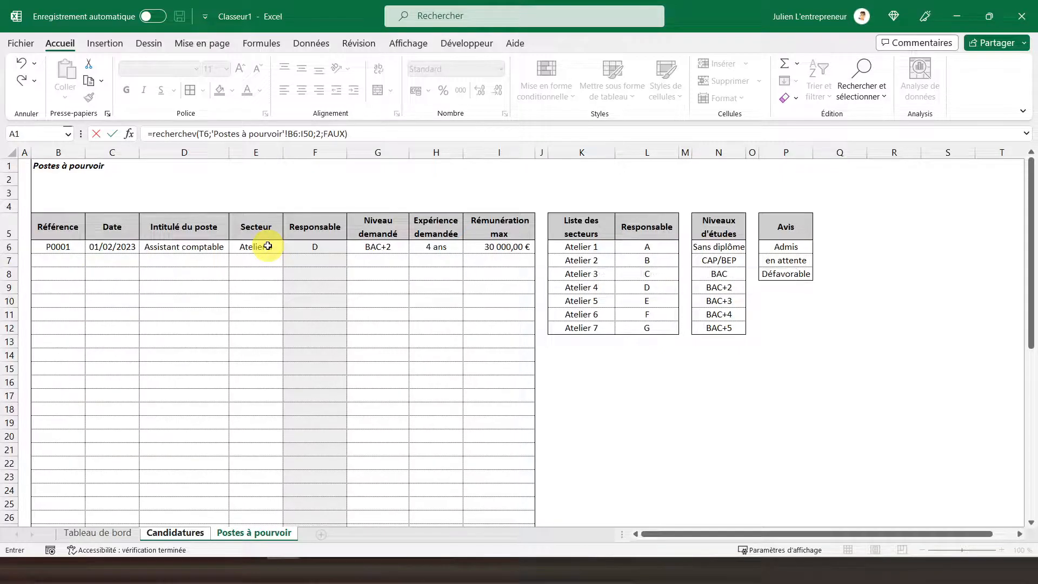
key("Return")
Step: Format the whole Intitulé du poste column V as Date, using the *14/03/2012 type
left_click(510, 260)
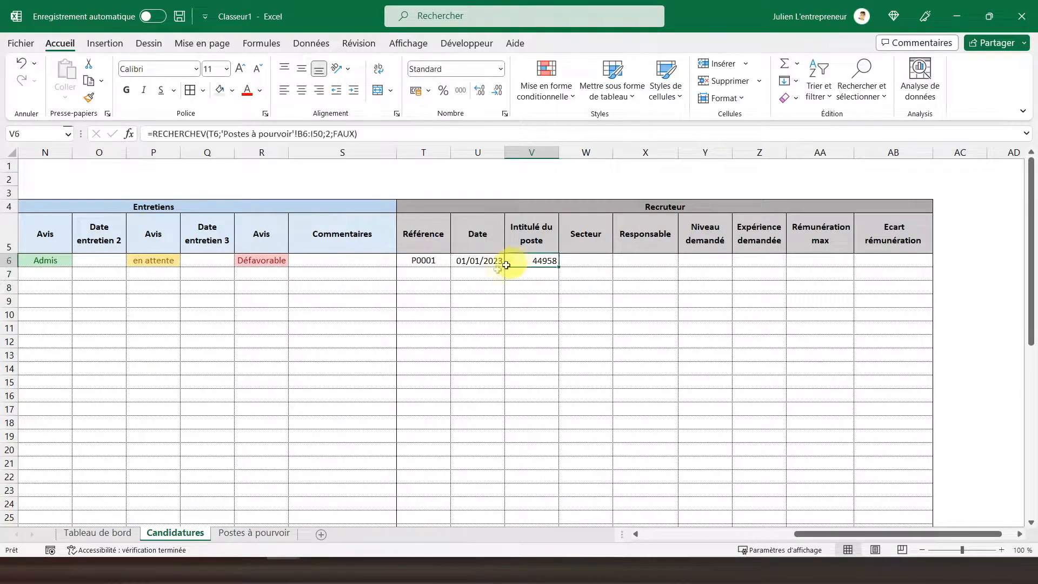
left_click(527, 147)
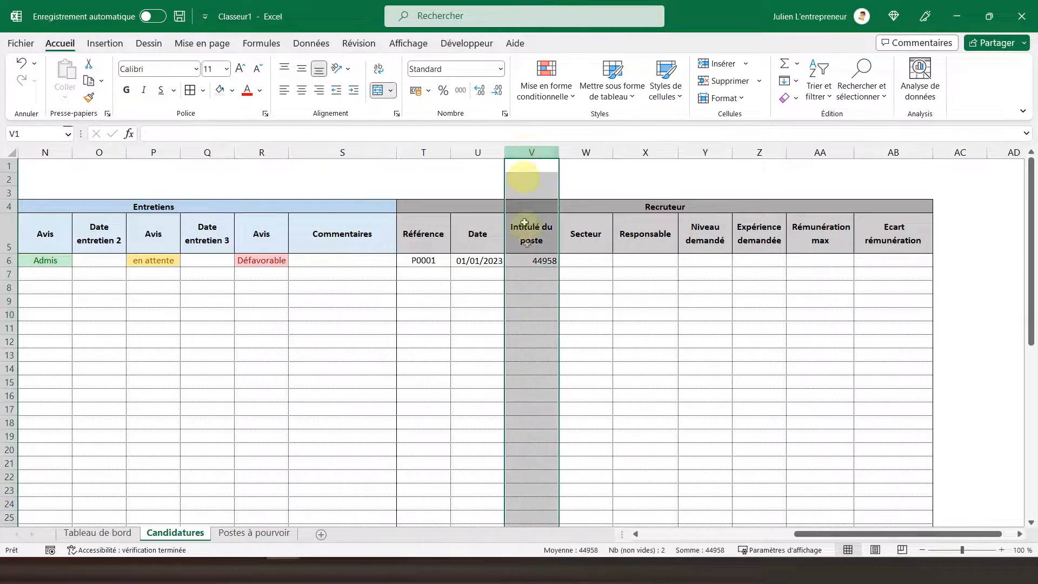
right_click(530, 275)
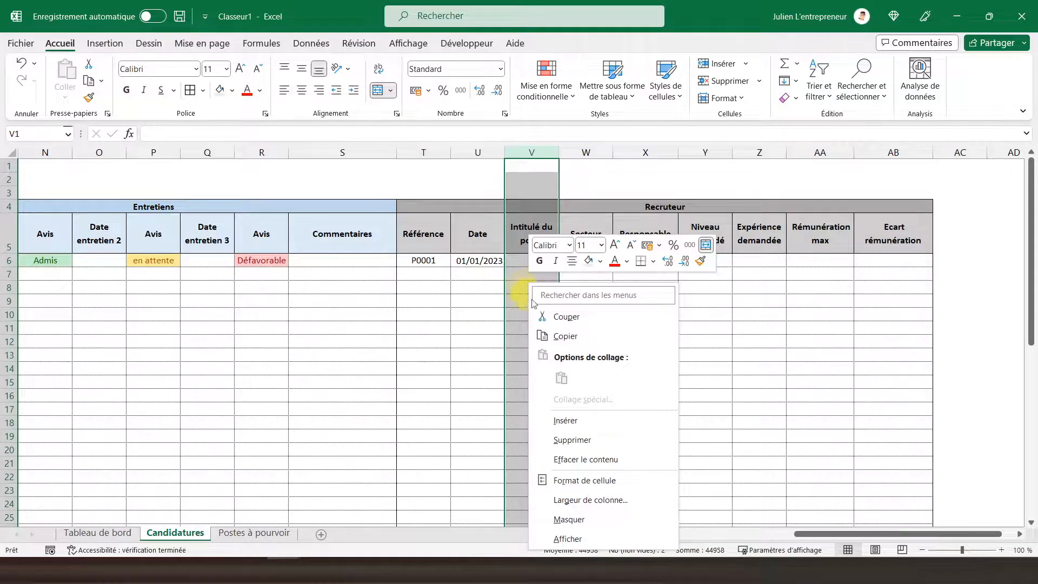
left_click(568, 479)
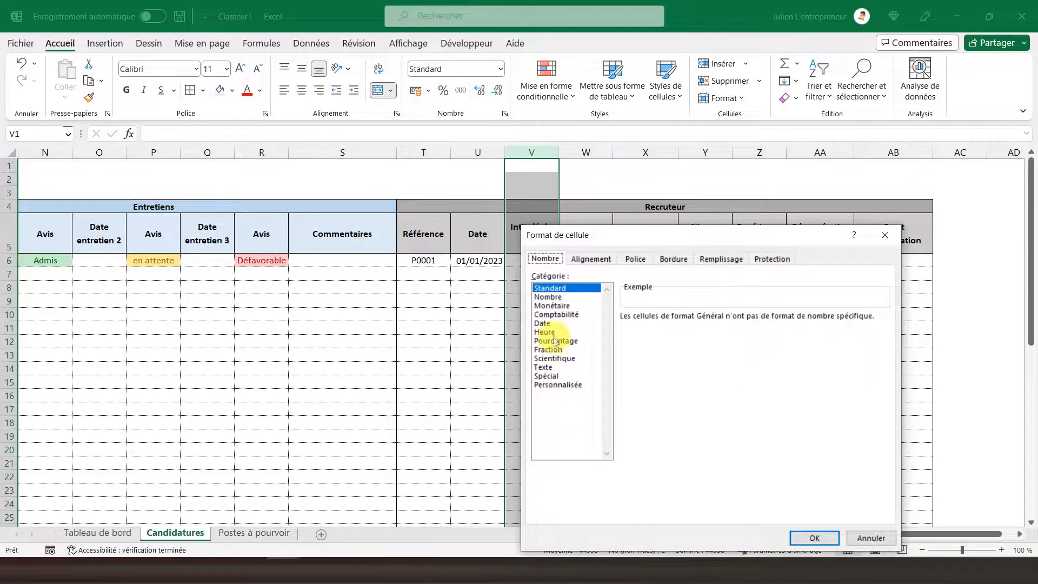
left_click(543, 324)
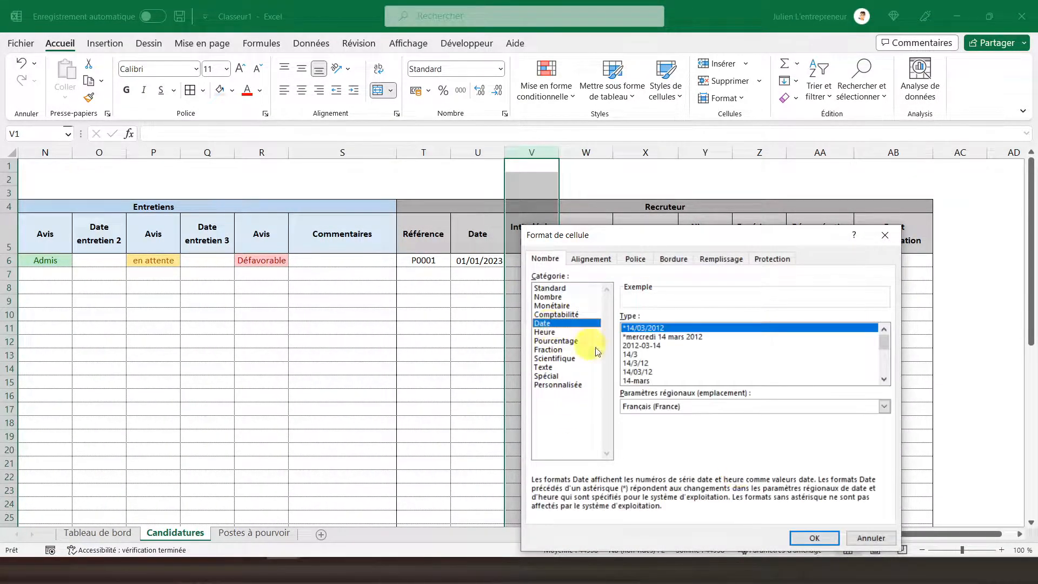
left_click(814, 538)
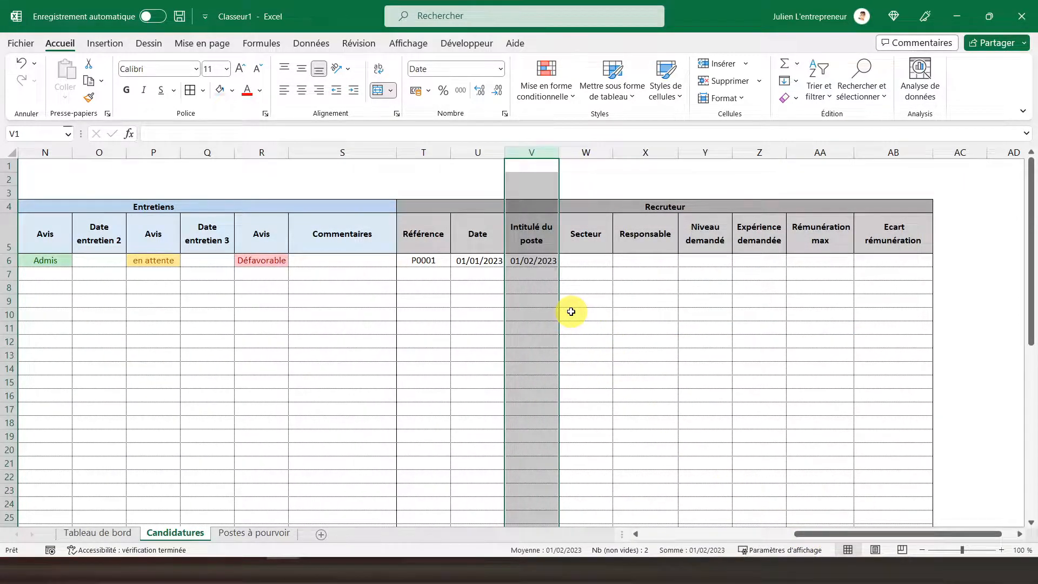
Step: Wrap the V6 lookup formula in SIERREUR with an empty text "" as the error value
left_click(530, 261)
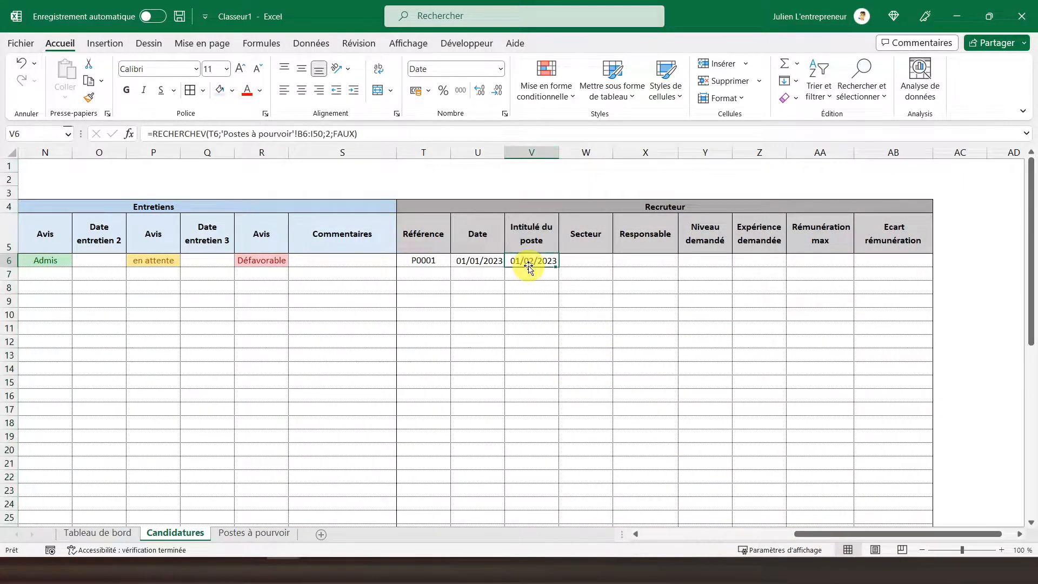
left_click(152, 134)
type("sierreu")
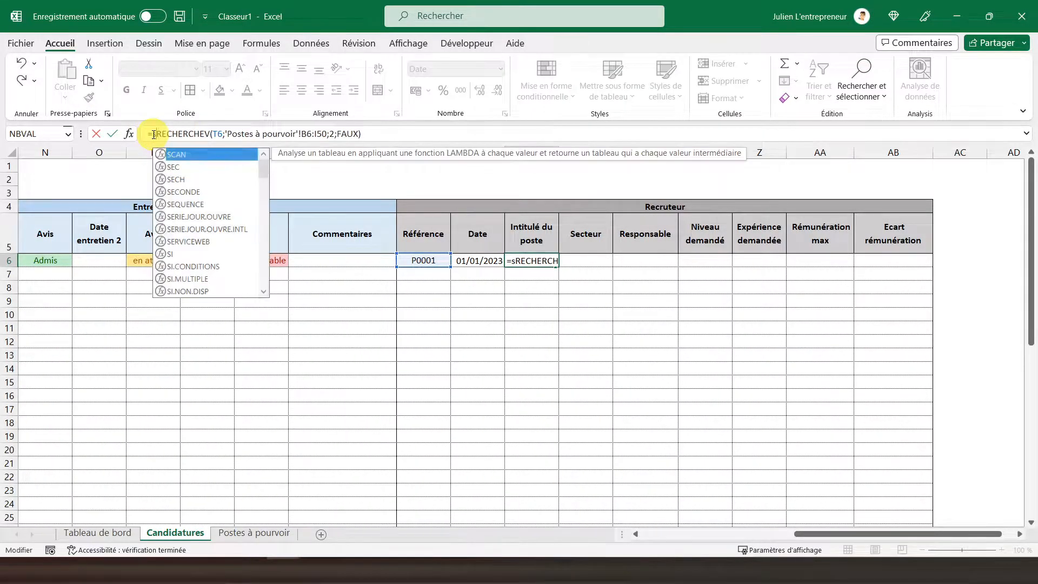
type("r")
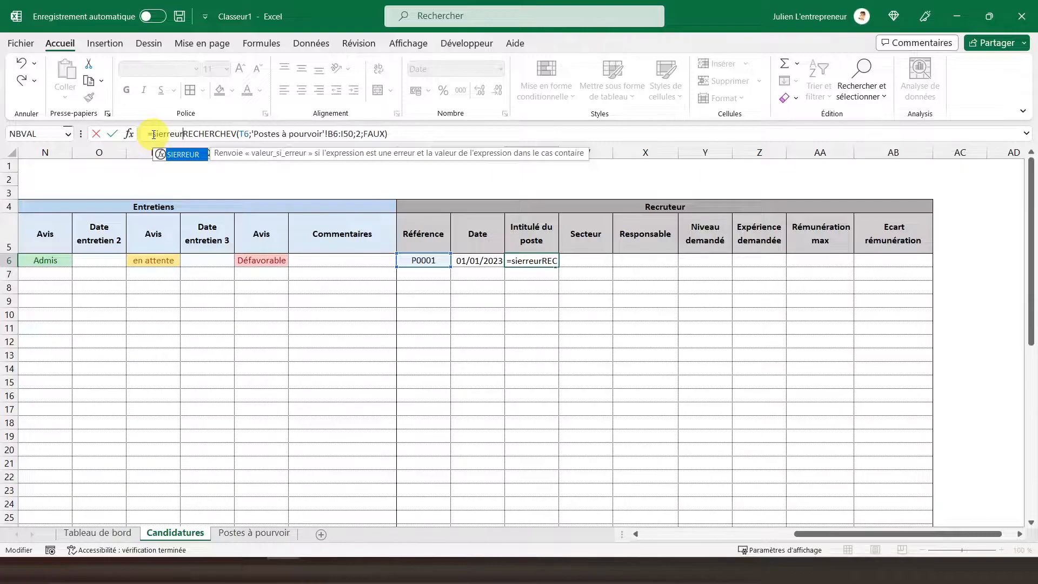
type("(")
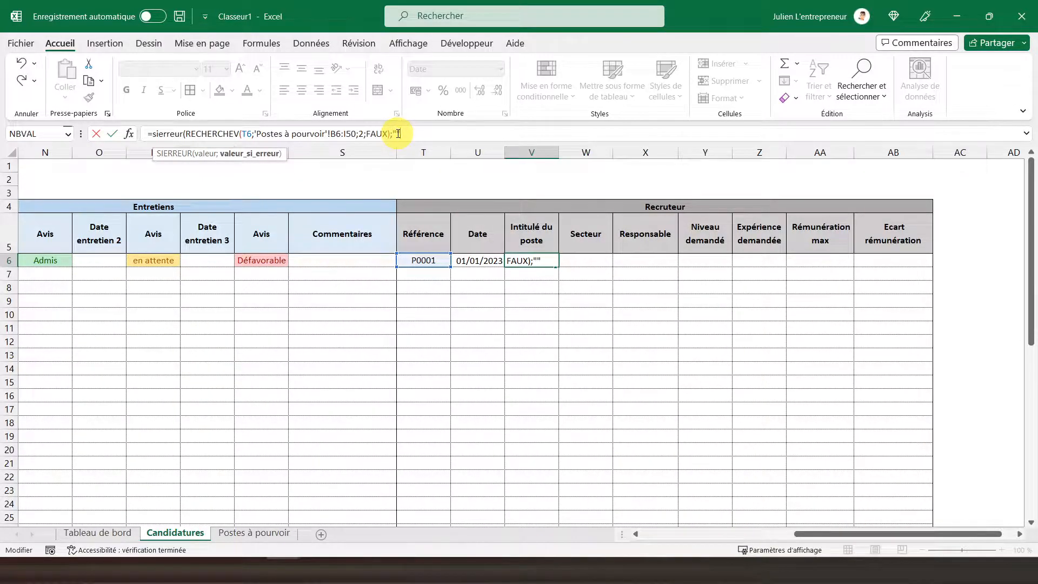
type(")")
key("Return")
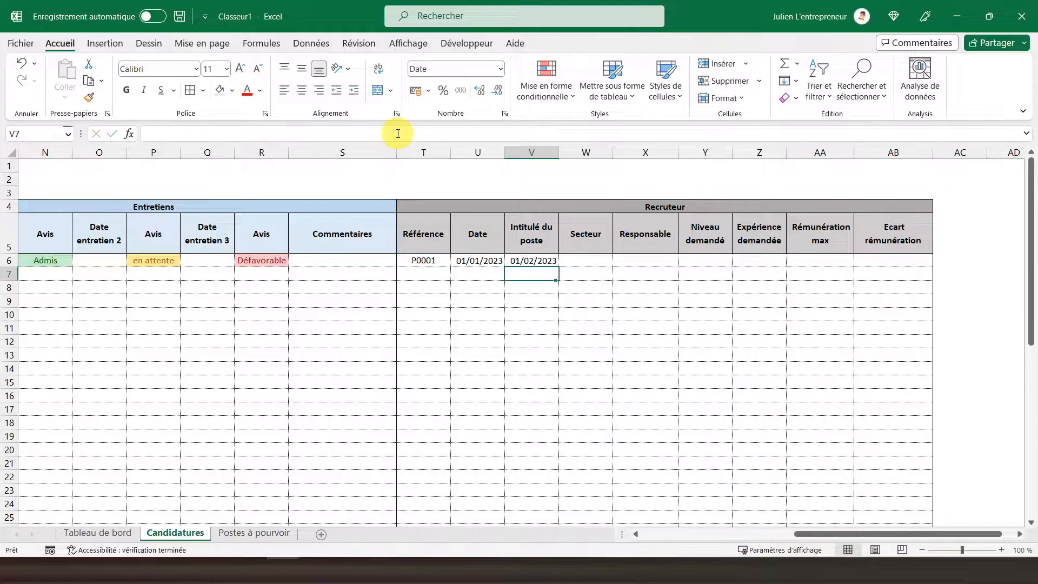
Step: Make the lookup table range in the V6 formula absolute as $B$6:$I$50
left_click(539, 260)
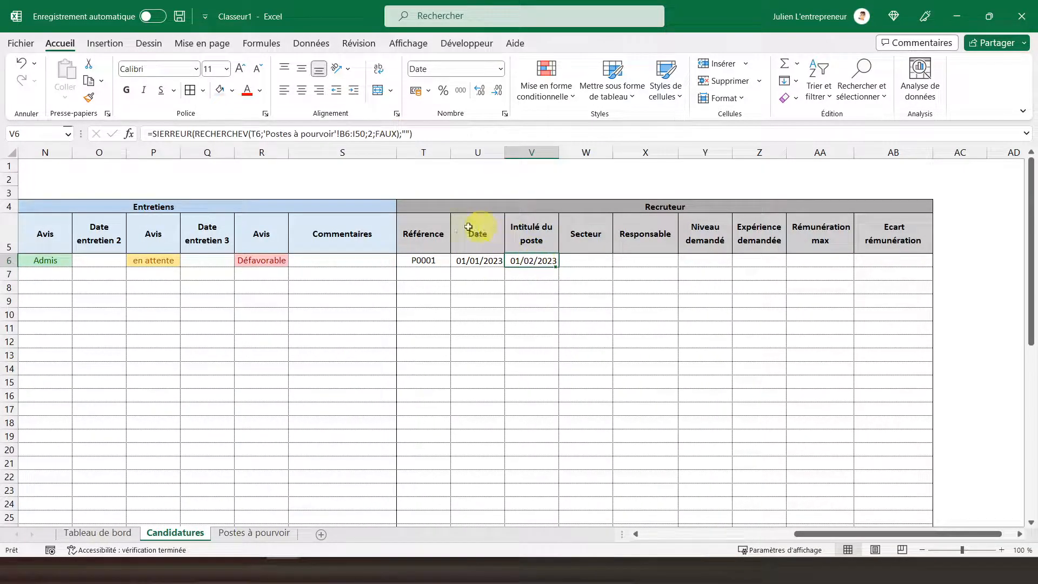
left_click(344, 135)
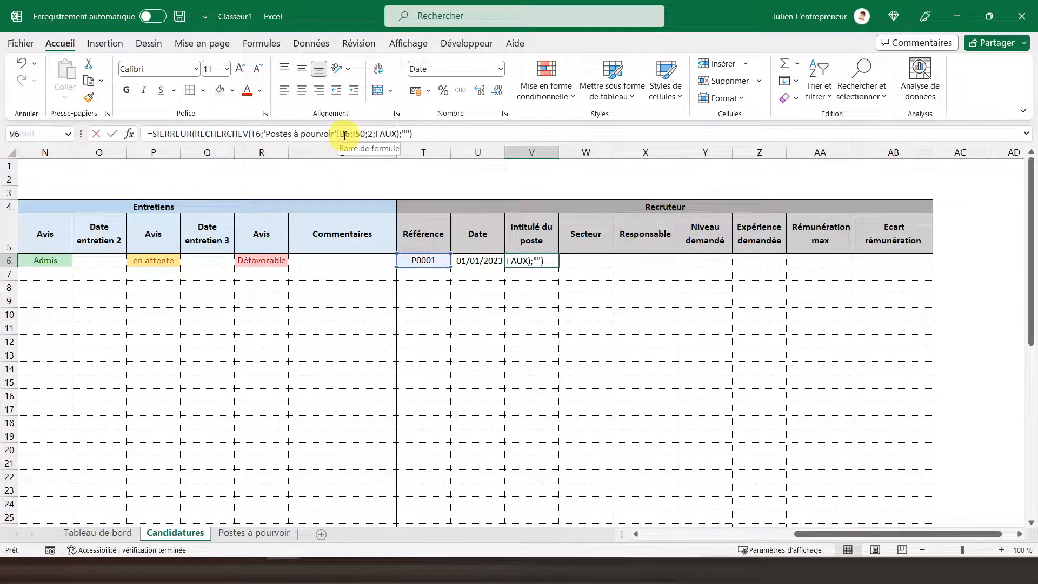
key("F4")
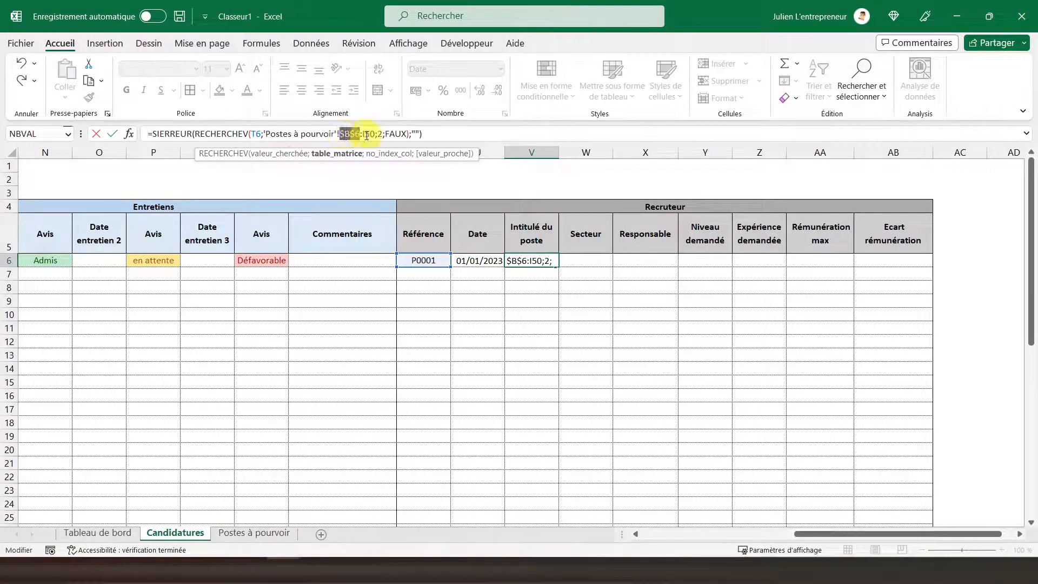
left_click(367, 135)
key("F4")
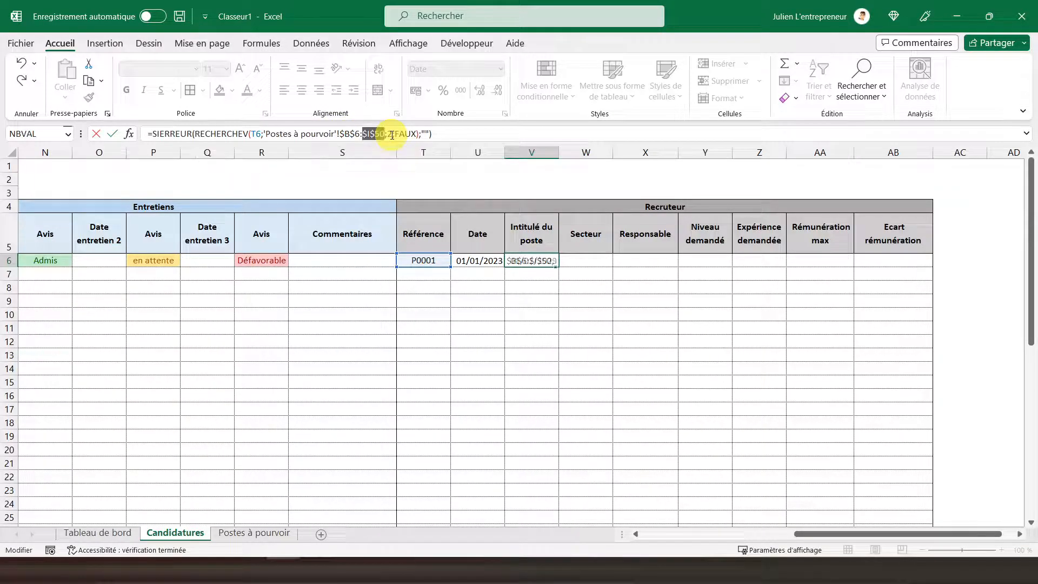
key("Return")
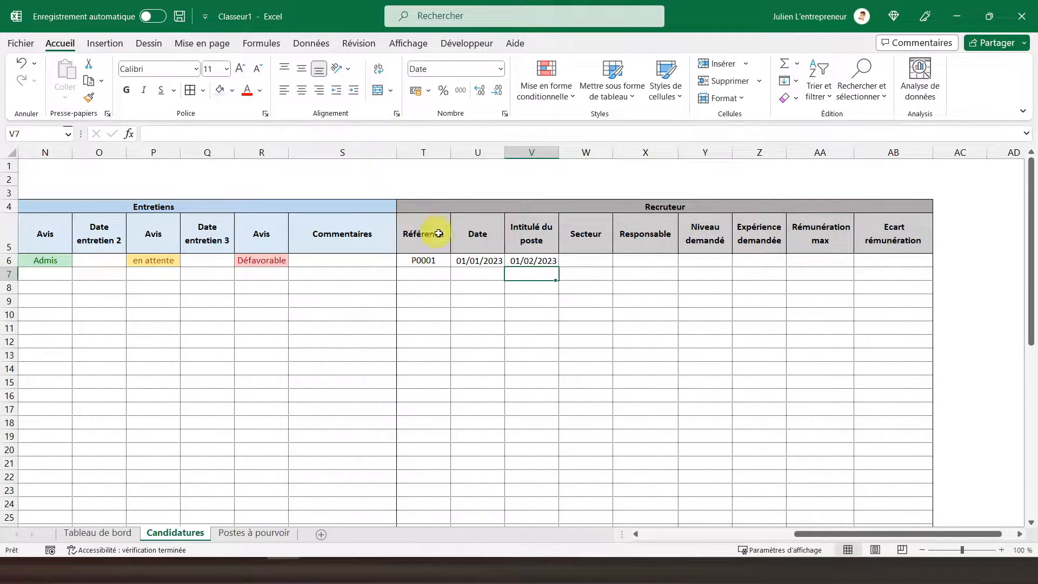
Step: Copy V6 and paste only its formula into V7:V50
right_click(523, 258)
left_click(541, 197)
key("Down")
left_click_drag(540, 364, 538, 505)
right_click(537, 402)
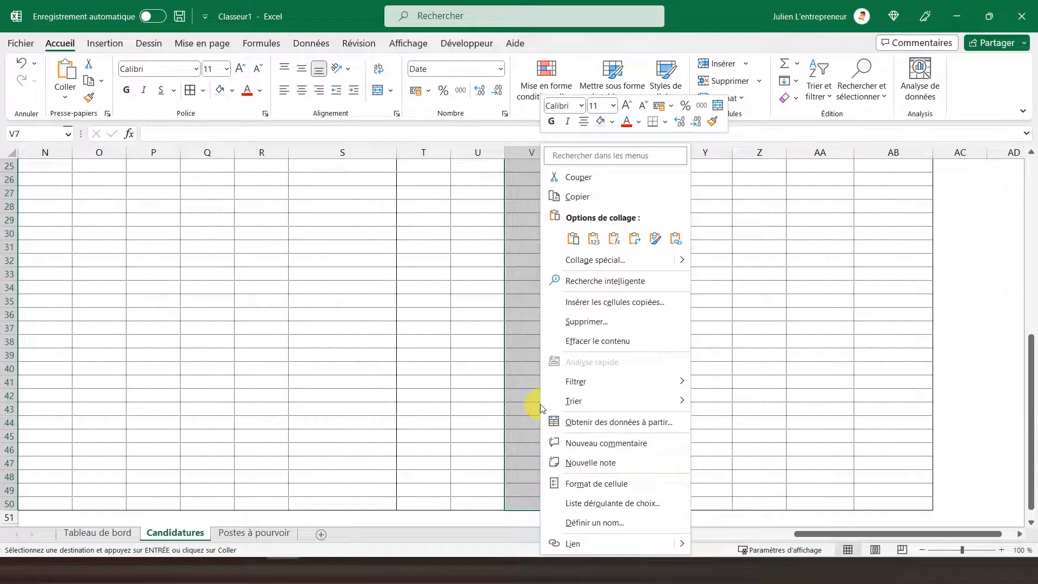
left_click(610, 241)
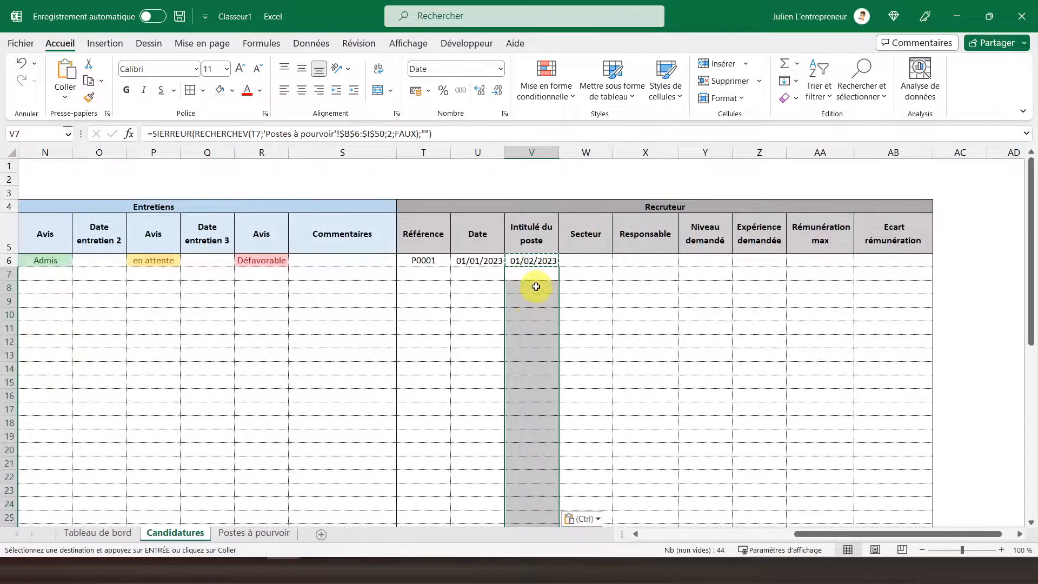
left_click(532, 272)
Step: Try to fill the V6 formula across to AA6 and inspect the reference used in W6
left_click(574, 261)
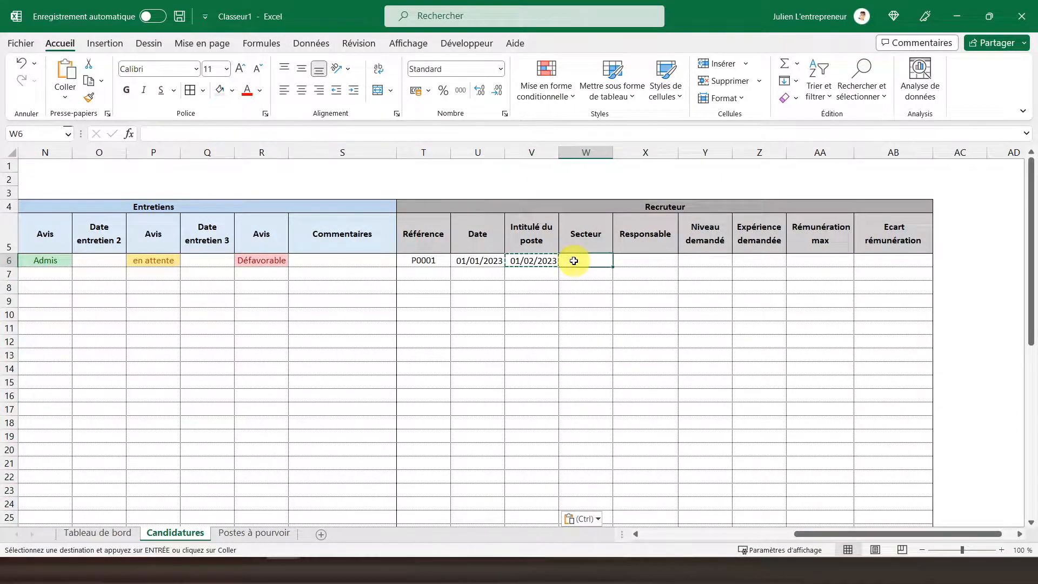
left_click(545, 263)
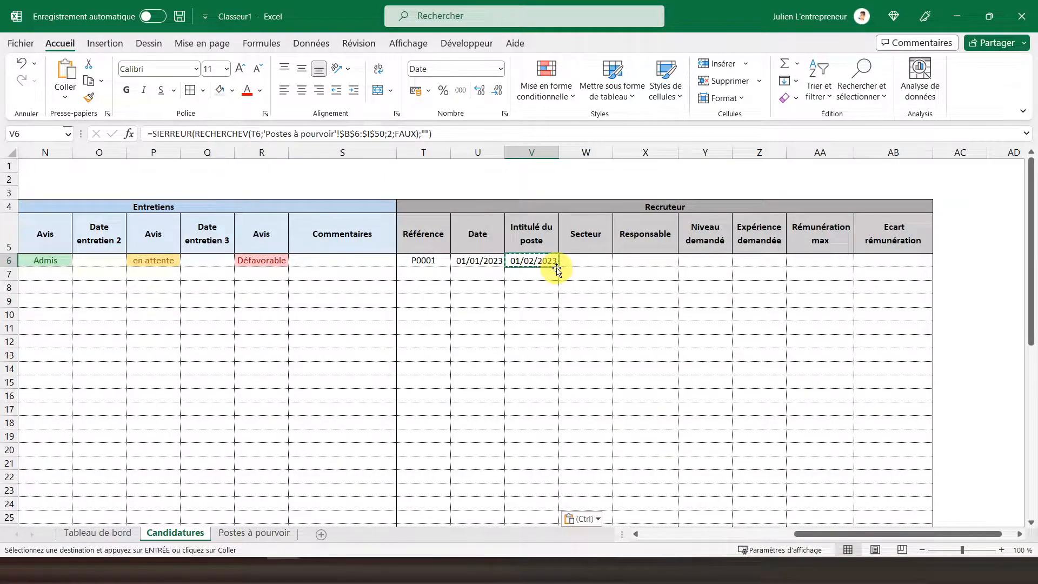
left_click_drag(558, 266, 826, 268)
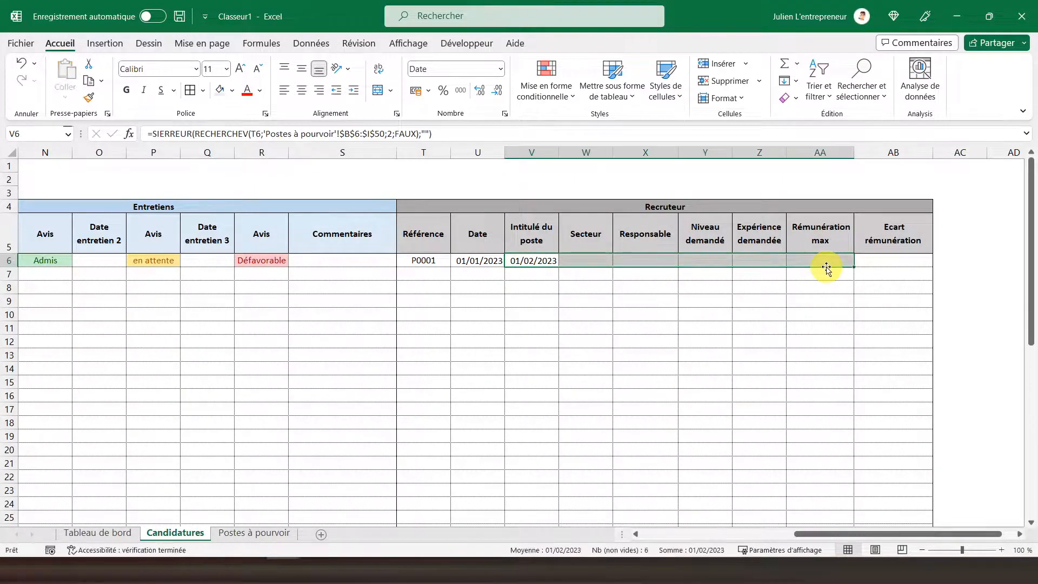
left_click(580, 260)
left_click(500, 133)
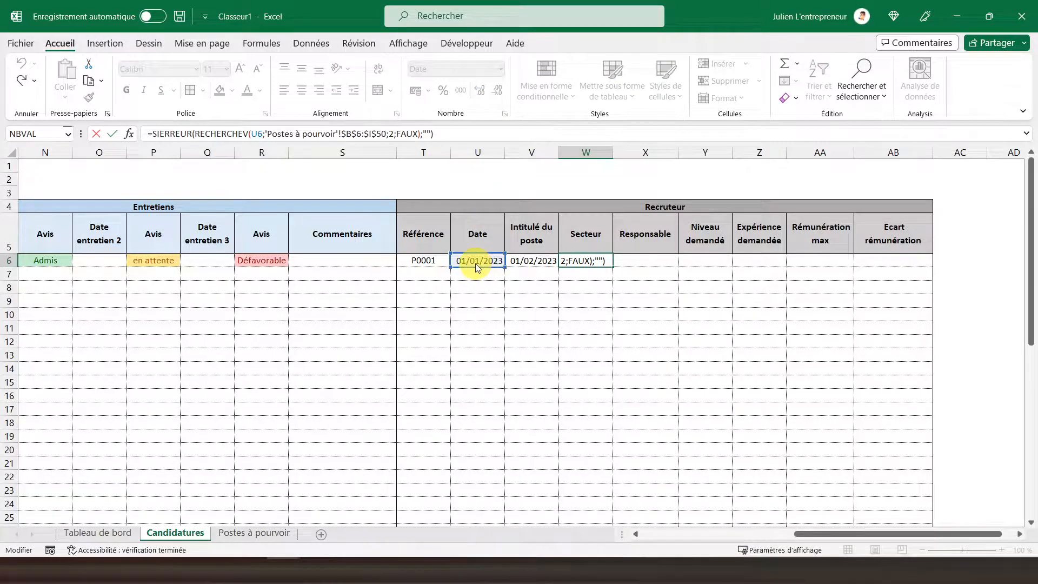
key("Return")
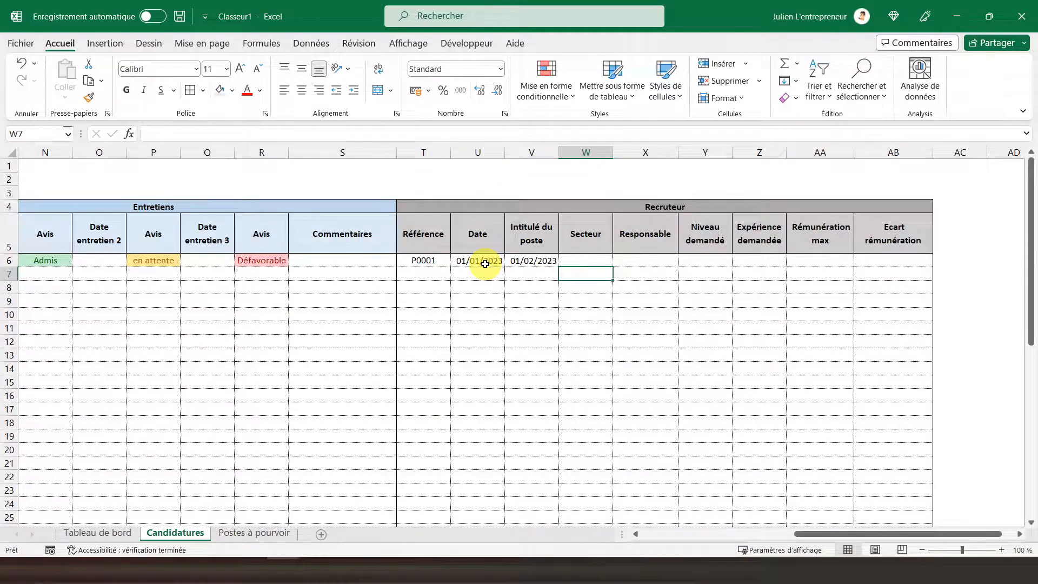
Step: Anchor the lookup value in the V6 formula as $T6 and fill the formula across to AA6
left_click(527, 261)
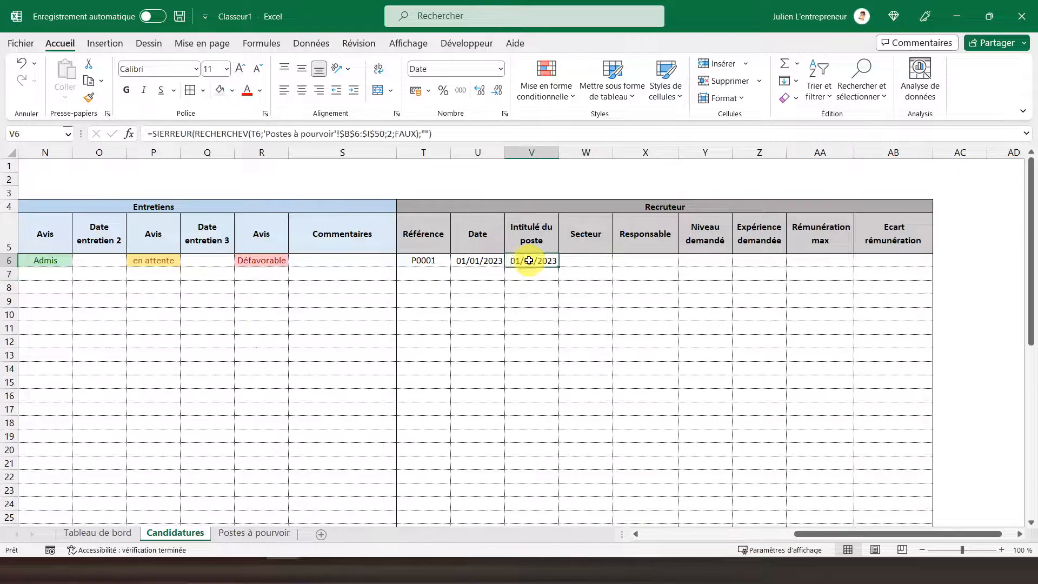
left_click(252, 135)
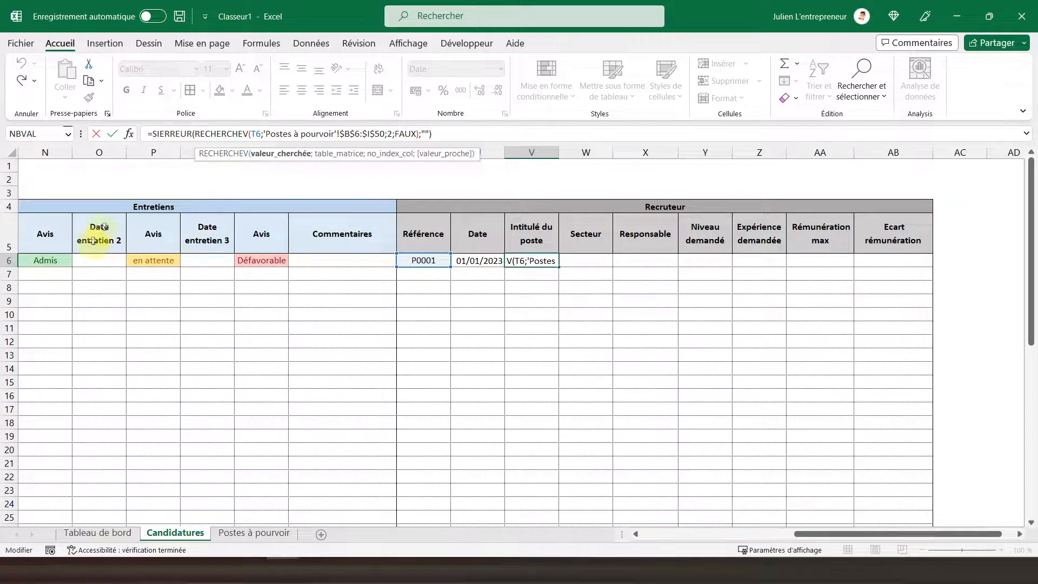
type("$")
key("Return")
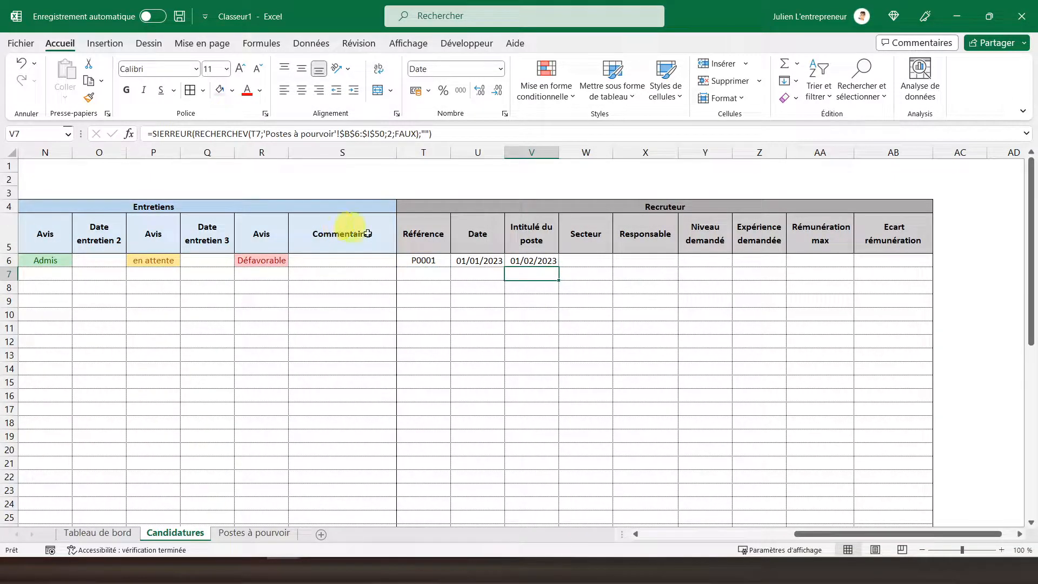
left_click(546, 262)
left_click_drag(558, 267, 826, 270)
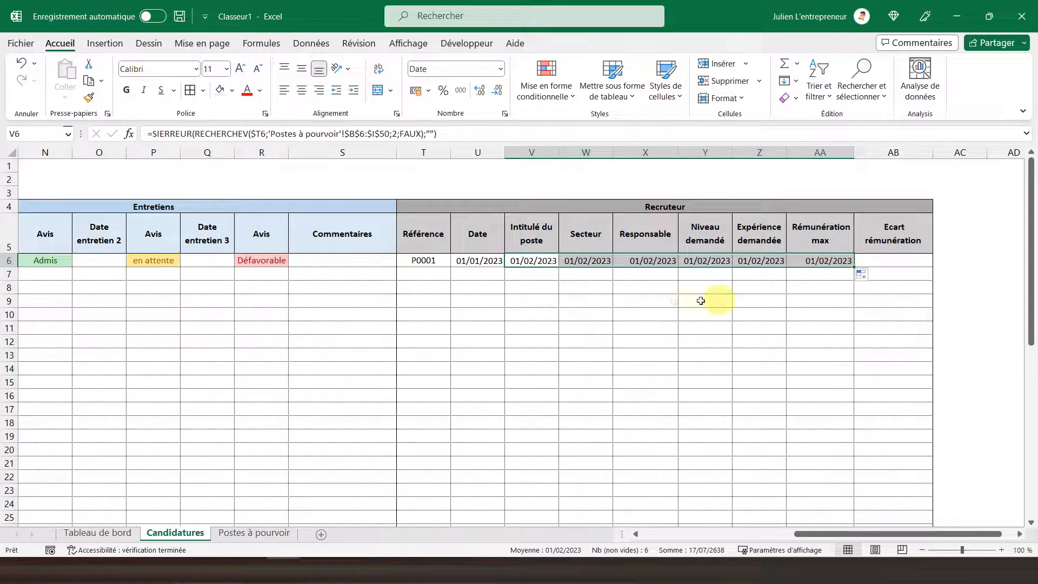
Step: Set the column index in the W6 lookup formula under Secteur to 3
left_click(575, 262)
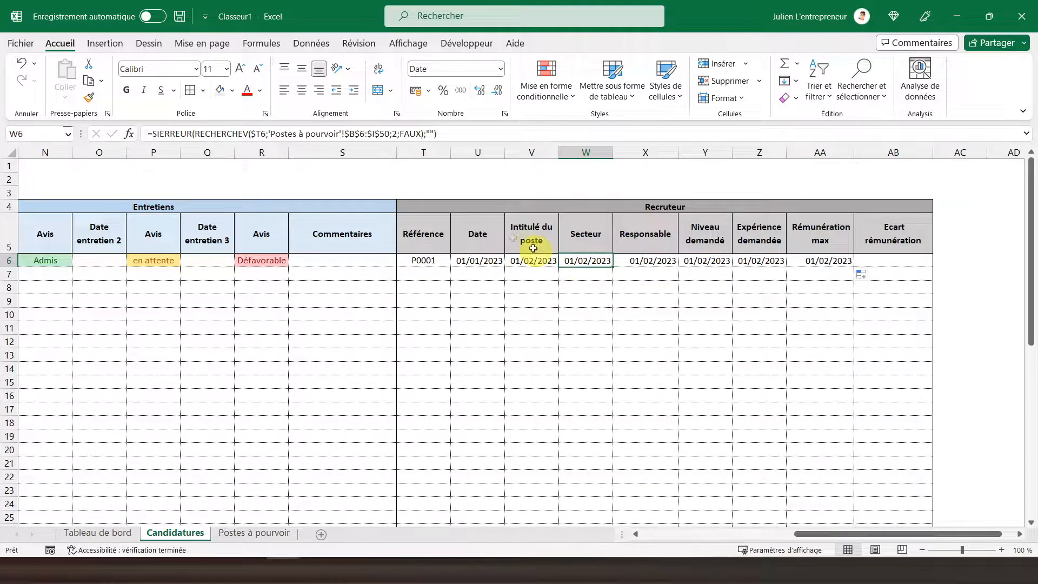
left_click(393, 134)
double_click(395, 134)
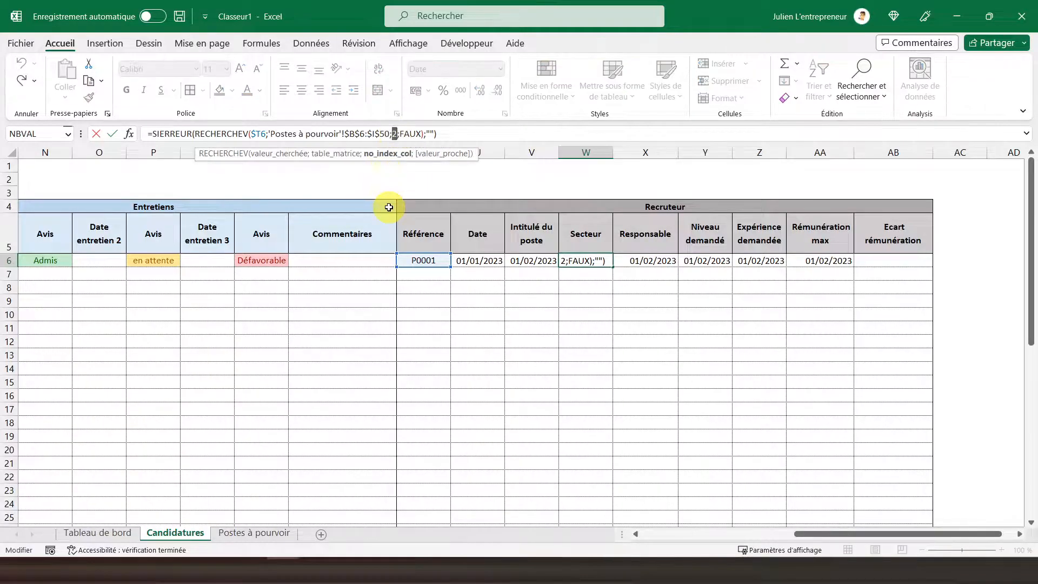
type("3")
key("Return")
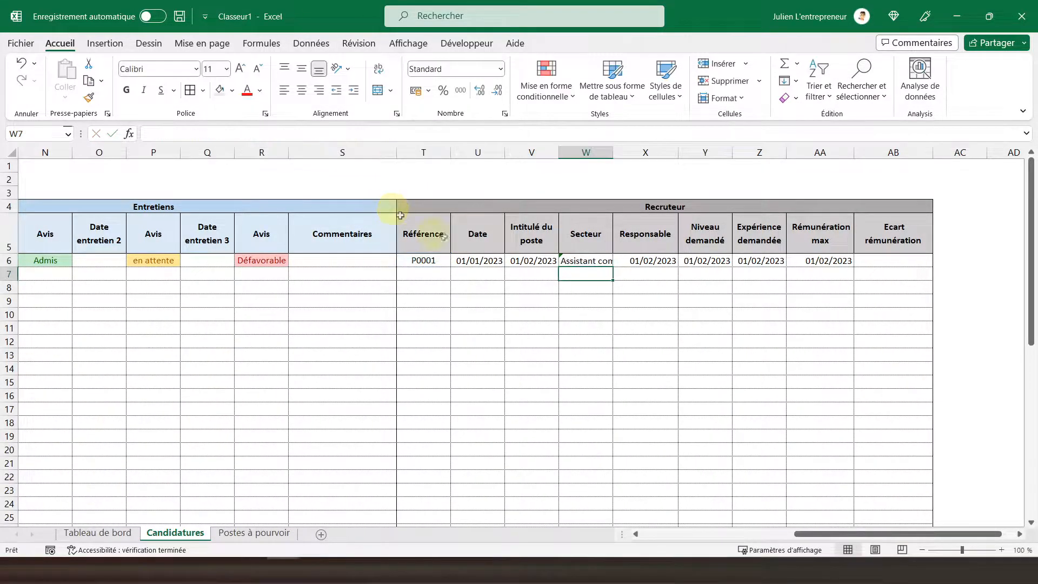
Step: Set the column index in the V6 lookup formula to 3 and widen column V to fit the job title
left_click(554, 265)
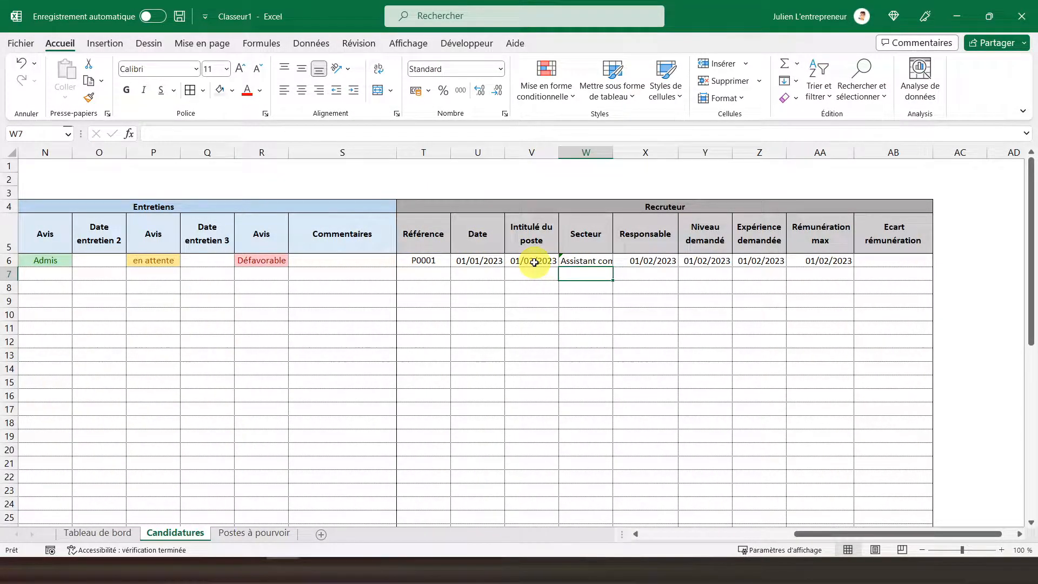
double_click(397, 133)
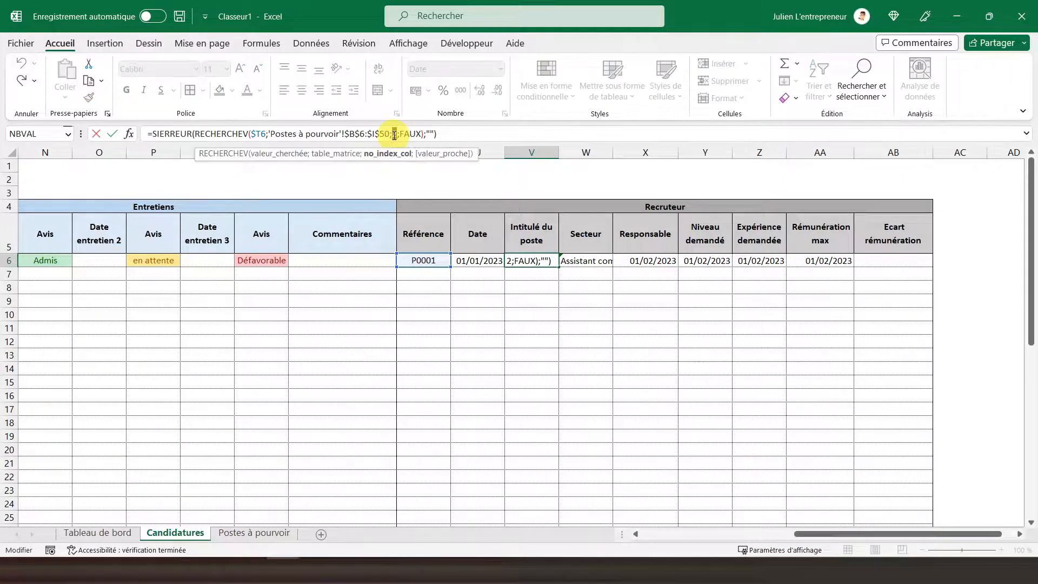
type("3")
key("Return")
left_click_drag(558, 152, 591, 153)
Step: Set the column index in the W6 lookup formula to 4 to return the Secteur
left_click(618, 262)
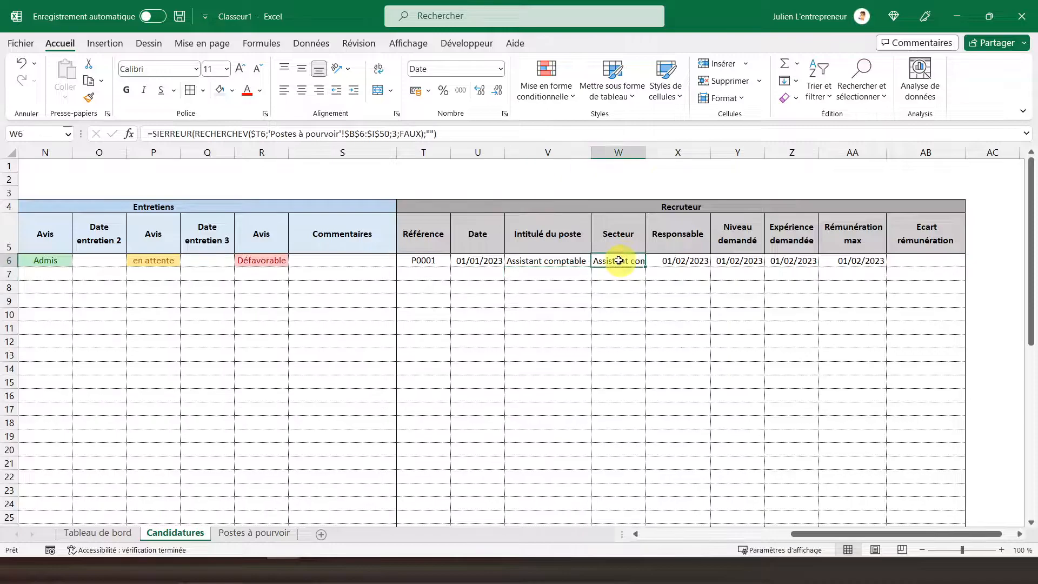
double_click(396, 134)
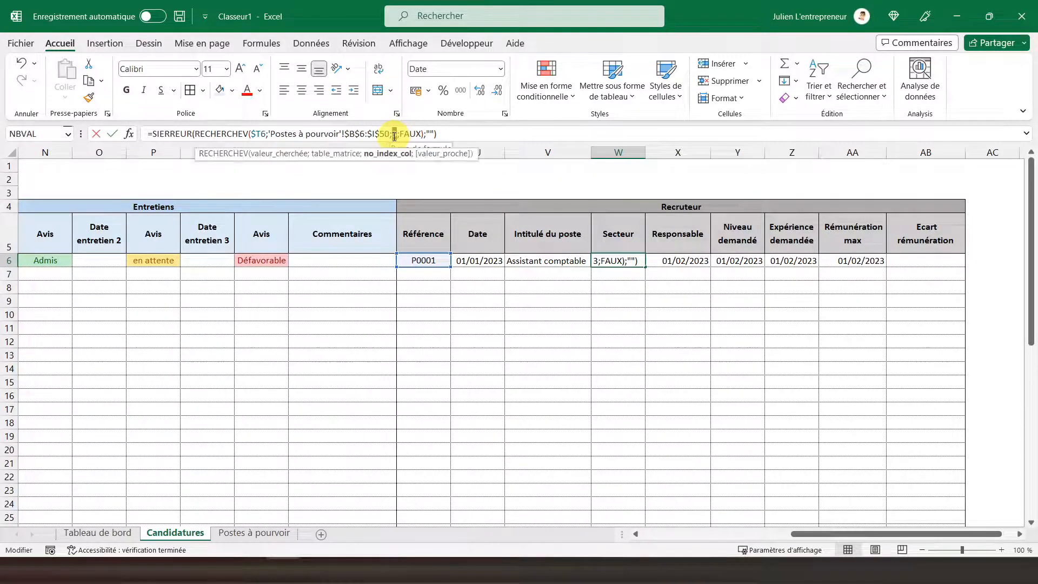
type("4")
key("Return")
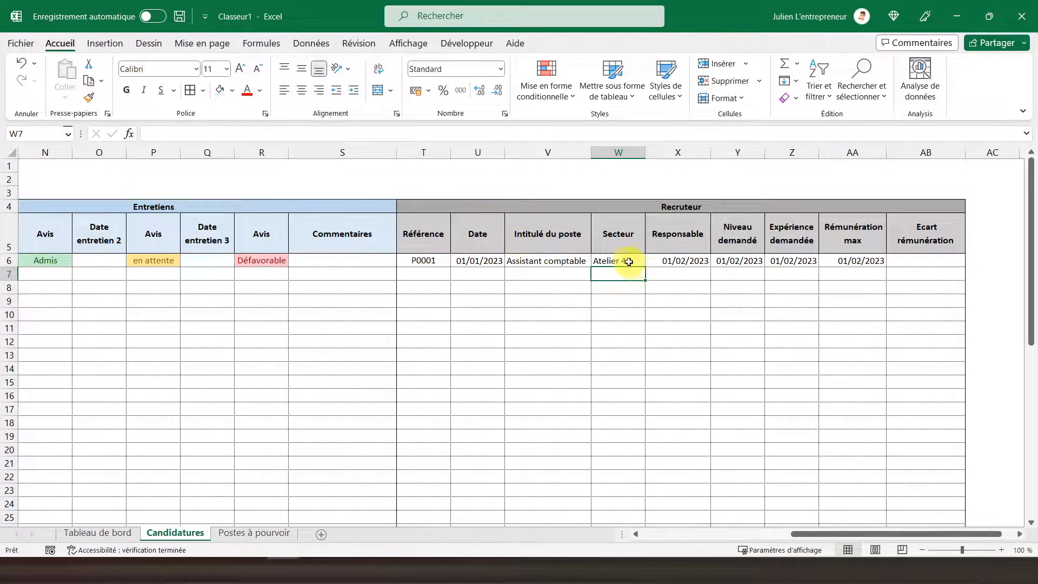
Step: Centre the contents of columns V and W horizontally and vertically
left_click(618, 153)
left_click_drag(618, 153, 561, 153)
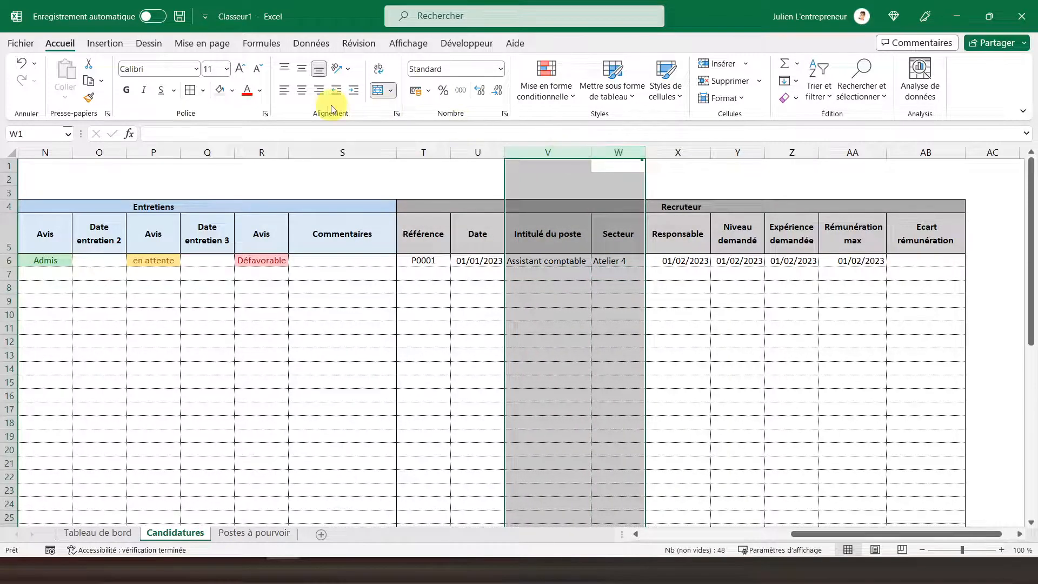
left_click(301, 90)
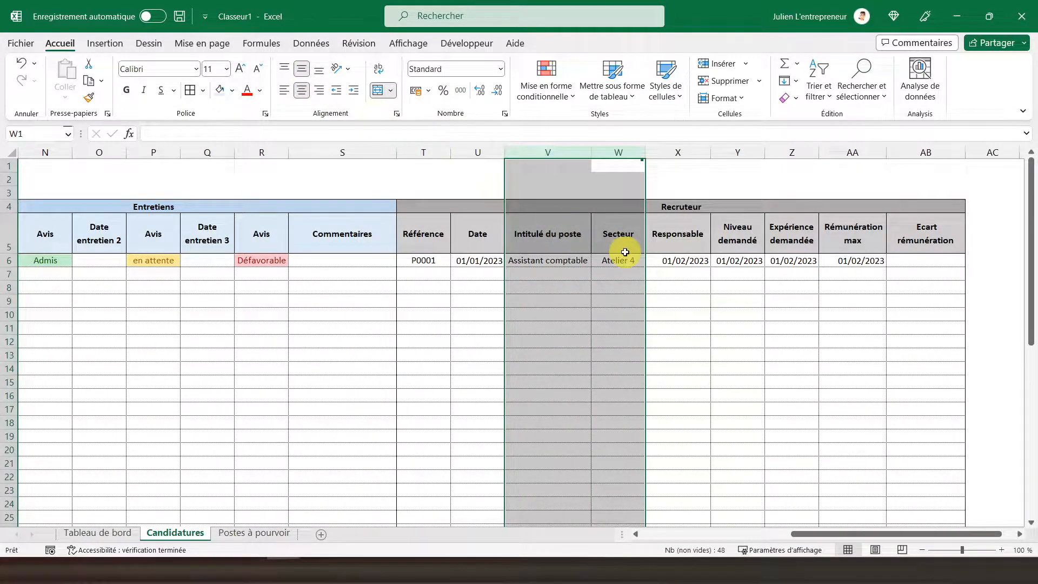
Step: Set the column index in the X6 lookup formula under Responsable to 5 and centre column X horizontally
left_click(673, 261)
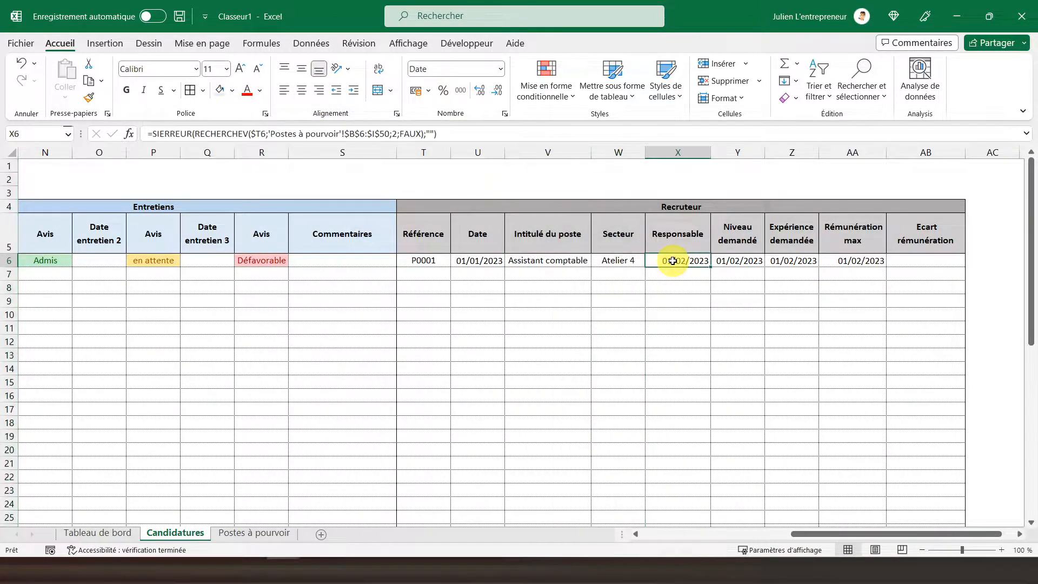
left_click(394, 134)
key("BackSpace")
type("5")
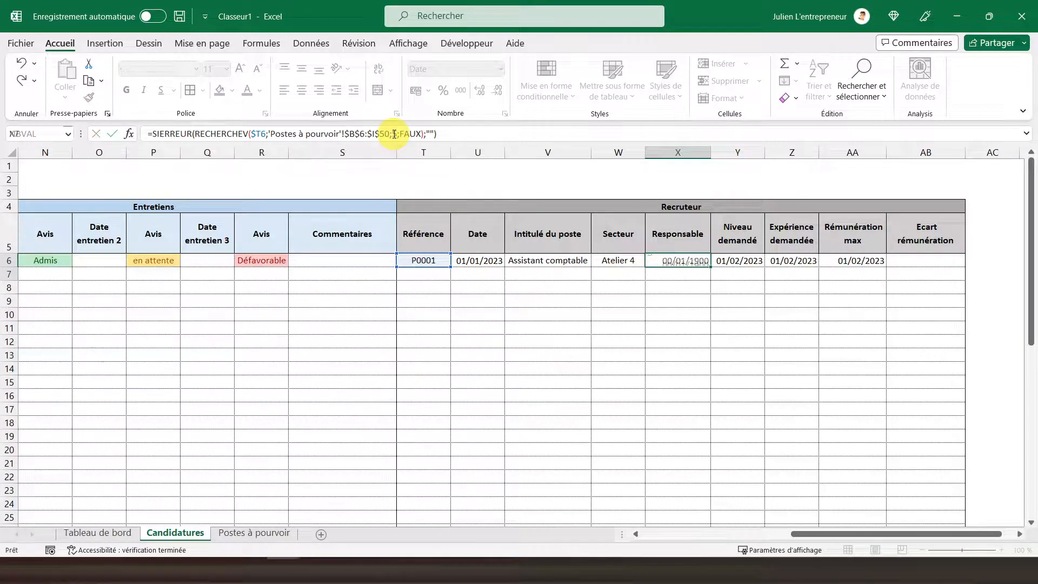
key("Return")
left_click(678, 260)
left_click(675, 153)
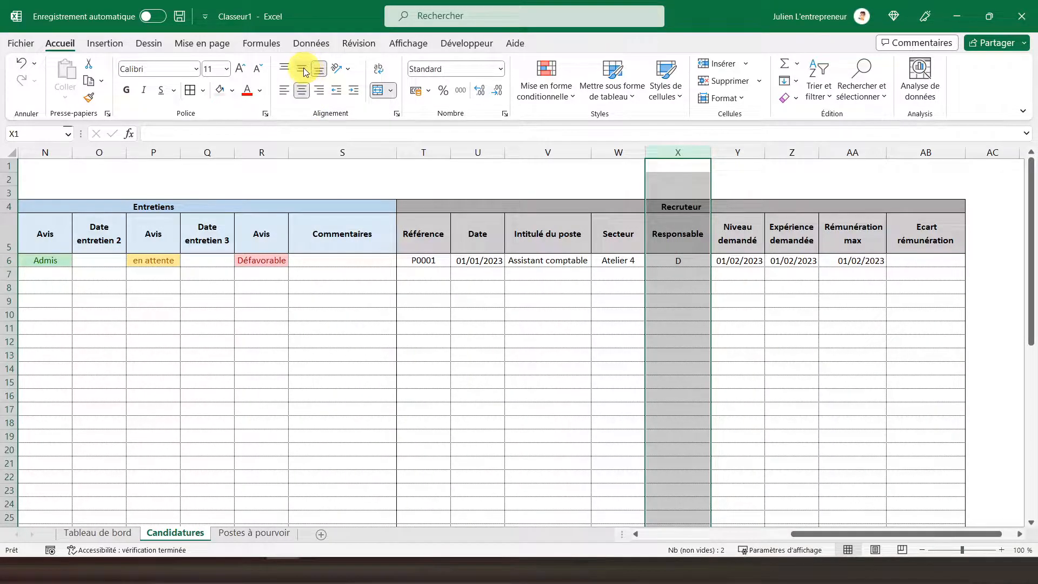
Step: Set the column index in the Y6 lookup formula under Niveau demandé to 6 and centre column Y horizontally
left_click(734, 262)
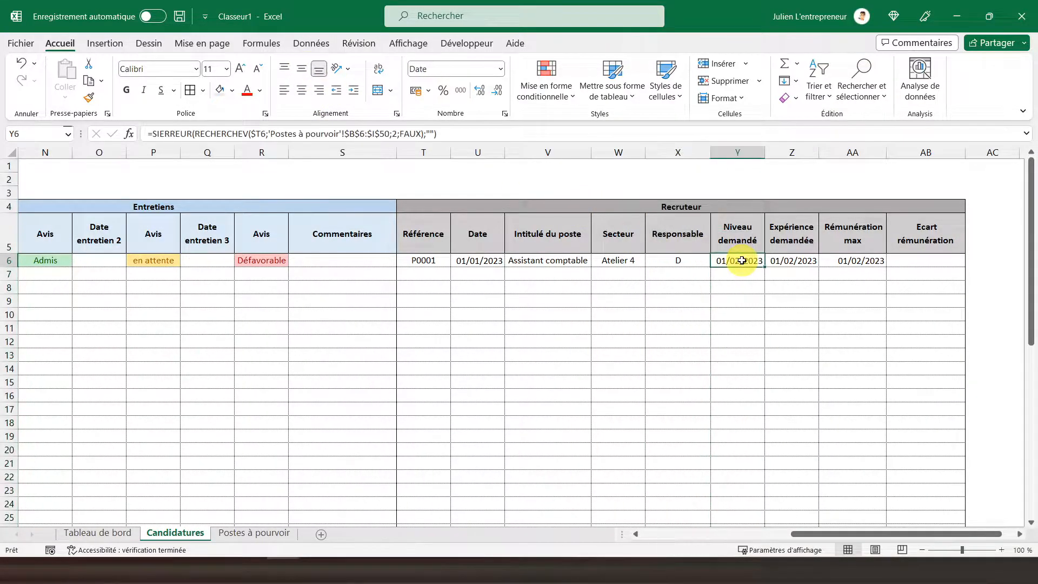
left_click(393, 134)
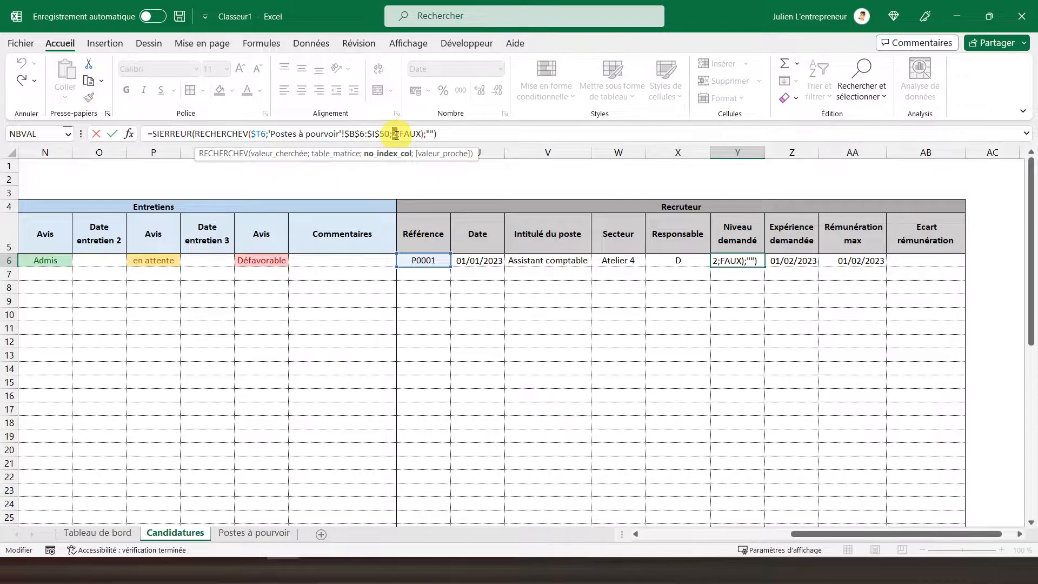
key("Return")
left_click(729, 261)
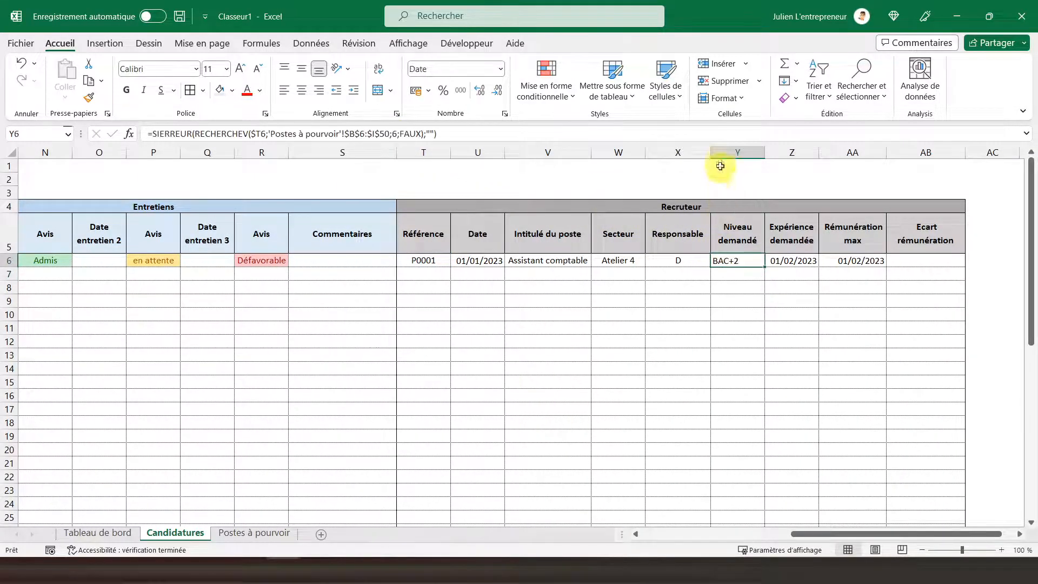
left_click(723, 152)
left_click(303, 87)
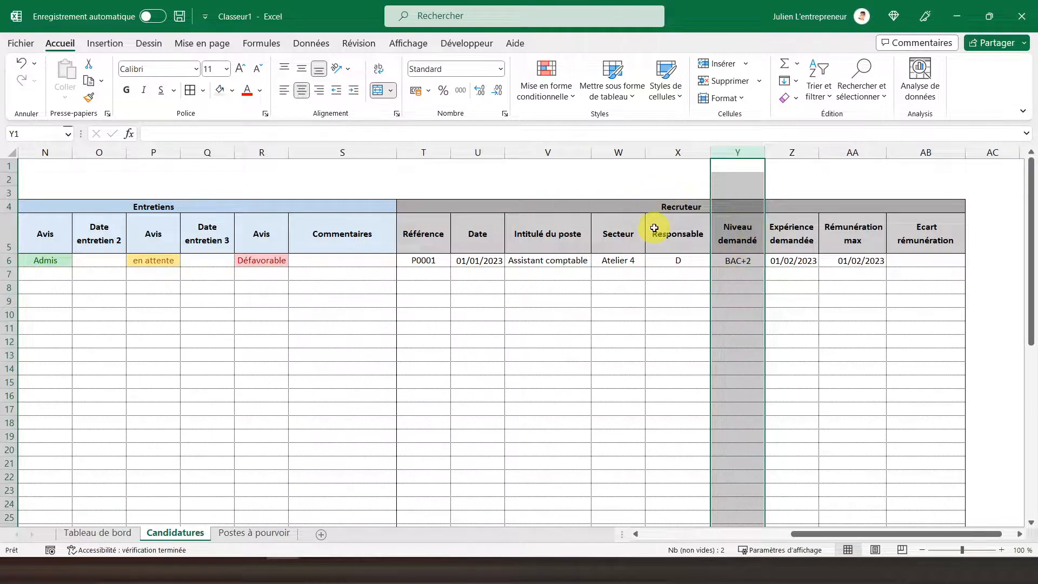
Step: Set the column index in the Z6 lookup formula under Expérience demandée to 7
left_click(798, 263)
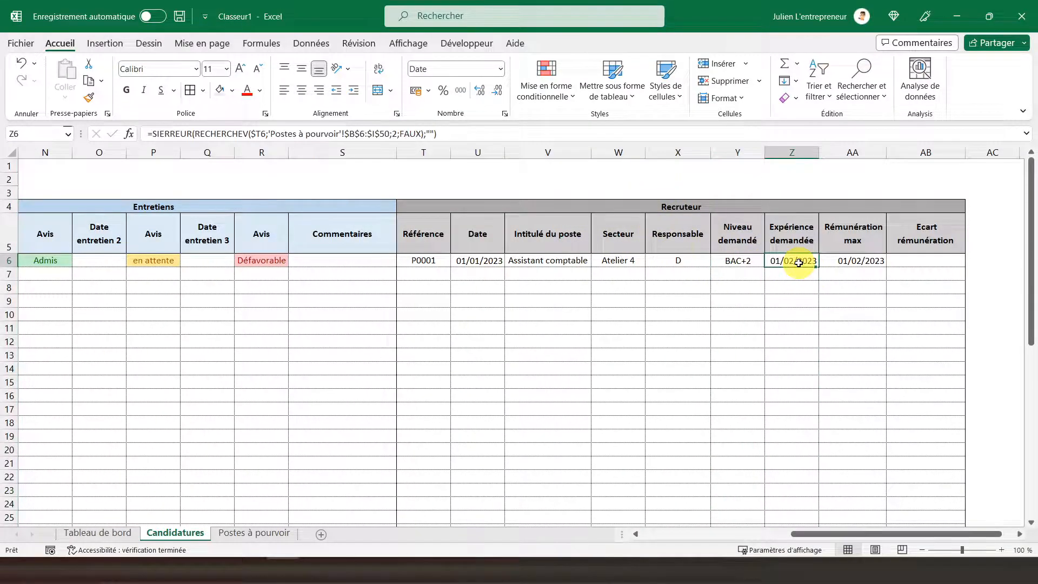
double_click(394, 134)
type("7")
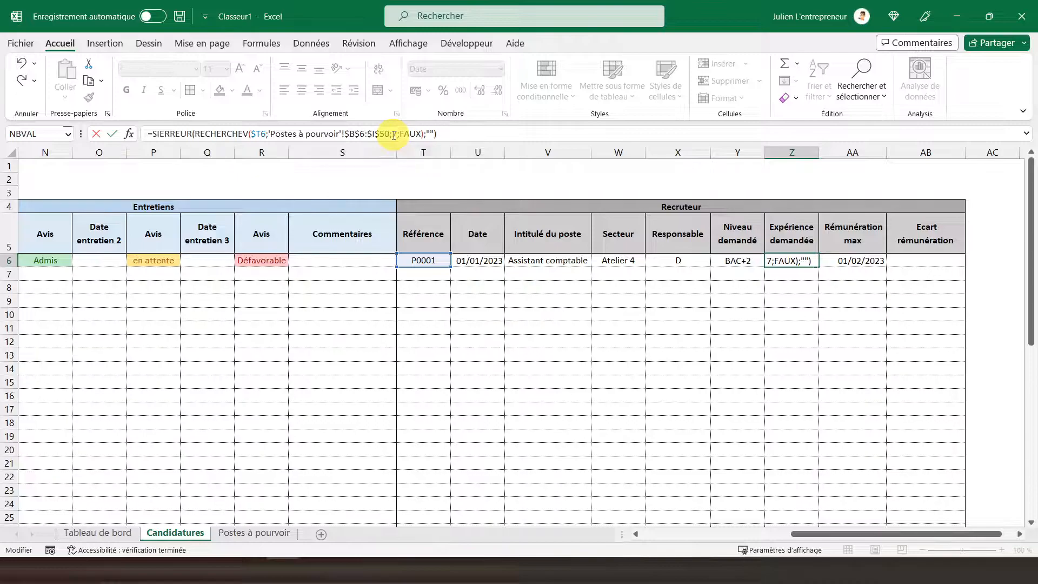
key("Return")
Step: Apply the custom number format 0" an(s)" to Z6:Z50 and centre those cells horizontally and vertically
left_click(790, 260)
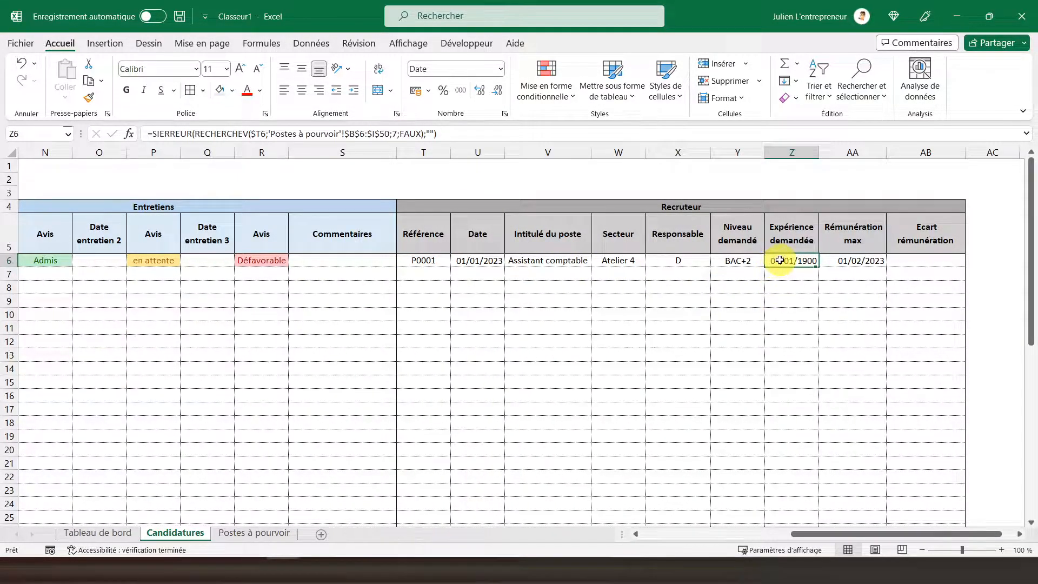
left_click_drag(779, 260, 801, 486)
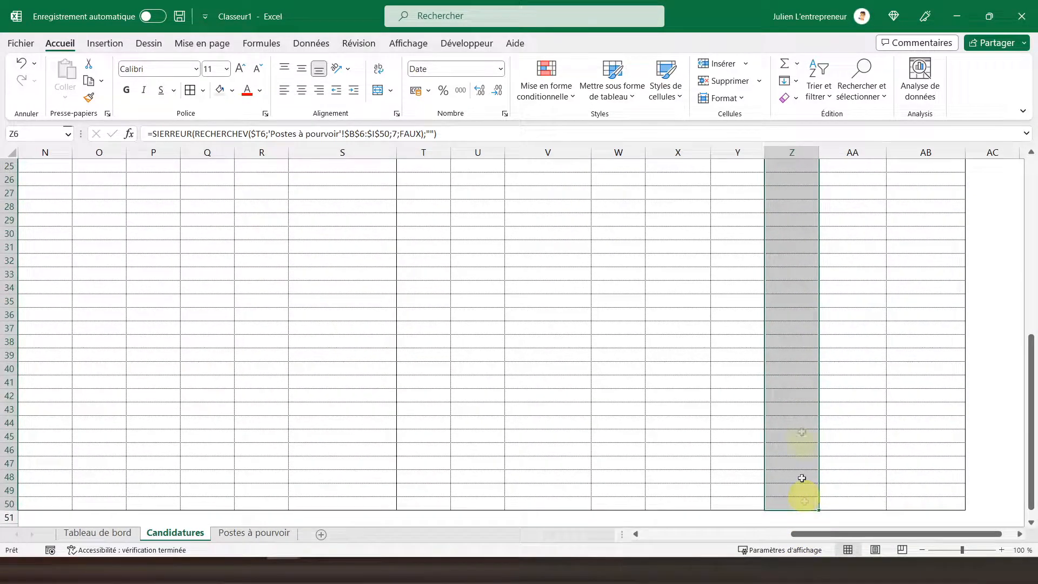
right_click(807, 340)
left_click(844, 481)
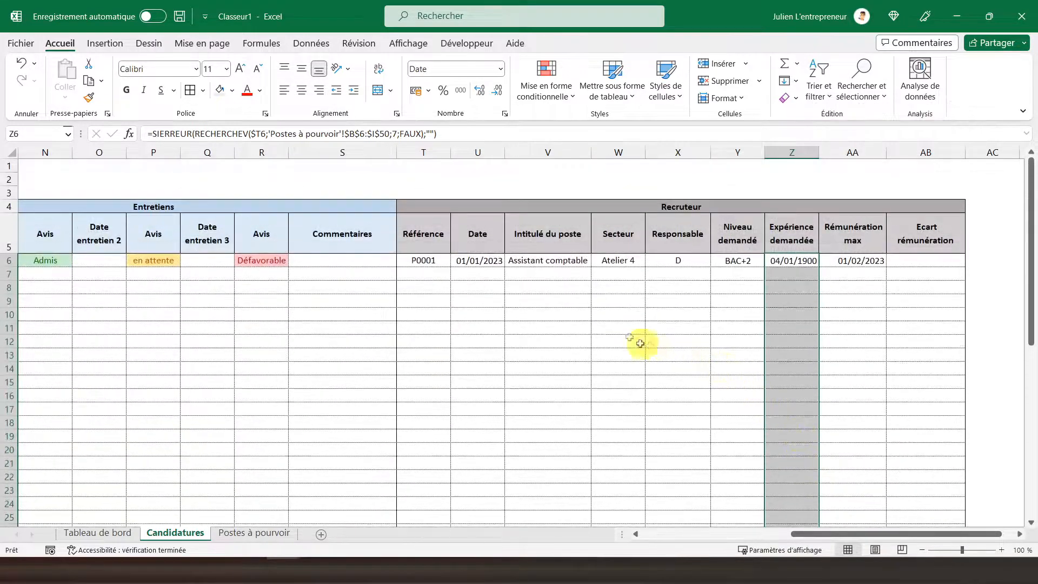
left_click(759, 308)
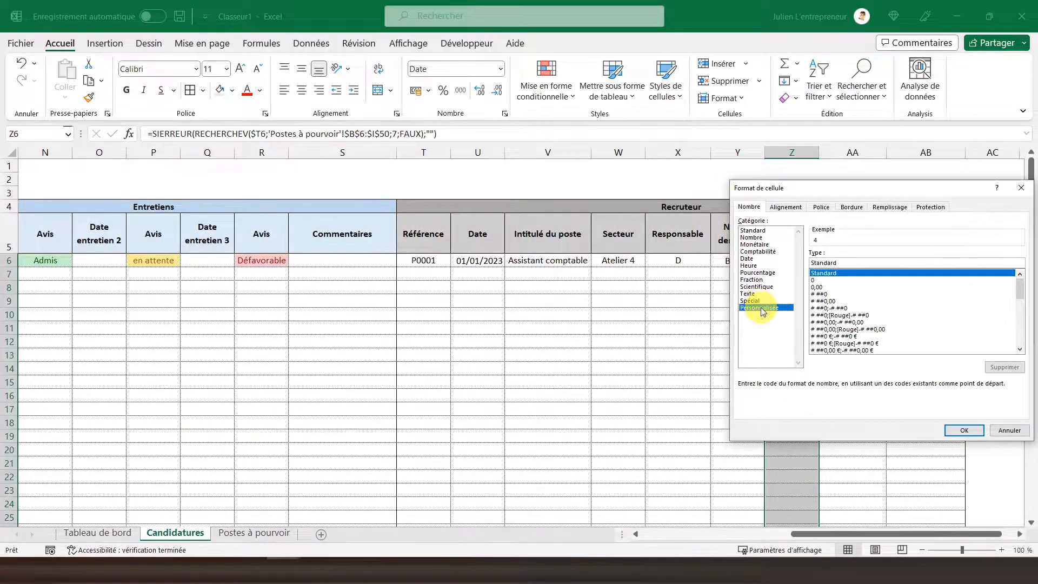
left_click(817, 280)
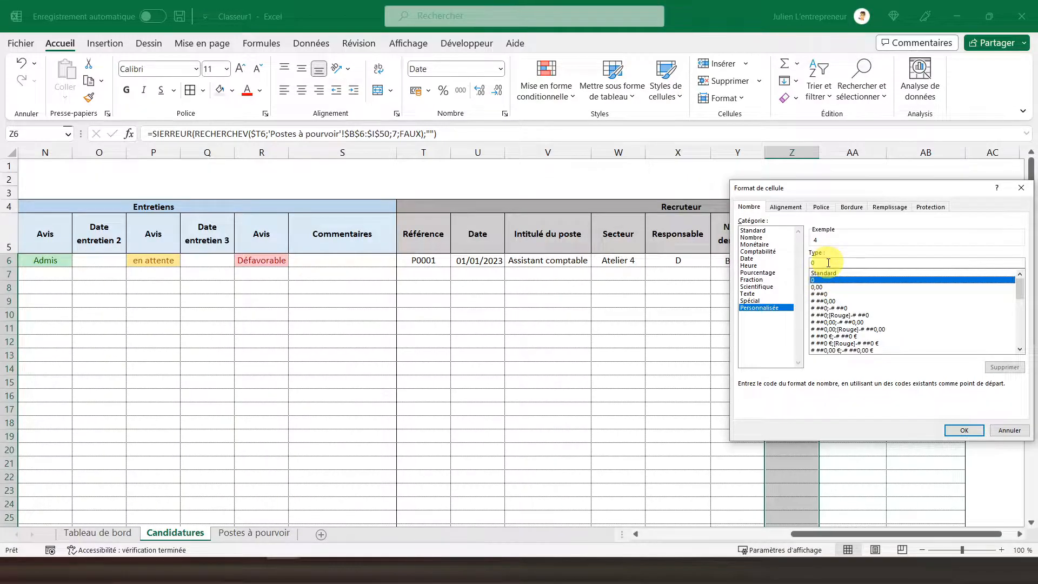
left_click(828, 263)
type("\" an(s")
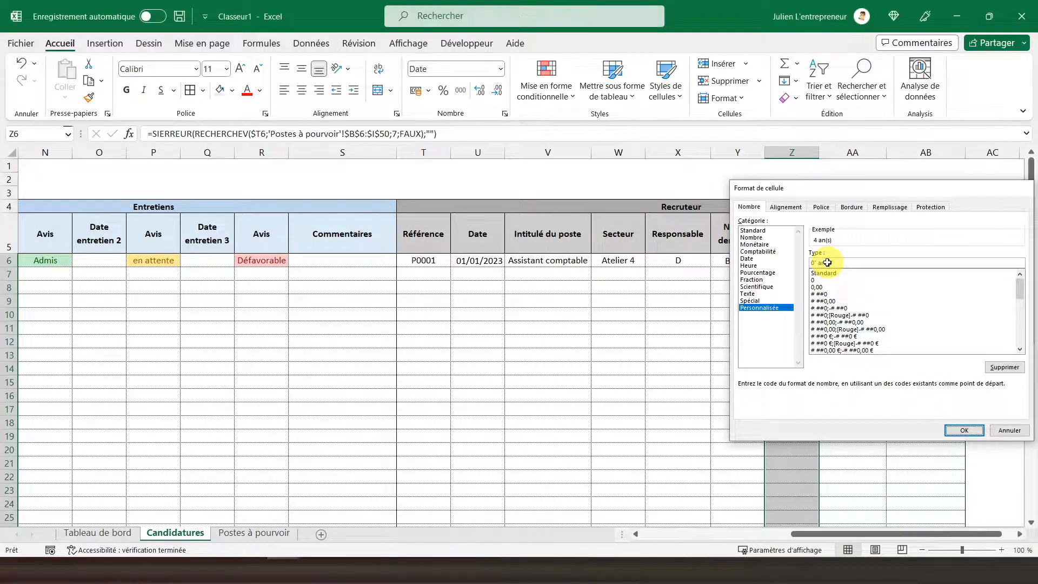
key("Return")
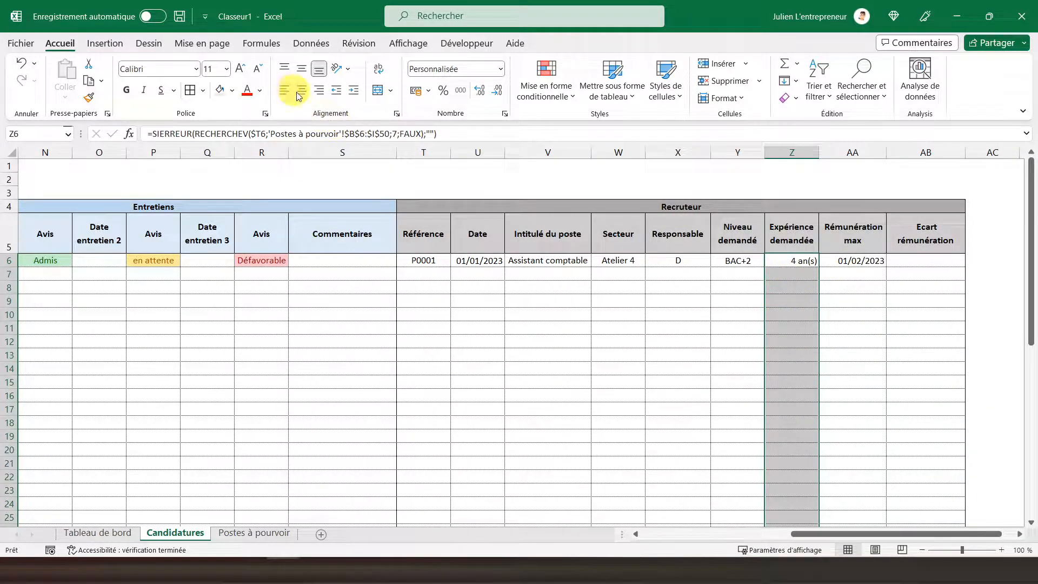
Step: Set the column index in the AA6 lookup formula under Rémunération max to 8
left_click(858, 261)
left_click(798, 261)
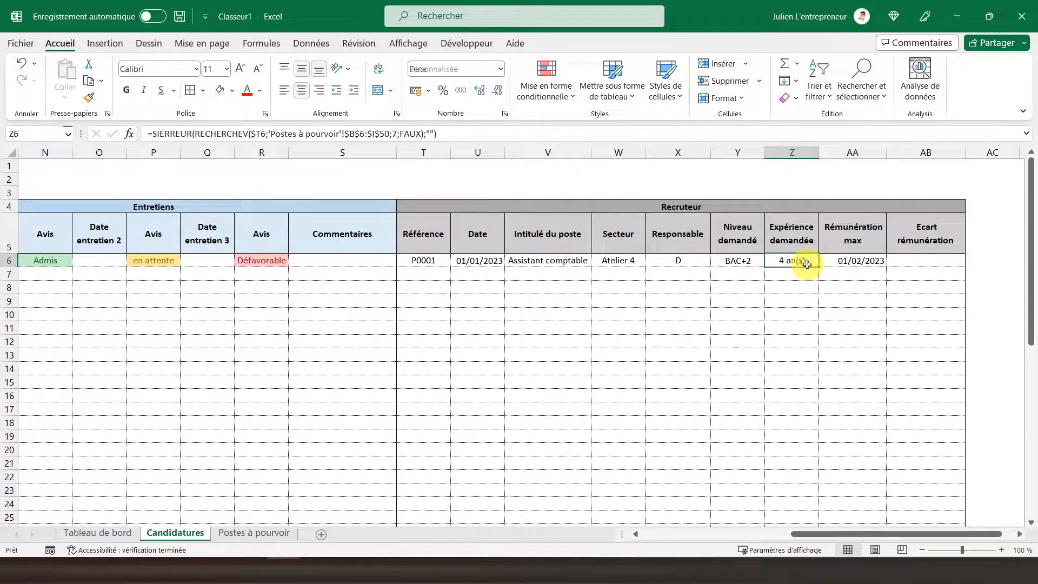
left_click(852, 261)
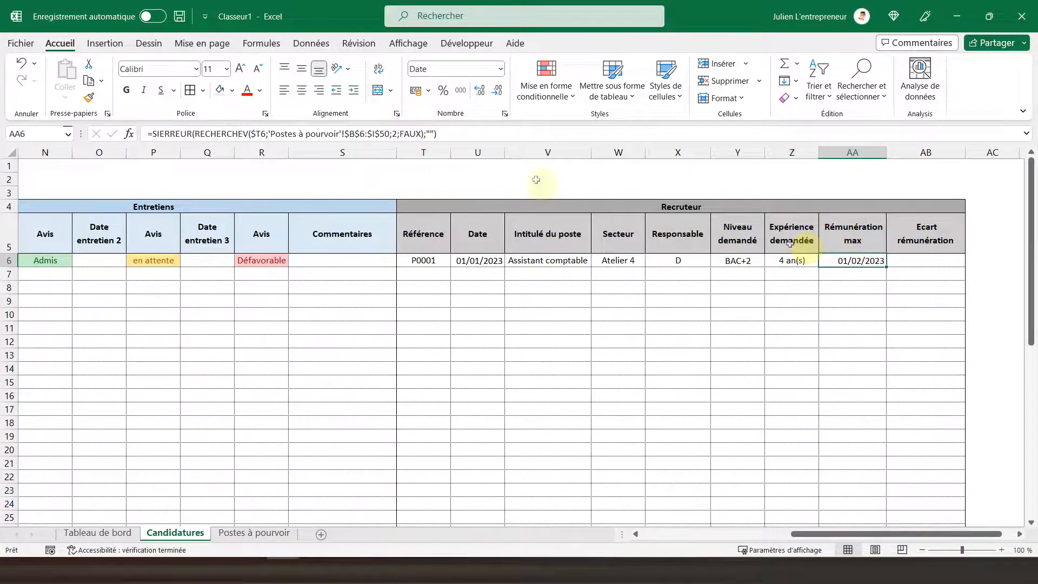
double_click(394, 134)
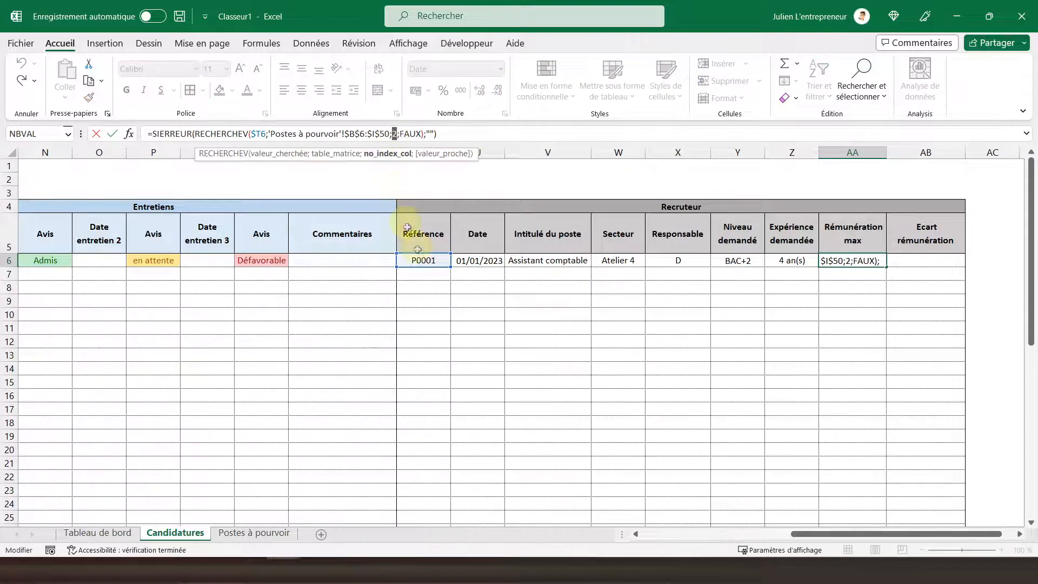
key("Return")
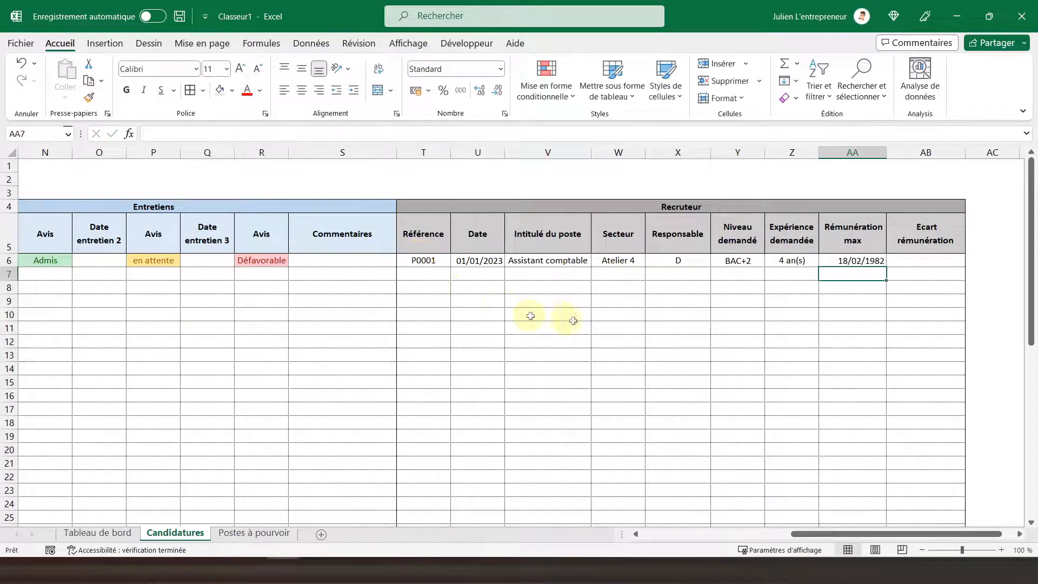
Step: Apply the euro accounting format to the Rémunération max cells from AA6 down to the end of the table
left_click(842, 262)
left_click_drag(842, 262, 869, 503)
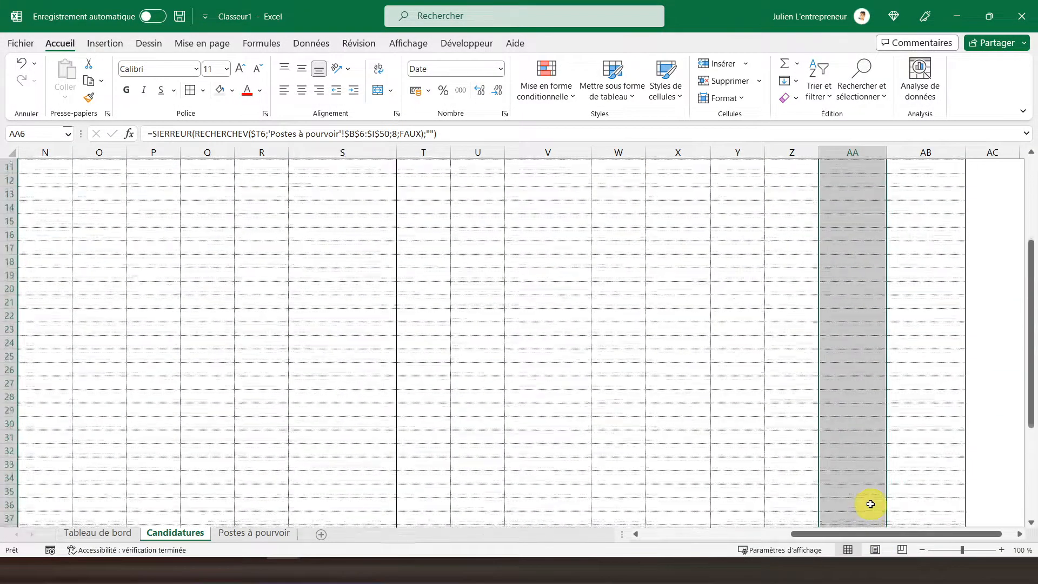
scroll(861, 464, "up", 8)
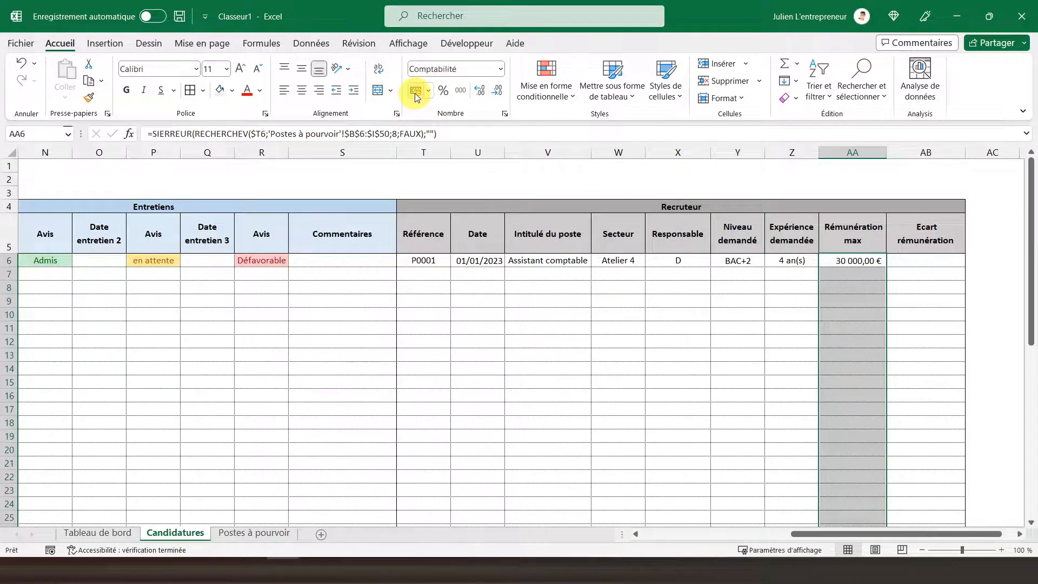
left_click(842, 262)
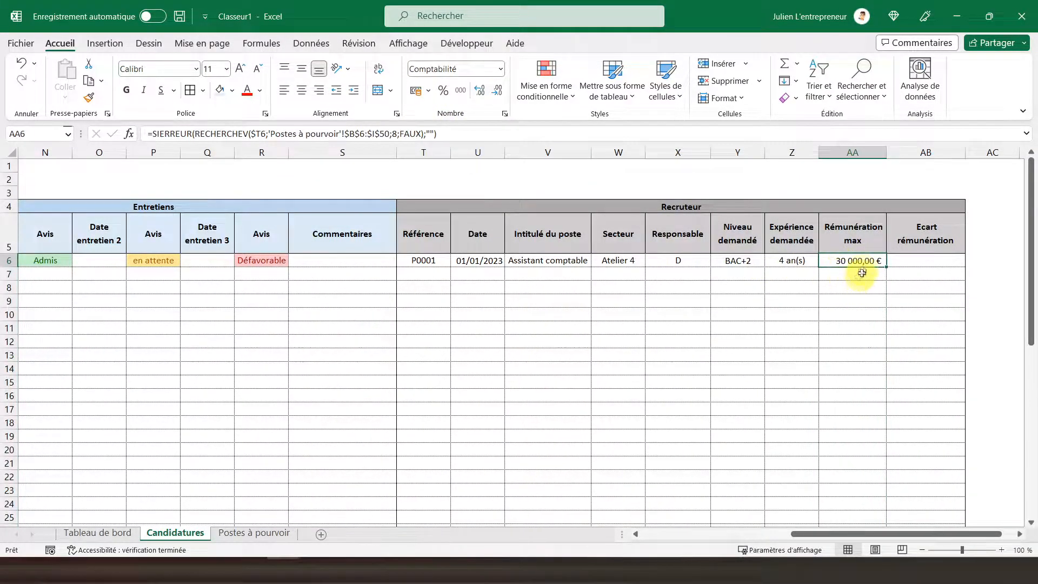
Step: Enter the formula =I6-AA6 in AB6 under Ecart rémunération to compare the requested pay with the maximum pay
left_click(911, 256)
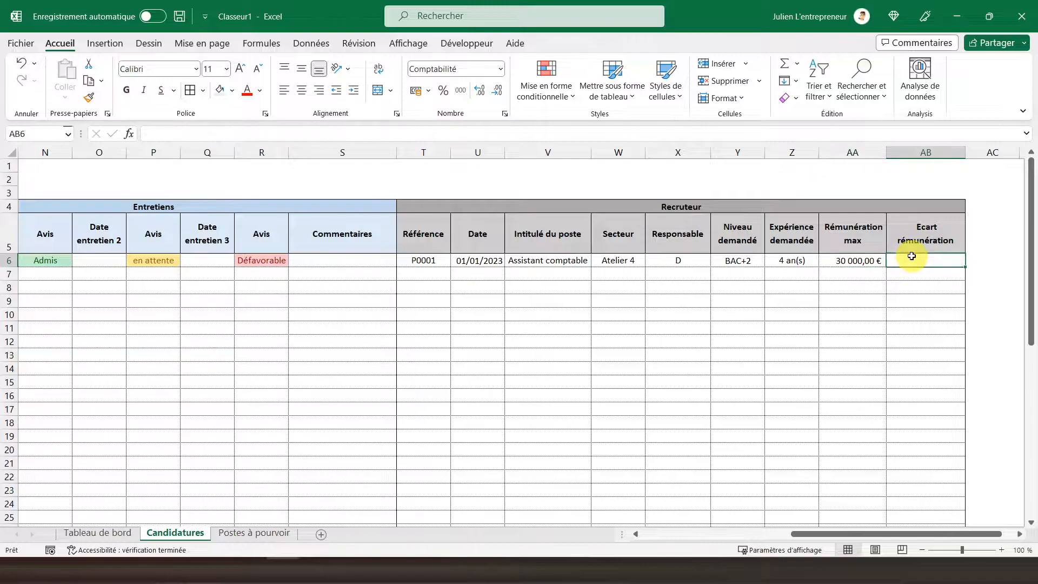
type("=")
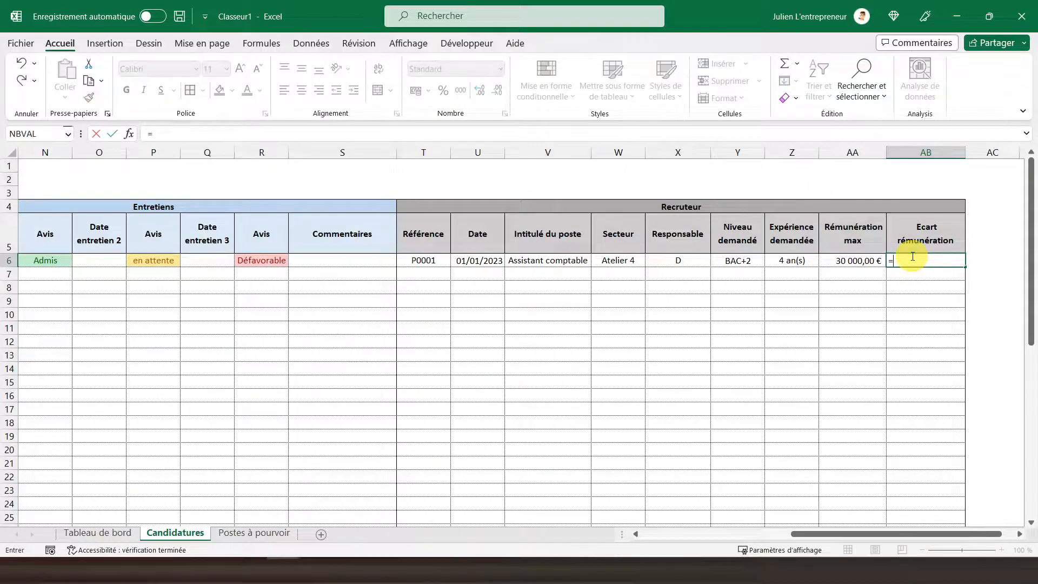
left_click_drag(855, 535, 660, 520)
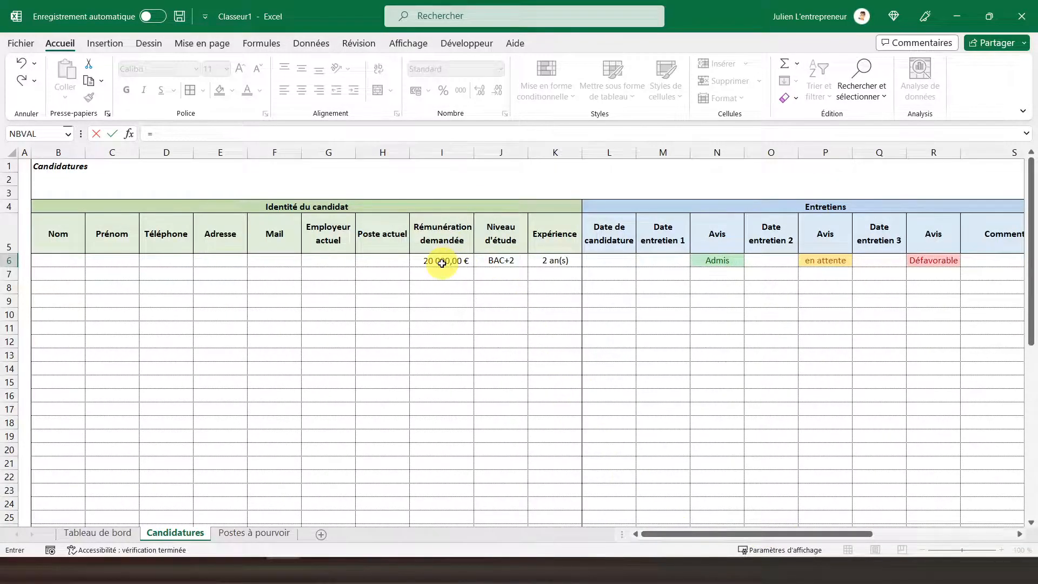
type("-")
left_click_drag(689, 532, 865, 517)
left_click(894, 262)
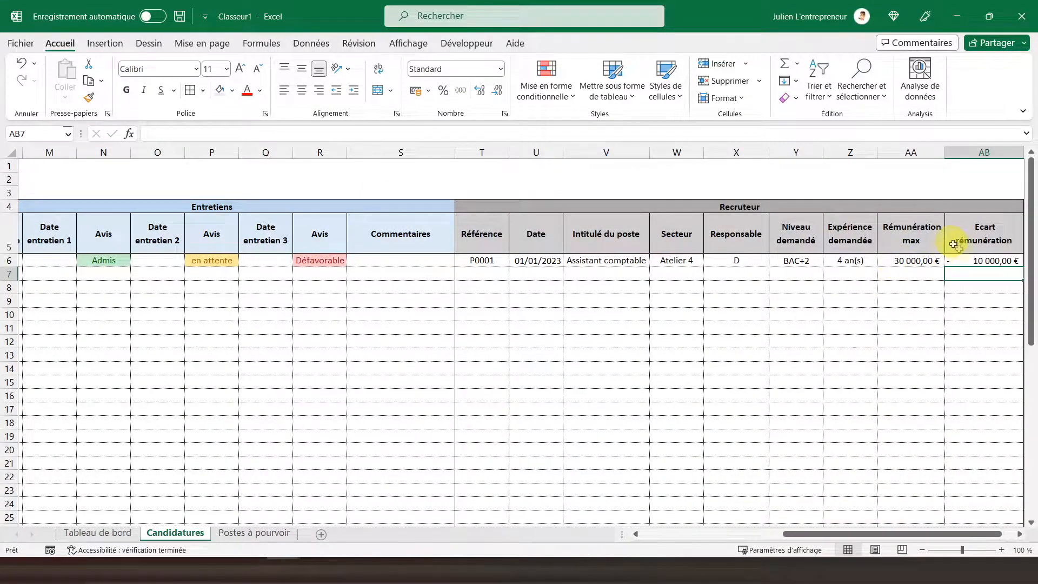
Step: Add a conditional format to the Ecart rémunération cells from AB6 down, giving values greater than 0 light red fill with dark red text
left_click(959, 260)
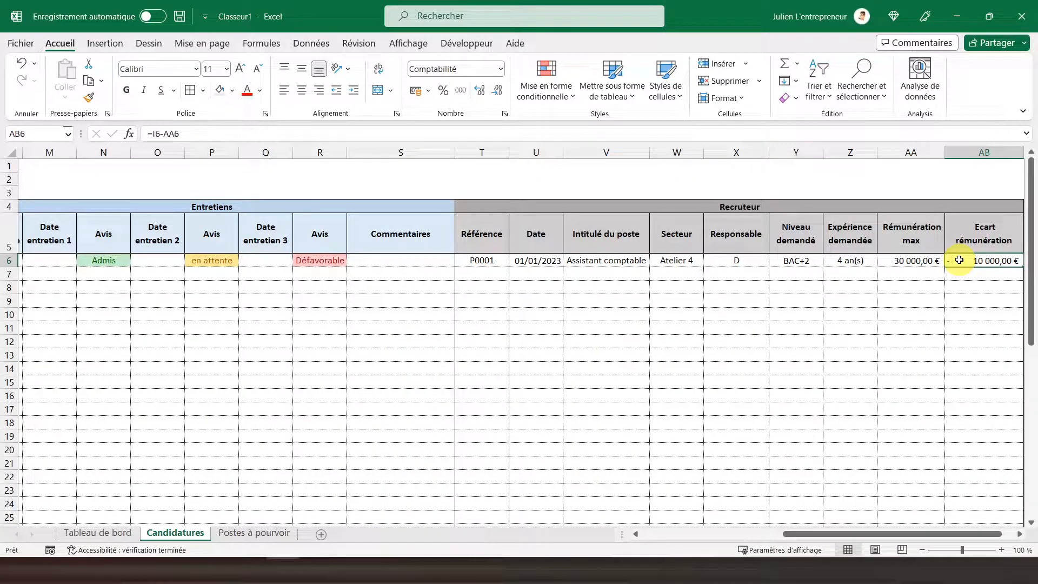
left_click_drag(959, 260, 977, 476)
scroll(977, 476, "up", 9)
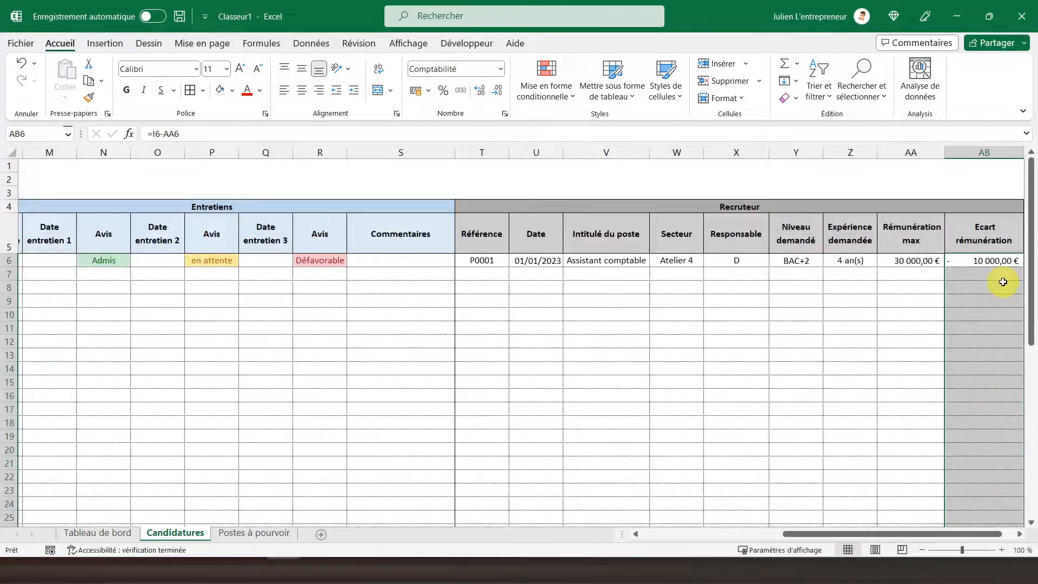
left_click(557, 92)
mouse_move(679, 132)
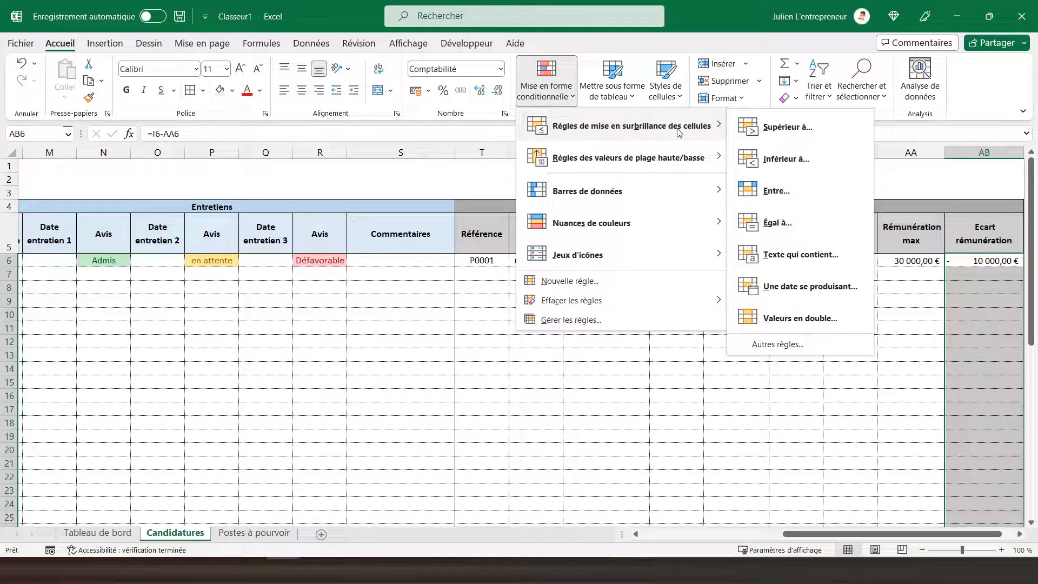
left_click(797, 129)
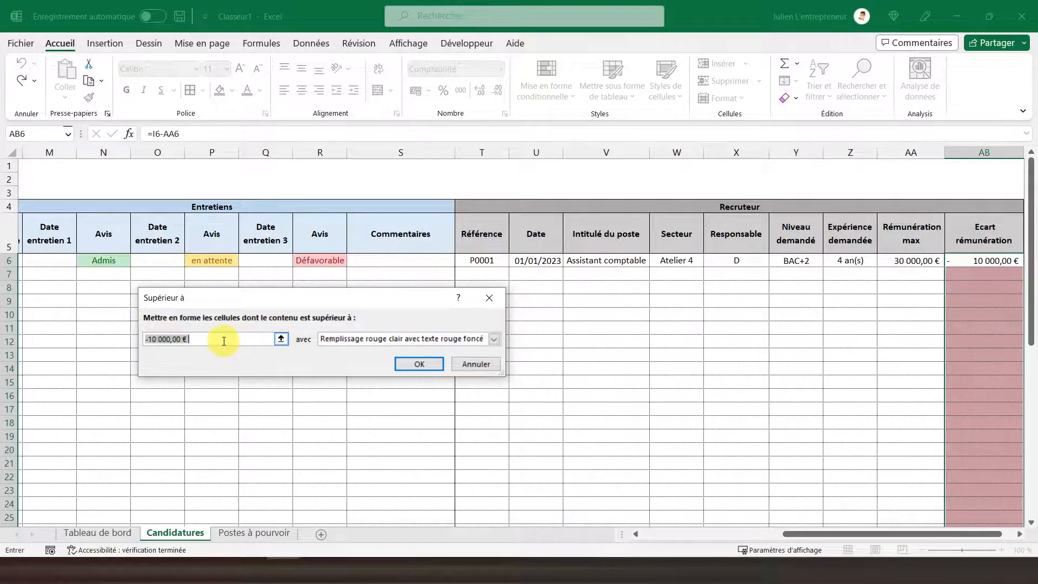
type("0")
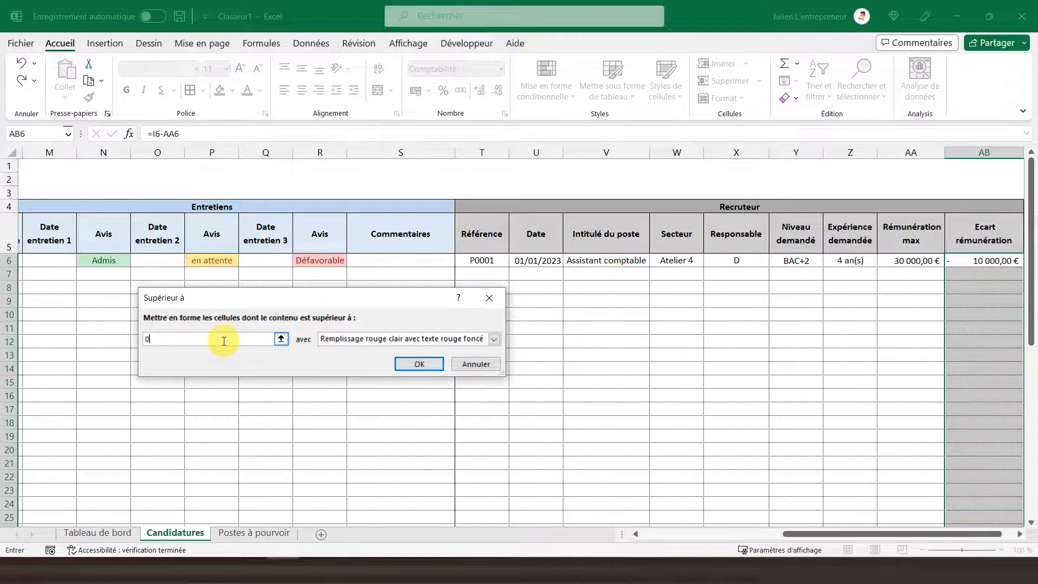
left_click(423, 366)
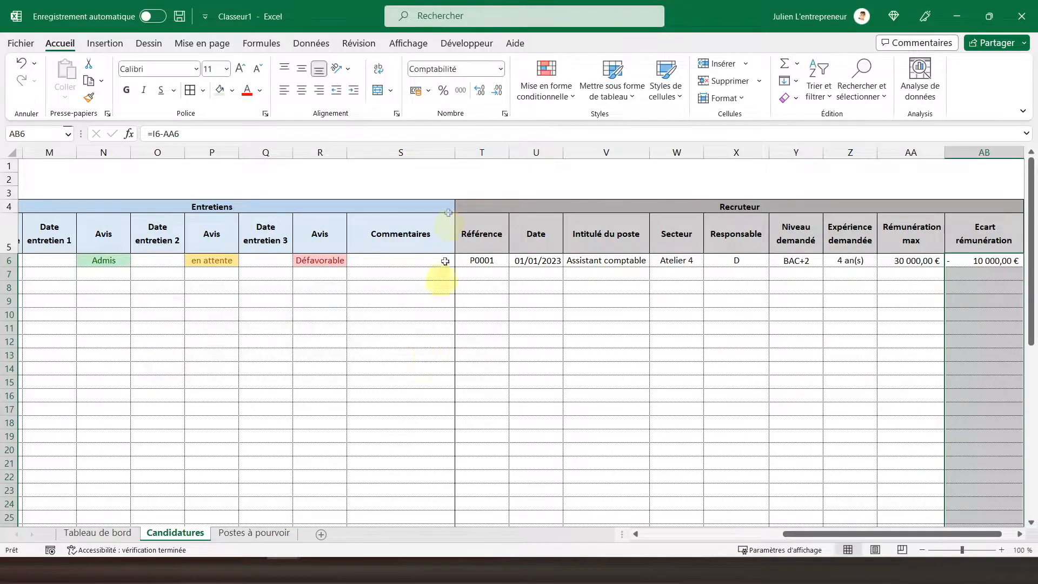
Step: Add a second conditional format to the same Ecart rémunération cells, giving values less than 0 light red fill with dark red text
left_click(533, 96)
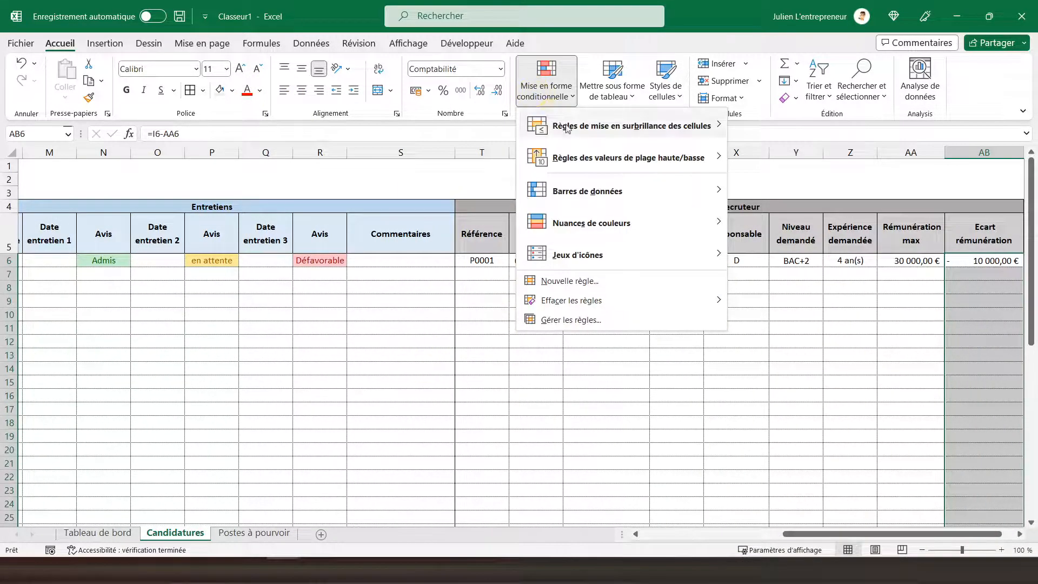
mouse_move(649, 126)
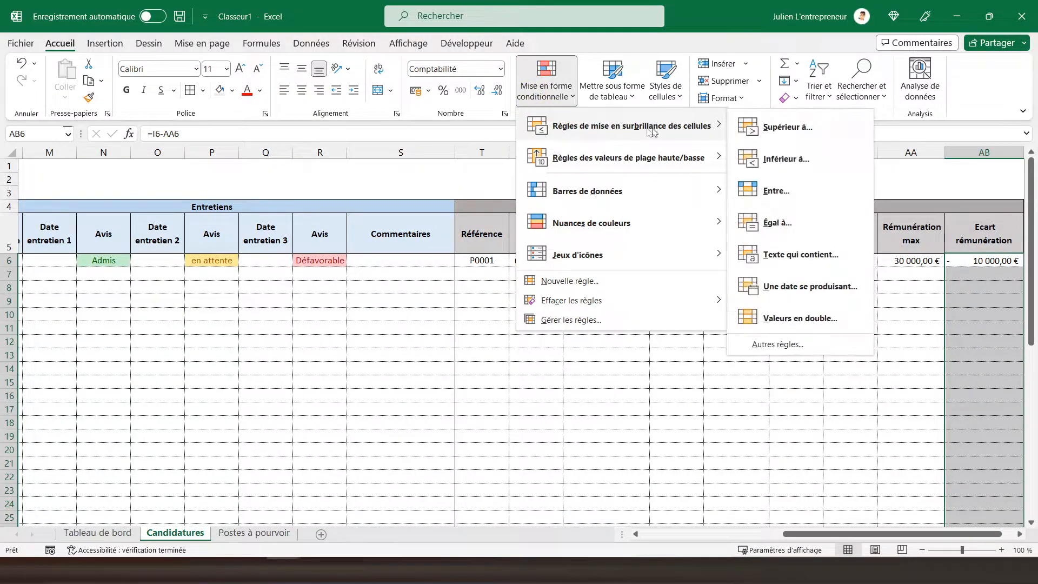
left_click(780, 162)
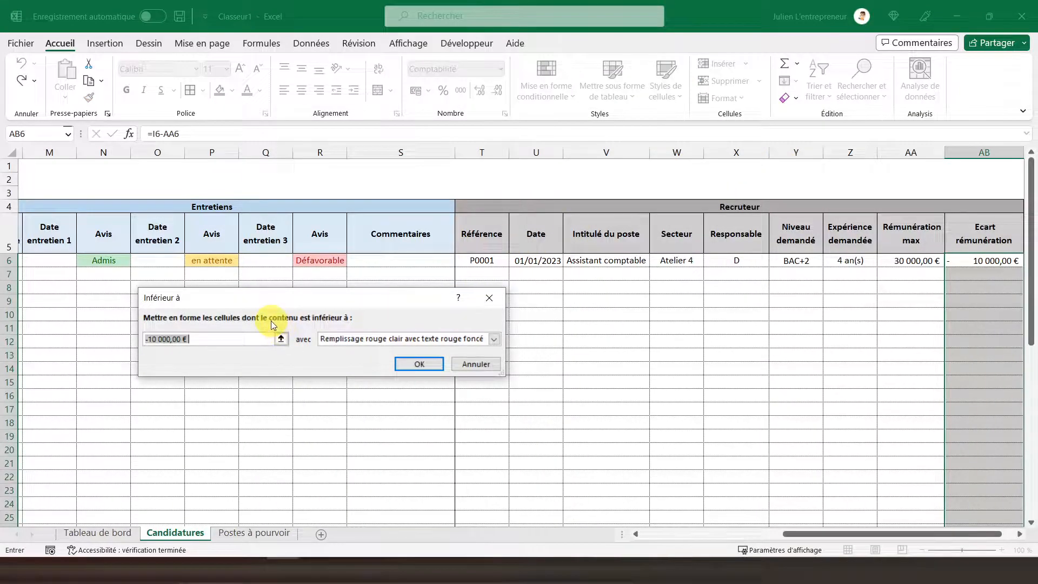
type("0")
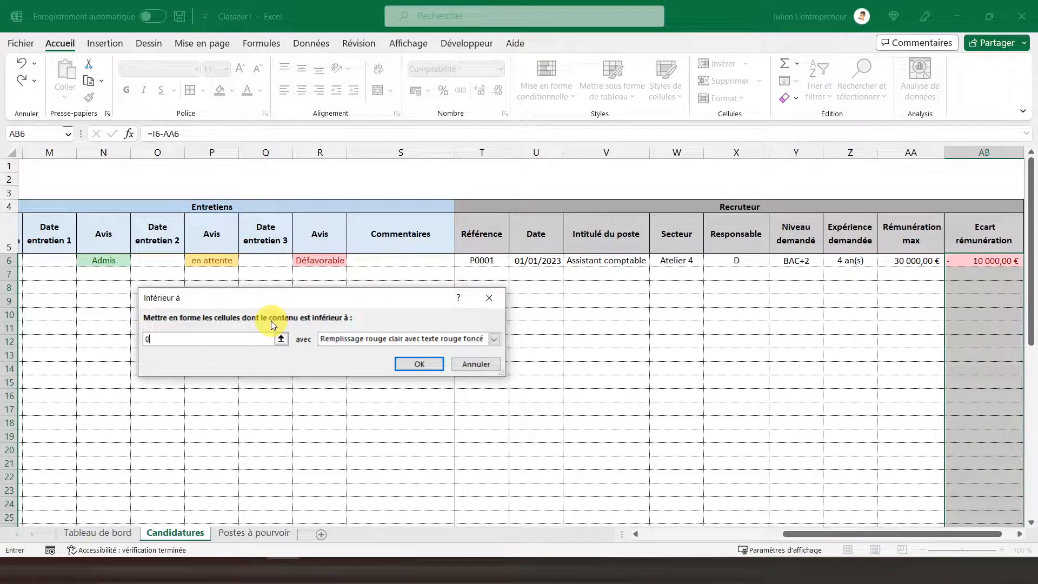
left_click(420, 364)
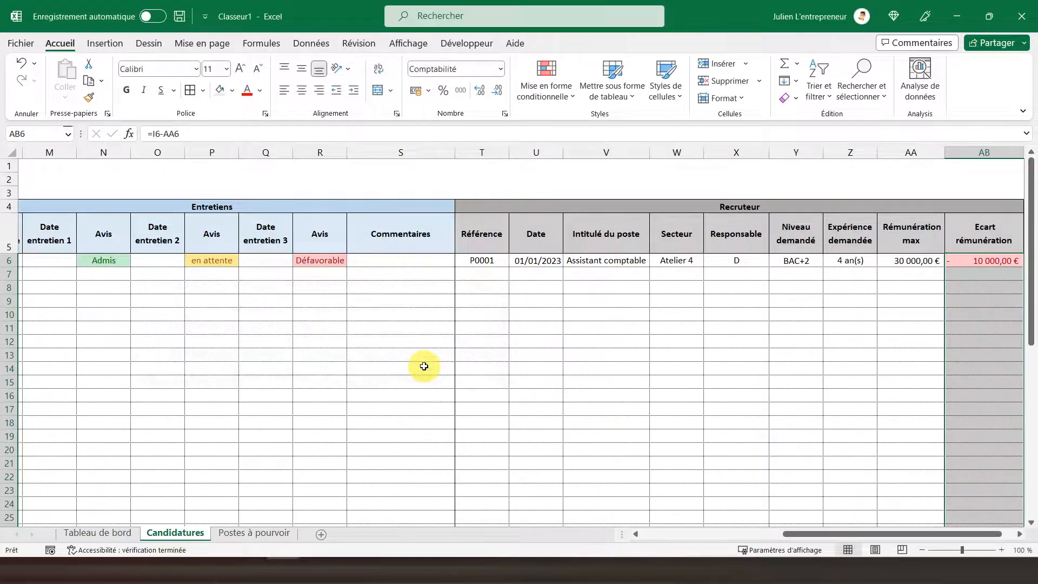
left_click(909, 261)
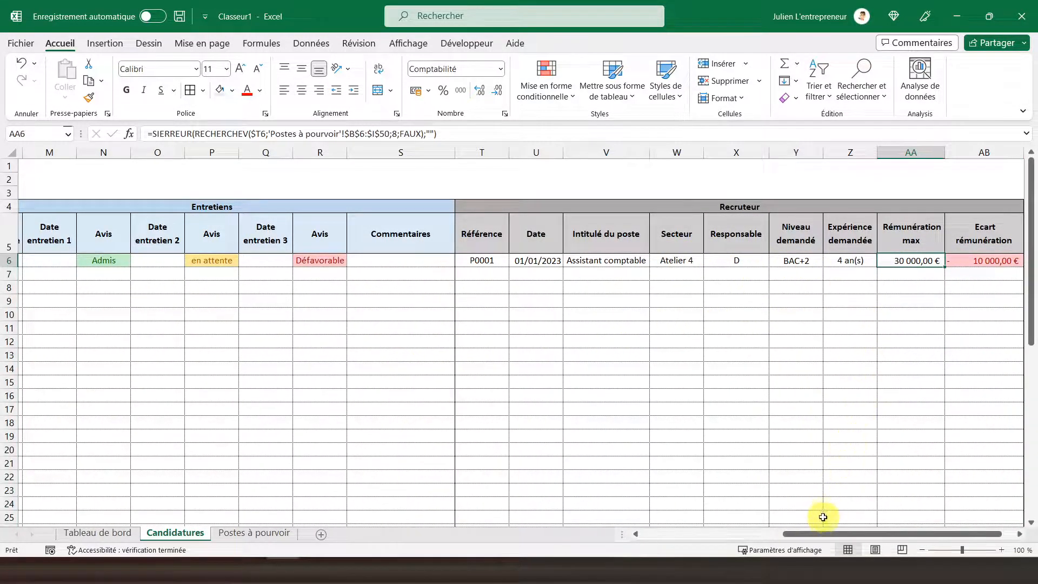
left_click_drag(826, 534, 606, 527)
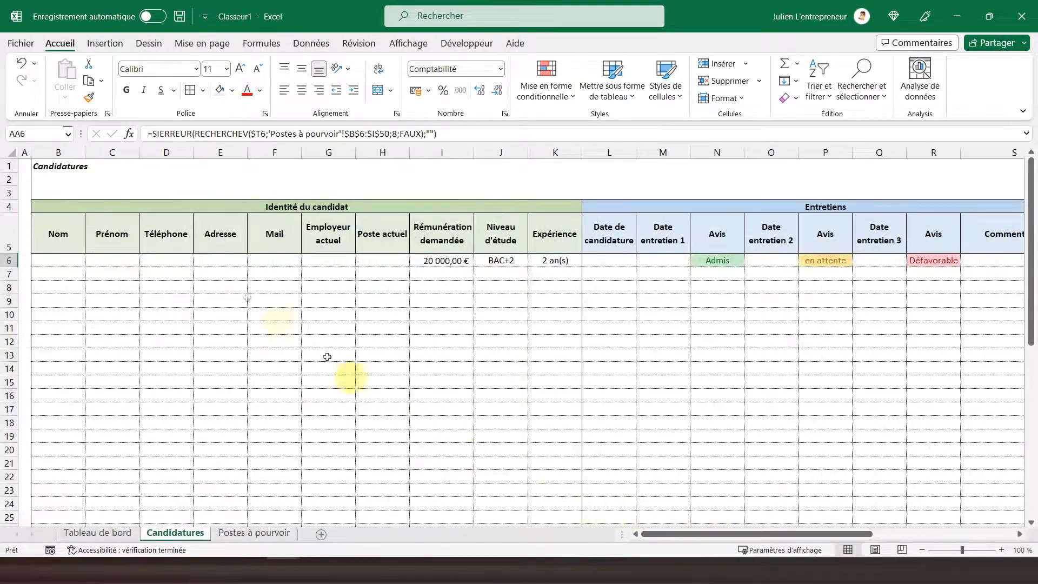
left_click(25, 166)
left_click(253, 533)
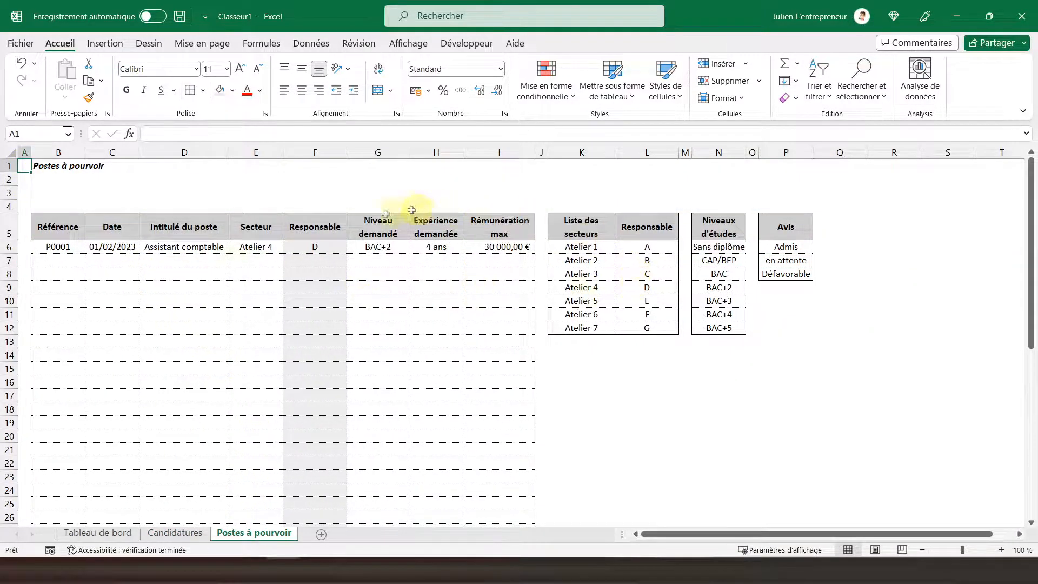
left_click(176, 532)
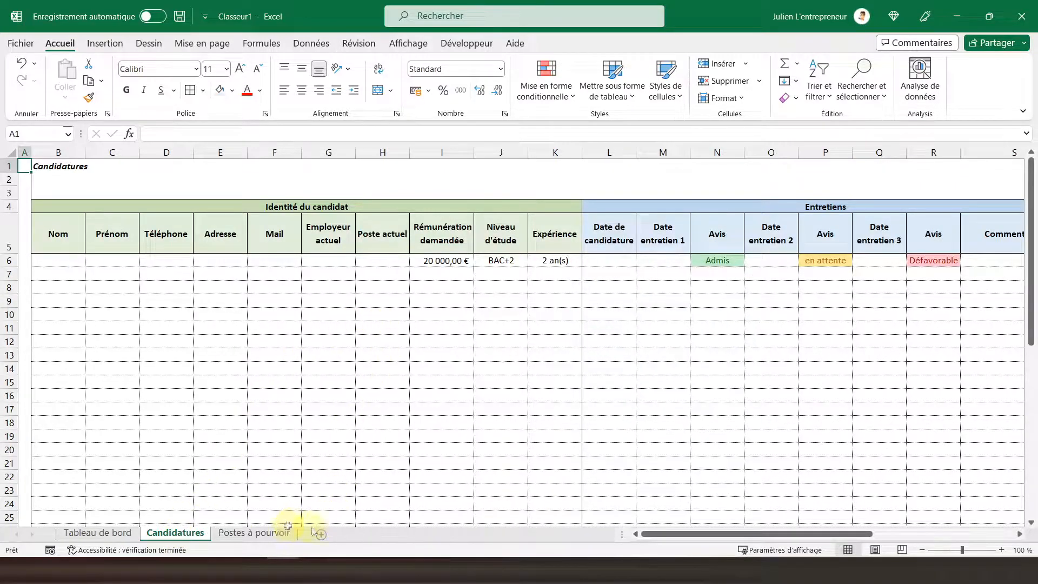
Step: Shade the lookup cells V6:AA50 under Recruteur on the Candidatures sheet light grey, and return to cell A1
left_click_drag(668, 533, 802, 514)
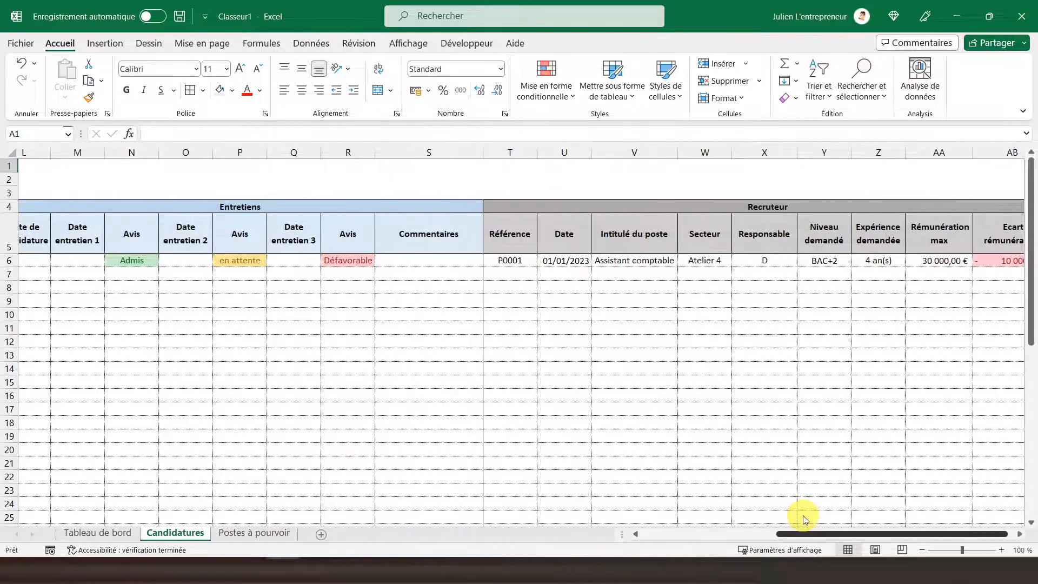
left_click(554, 260)
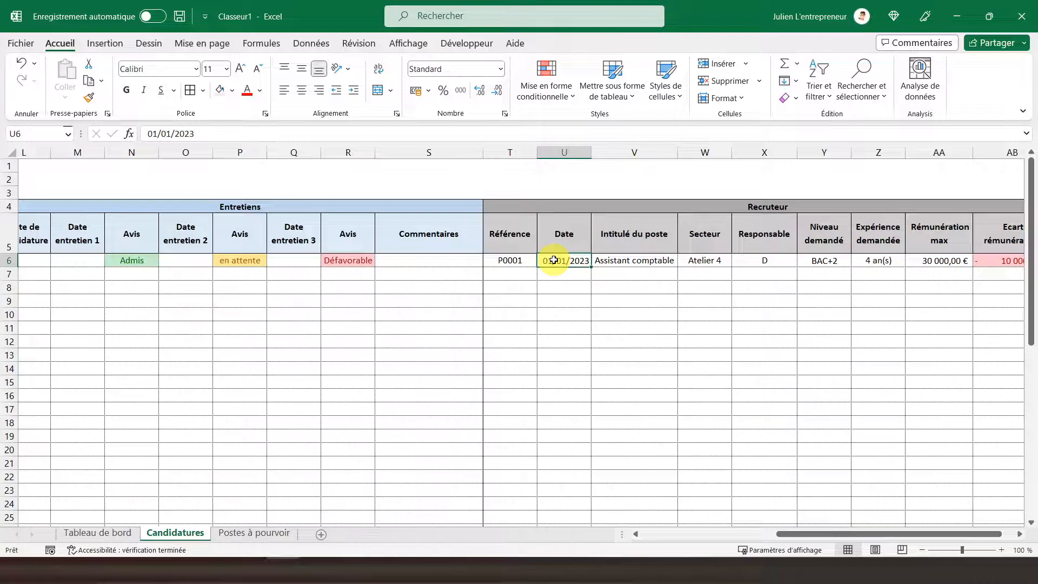
left_click(629, 262)
left_click_drag(629, 261, 952, 501)
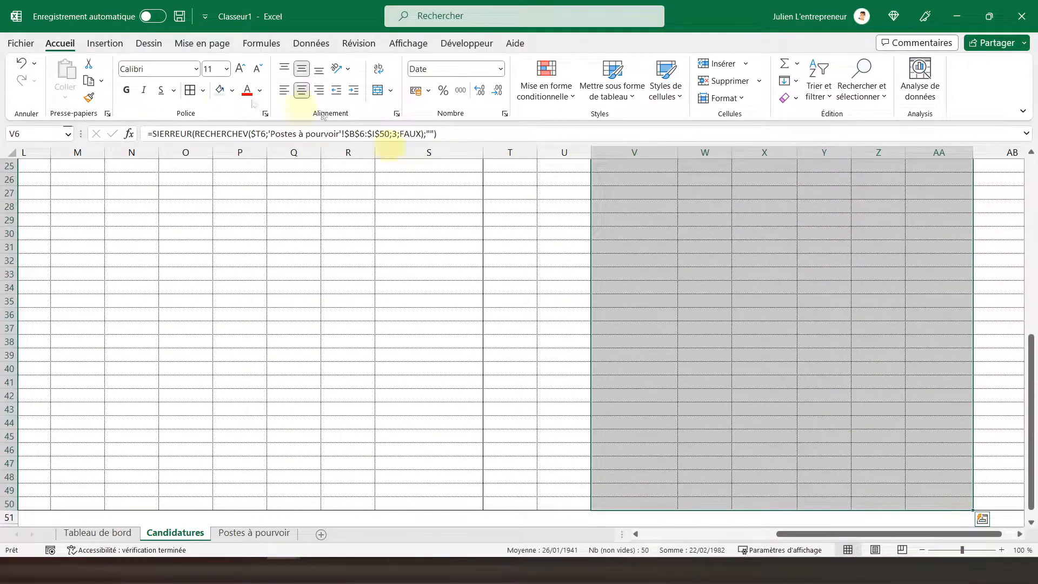
left_click(216, 95)
left_click(543, 276)
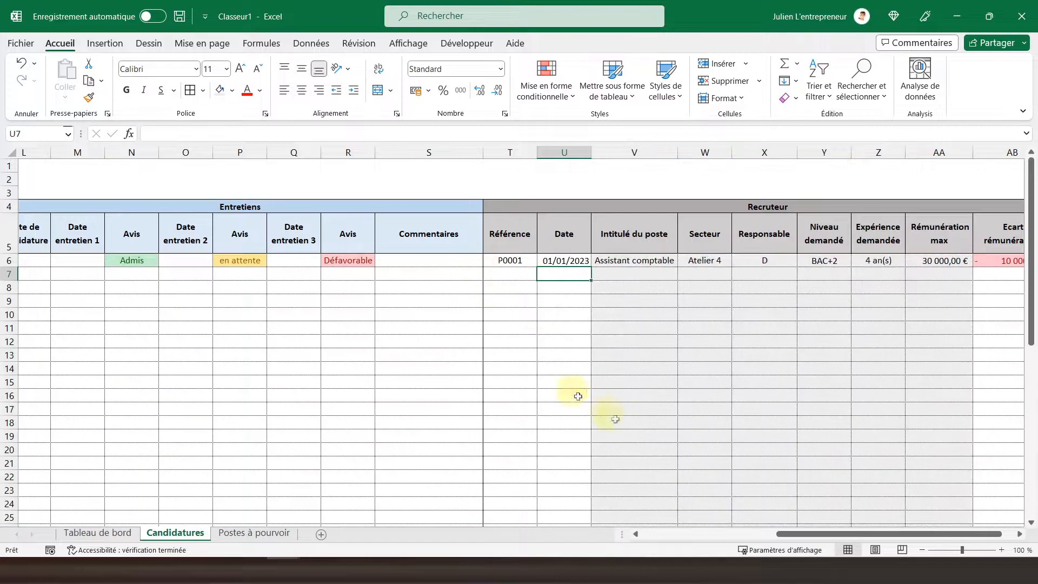
left_click_drag(813, 534, 669, 540)
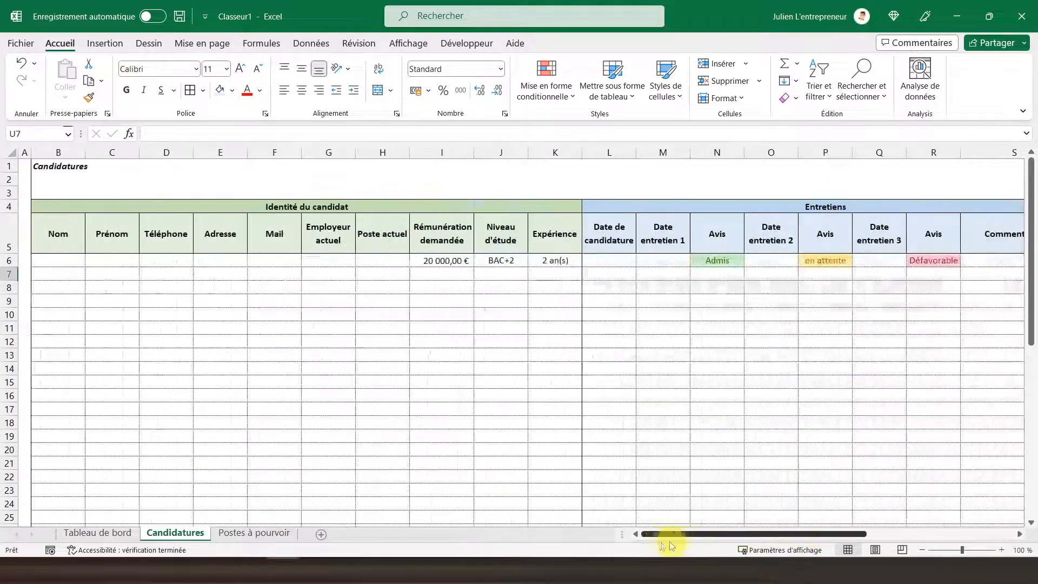
left_click(28, 165)
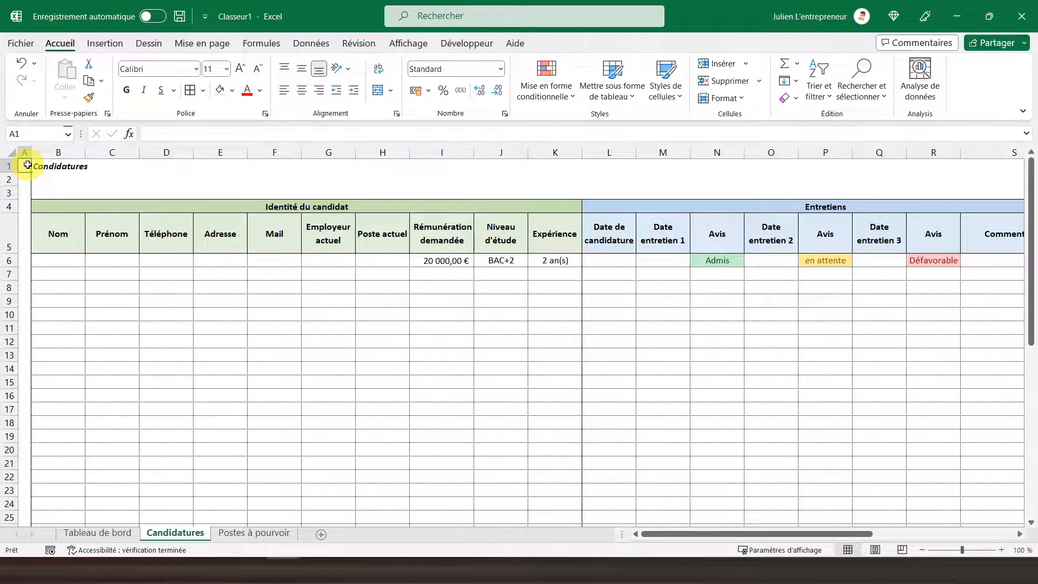